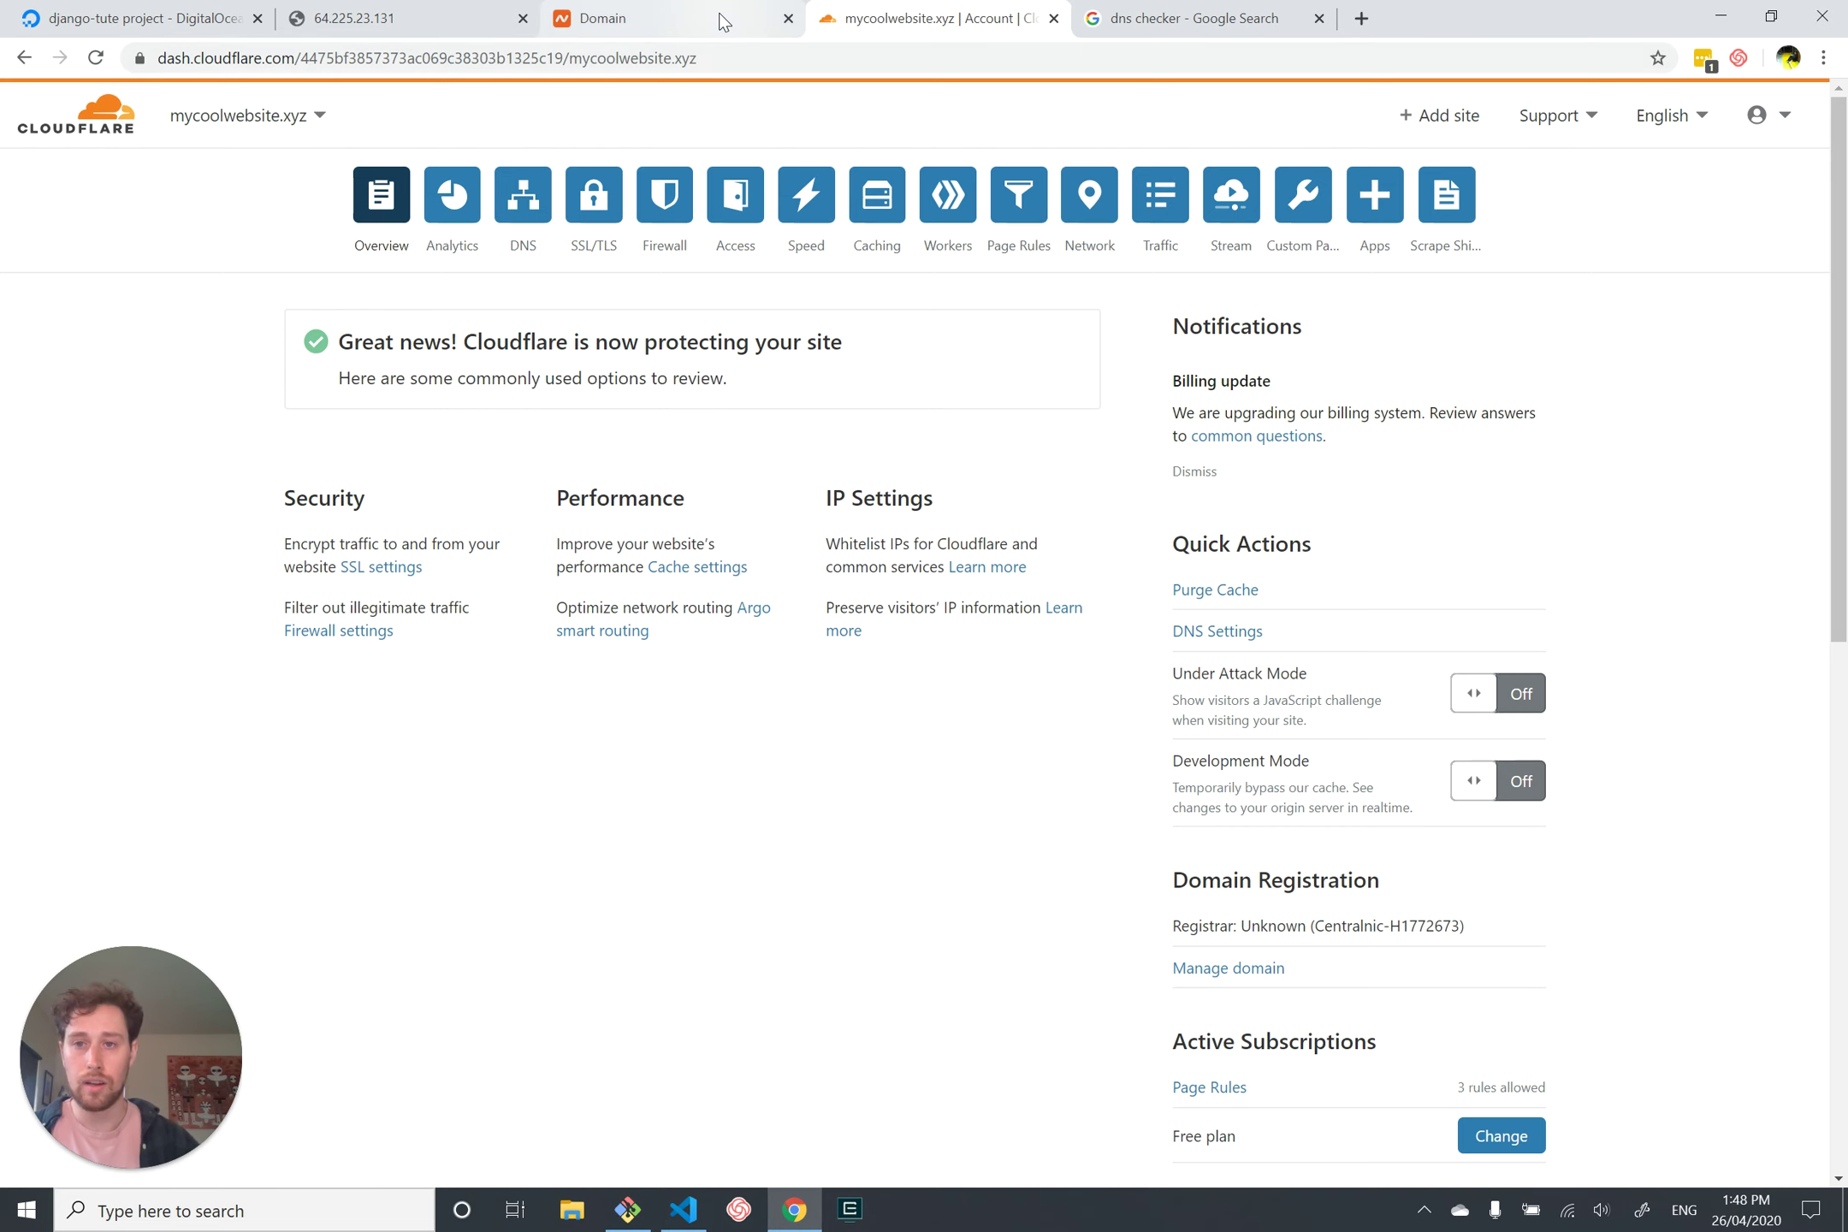
Step: View the Namecheap domain page showing the Cloudflare hal and lia nameservers for mycoolwebsite.xyz
left_click(623, 19)
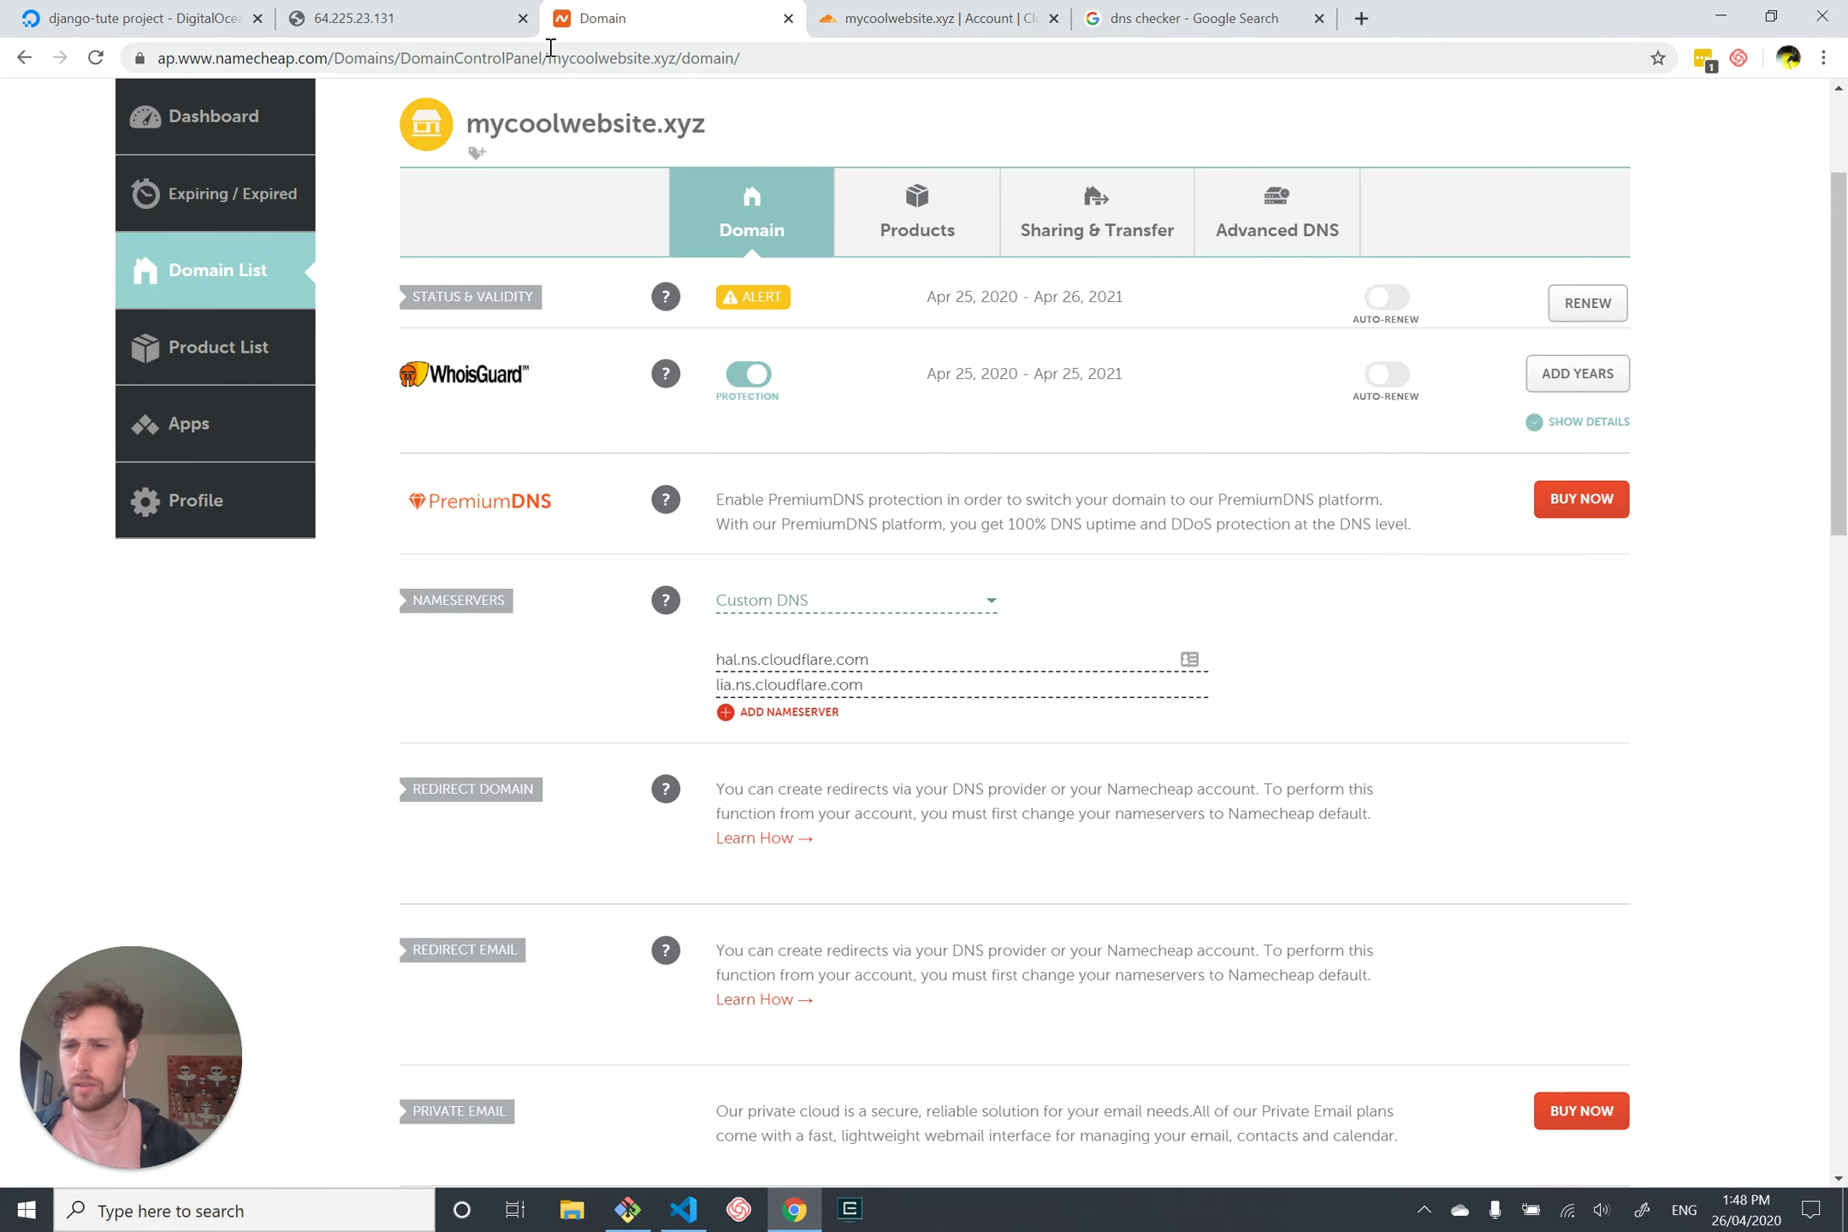
Step: Close the Namecheap domain tab to return to Cloudflare's mycoolwebsite.xyz overview
double_click(281, 59)
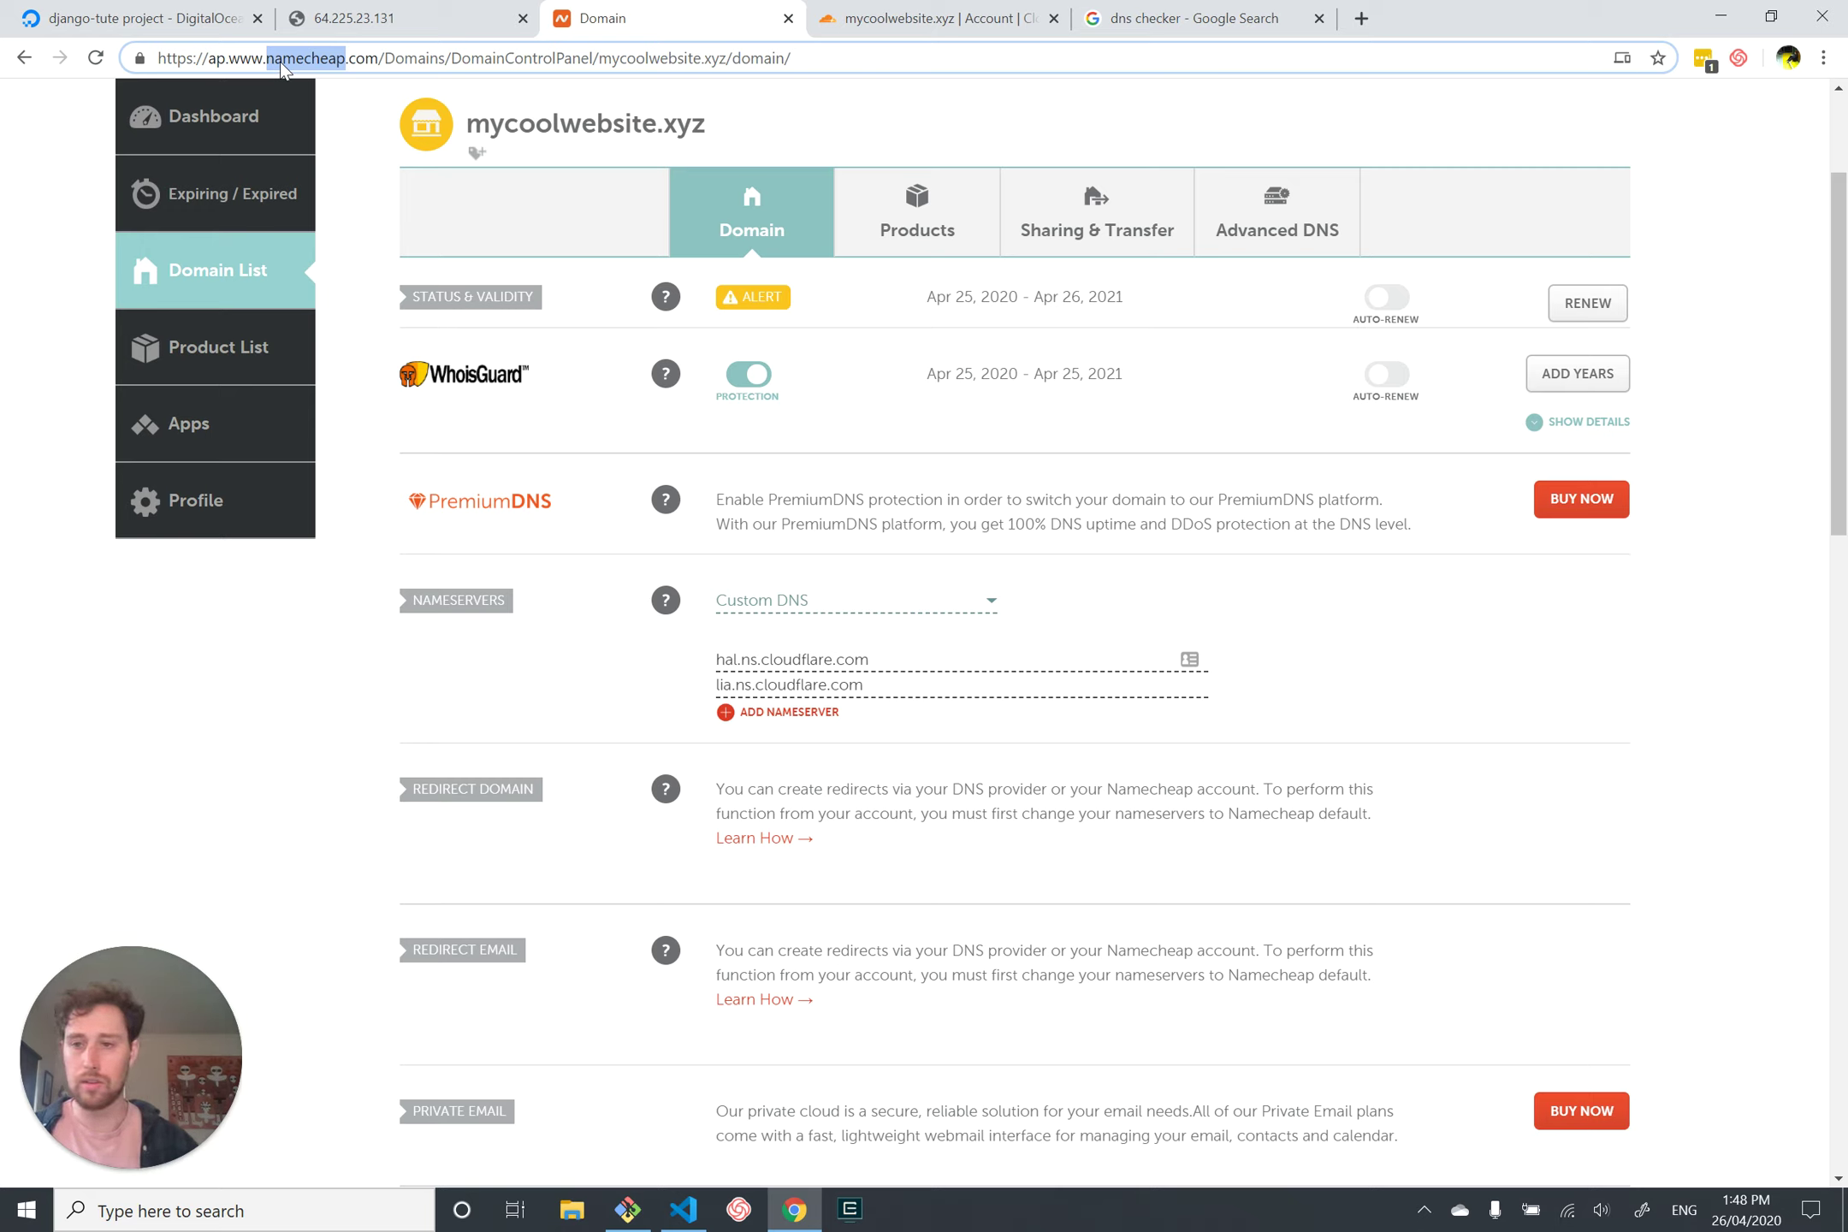
left_click(280, 62)
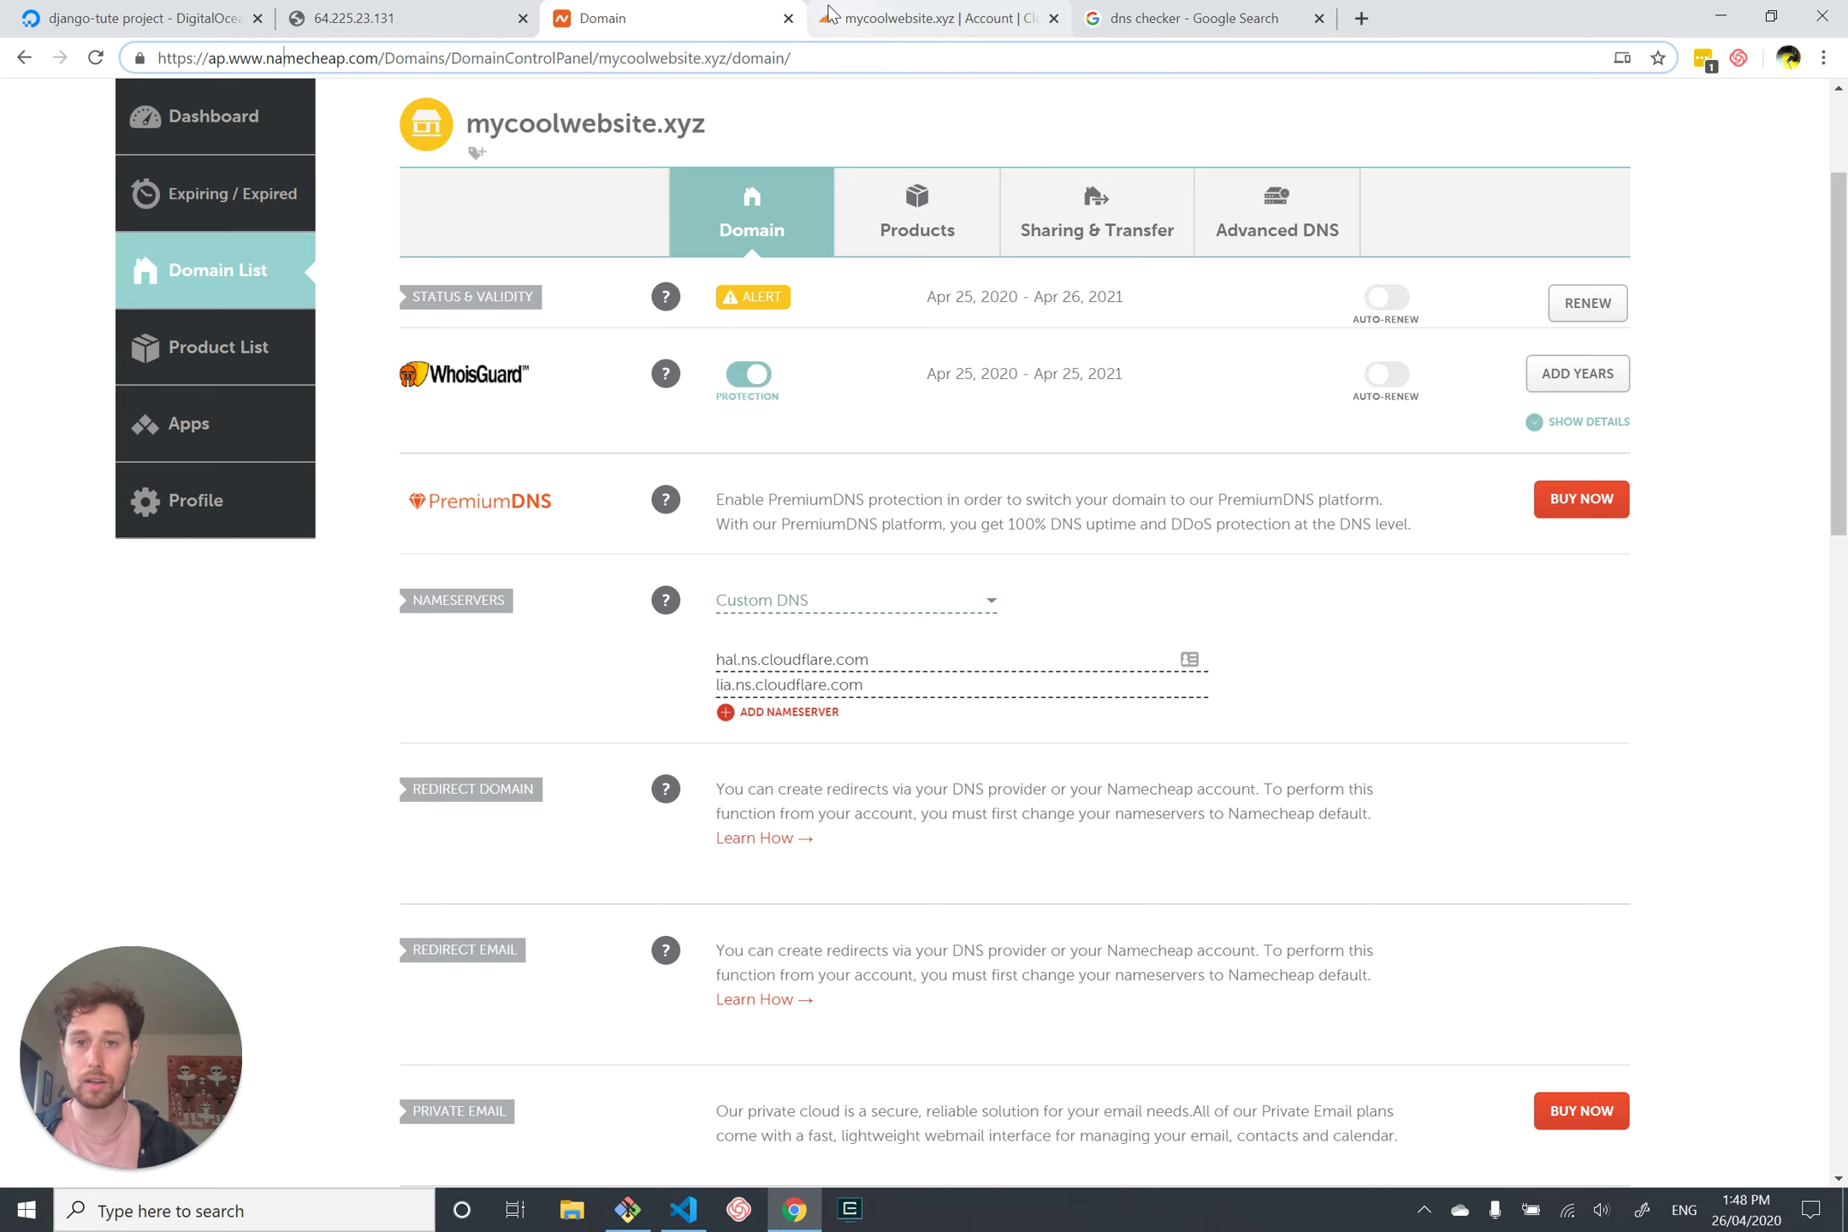
left_click(788, 18)
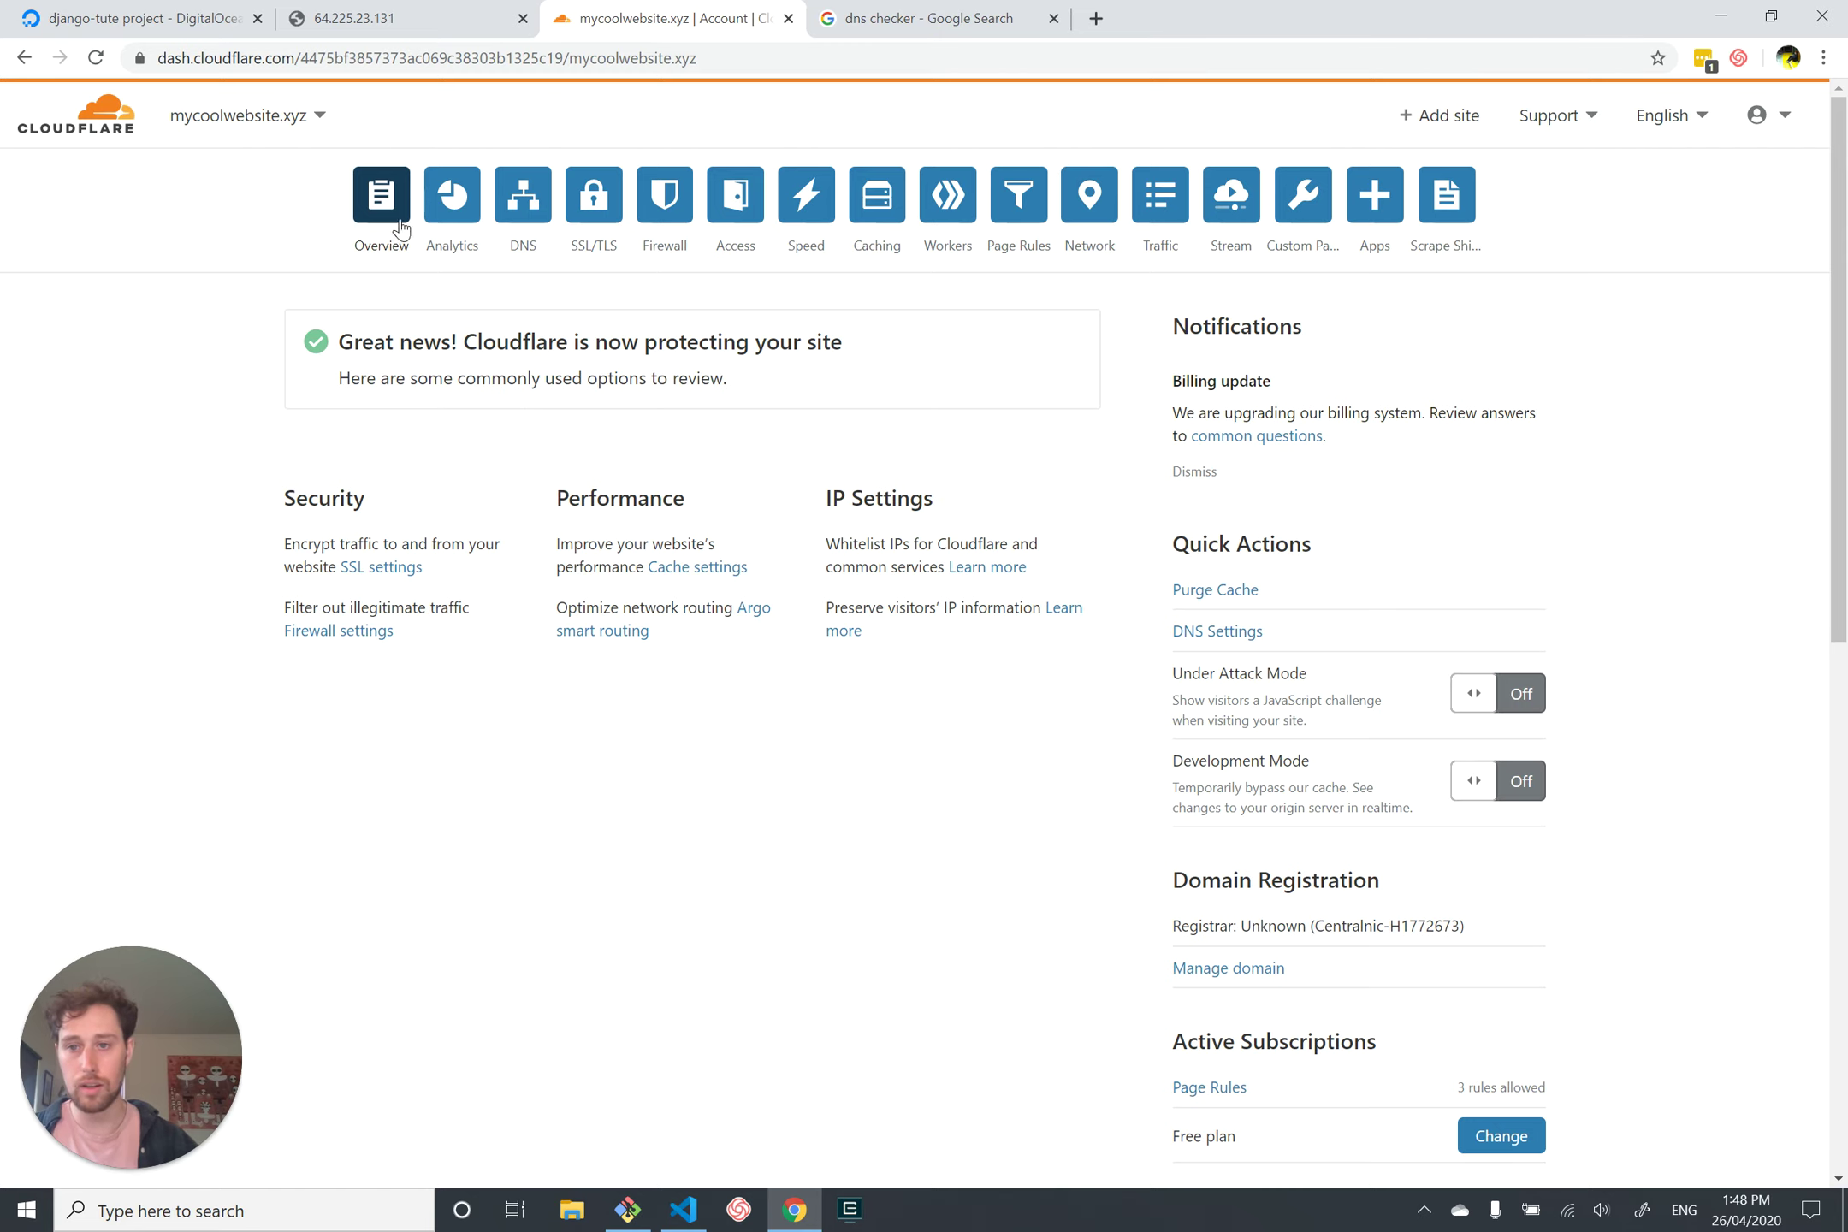
Step: Open DNS management for mycoolwebsite.xyz, listing root and www A records to 64.225.23.131
left_click(295, 137)
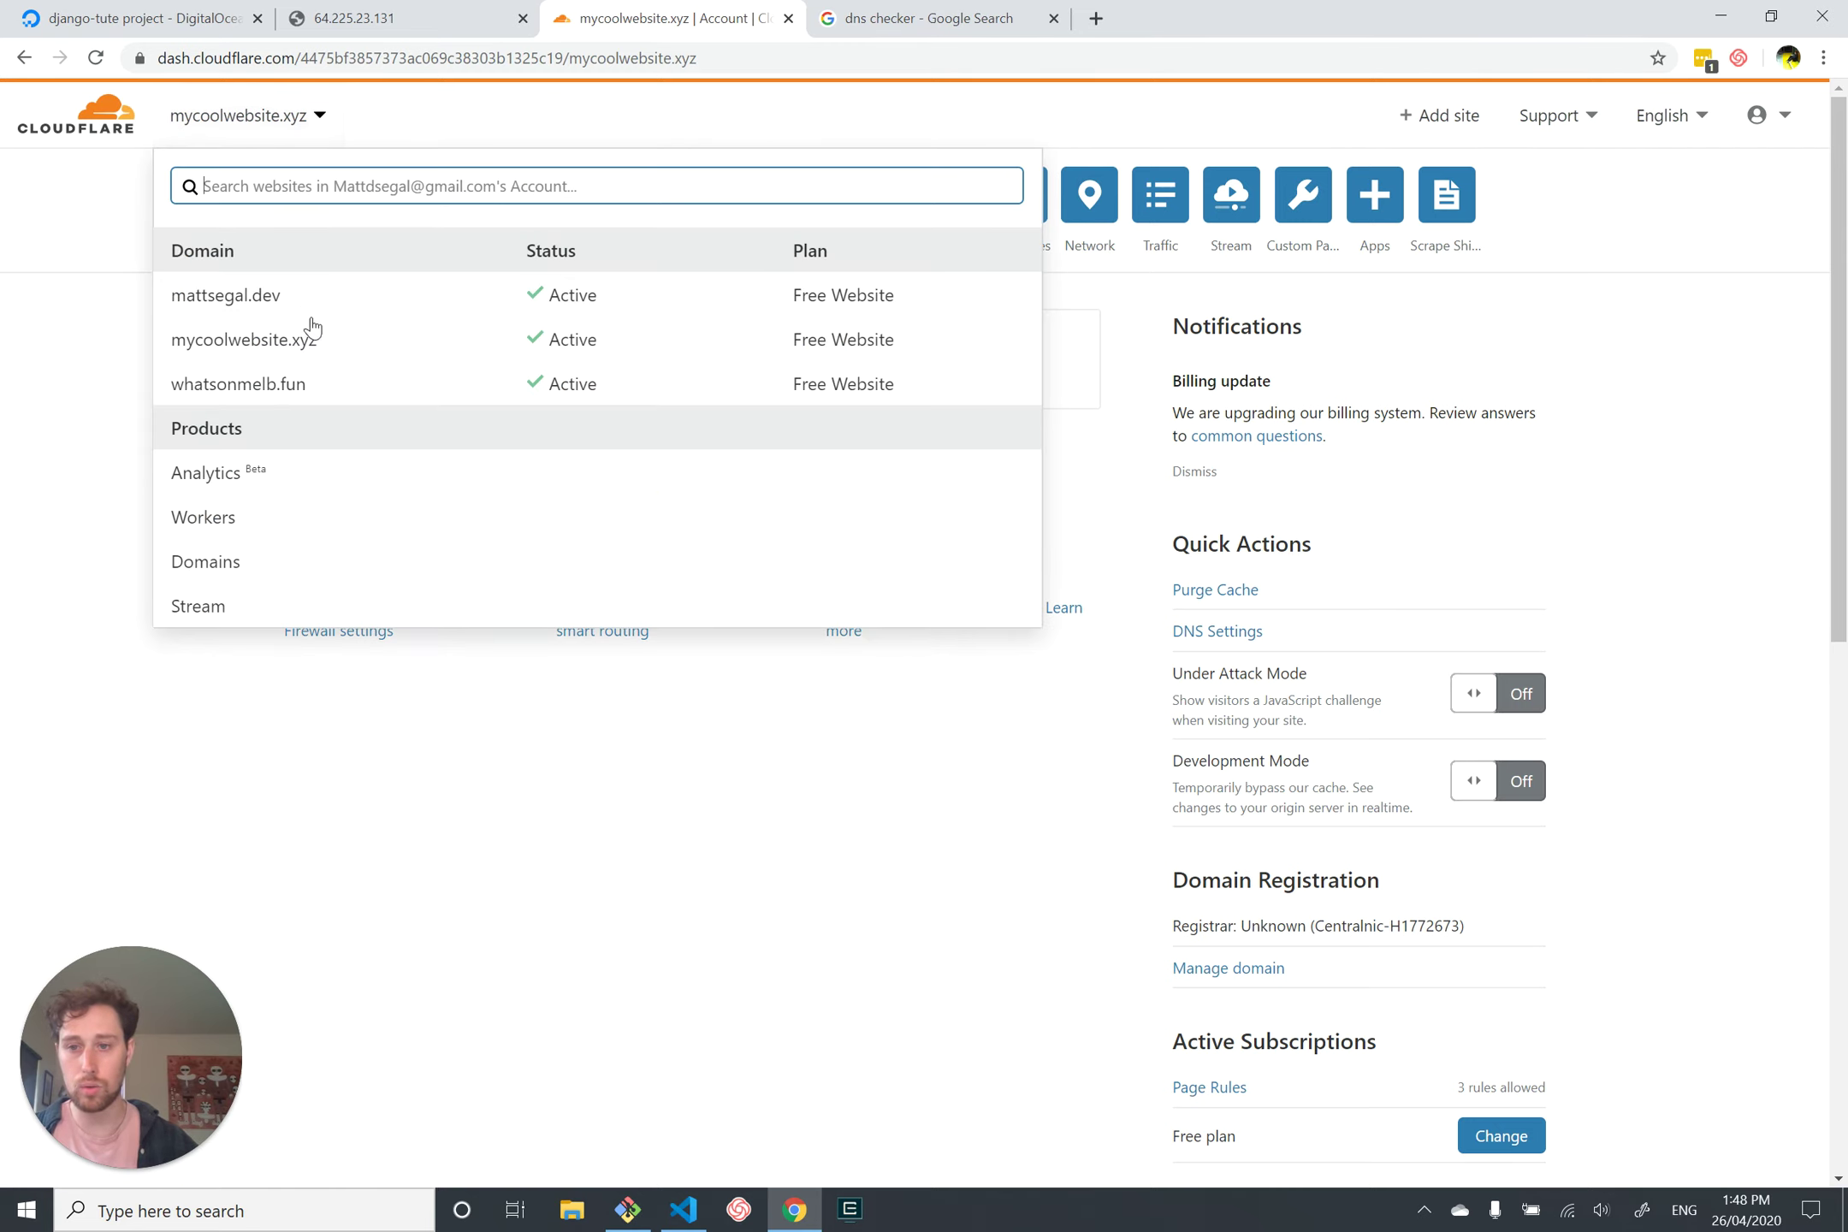
left_click(72, 364)
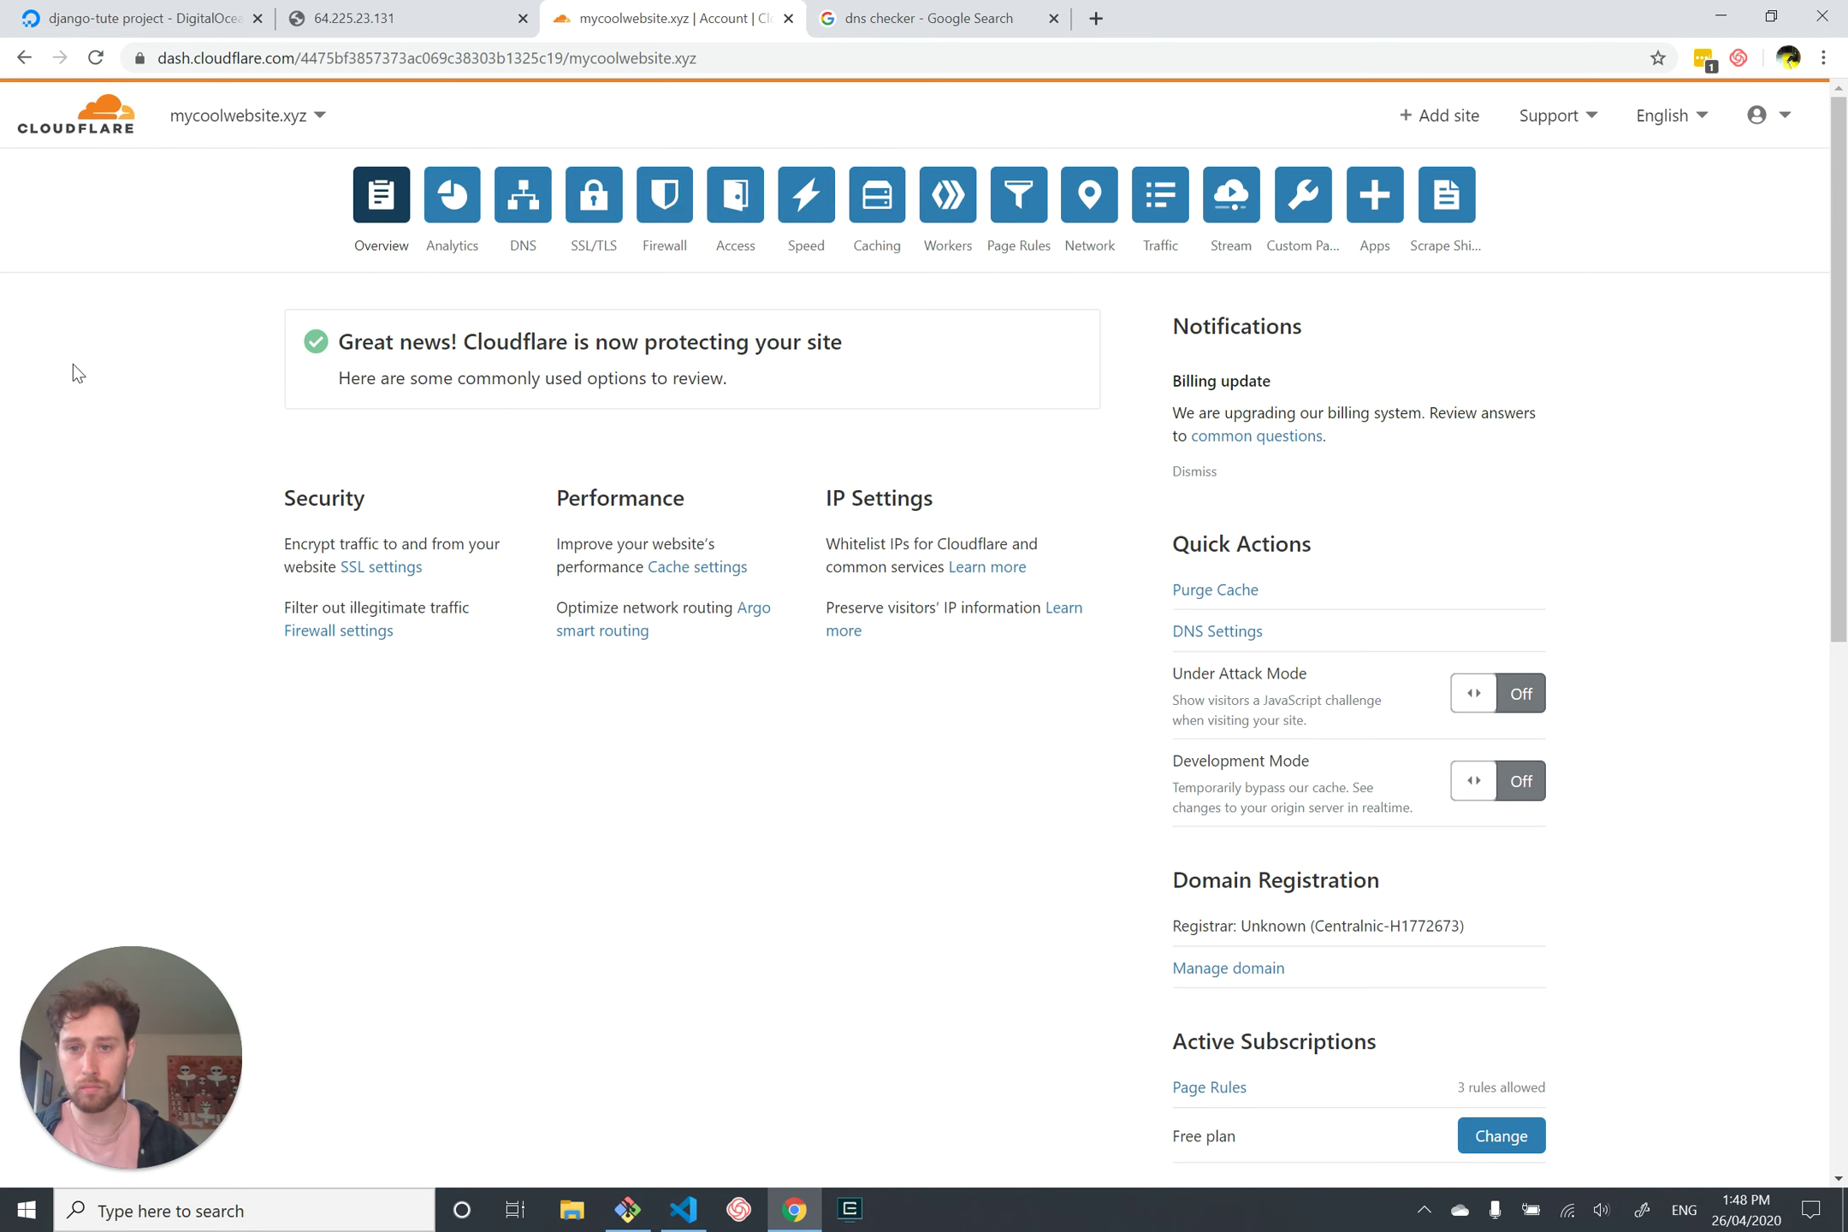
left_click(522, 203)
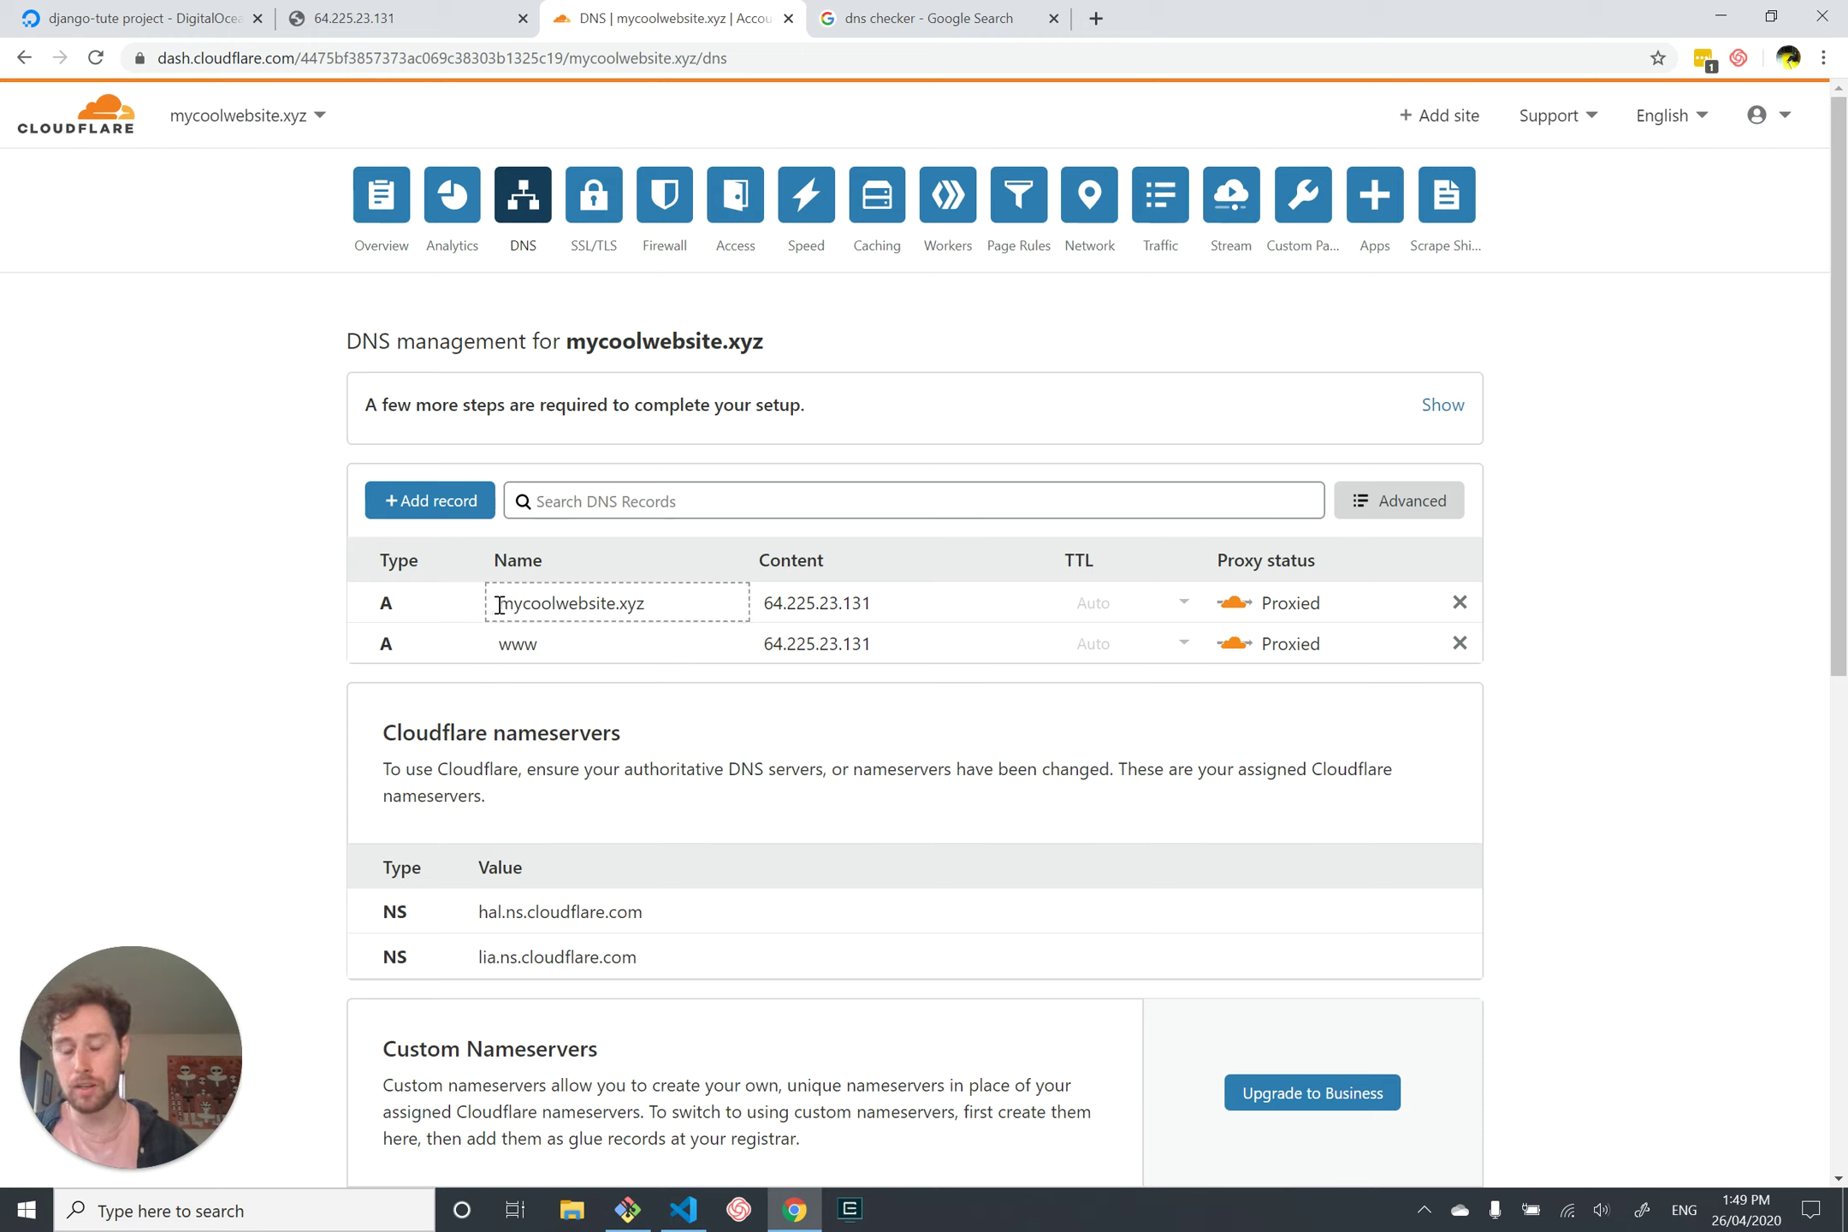
left_click_drag(482, 602, 284, 645)
left_click(274, 630)
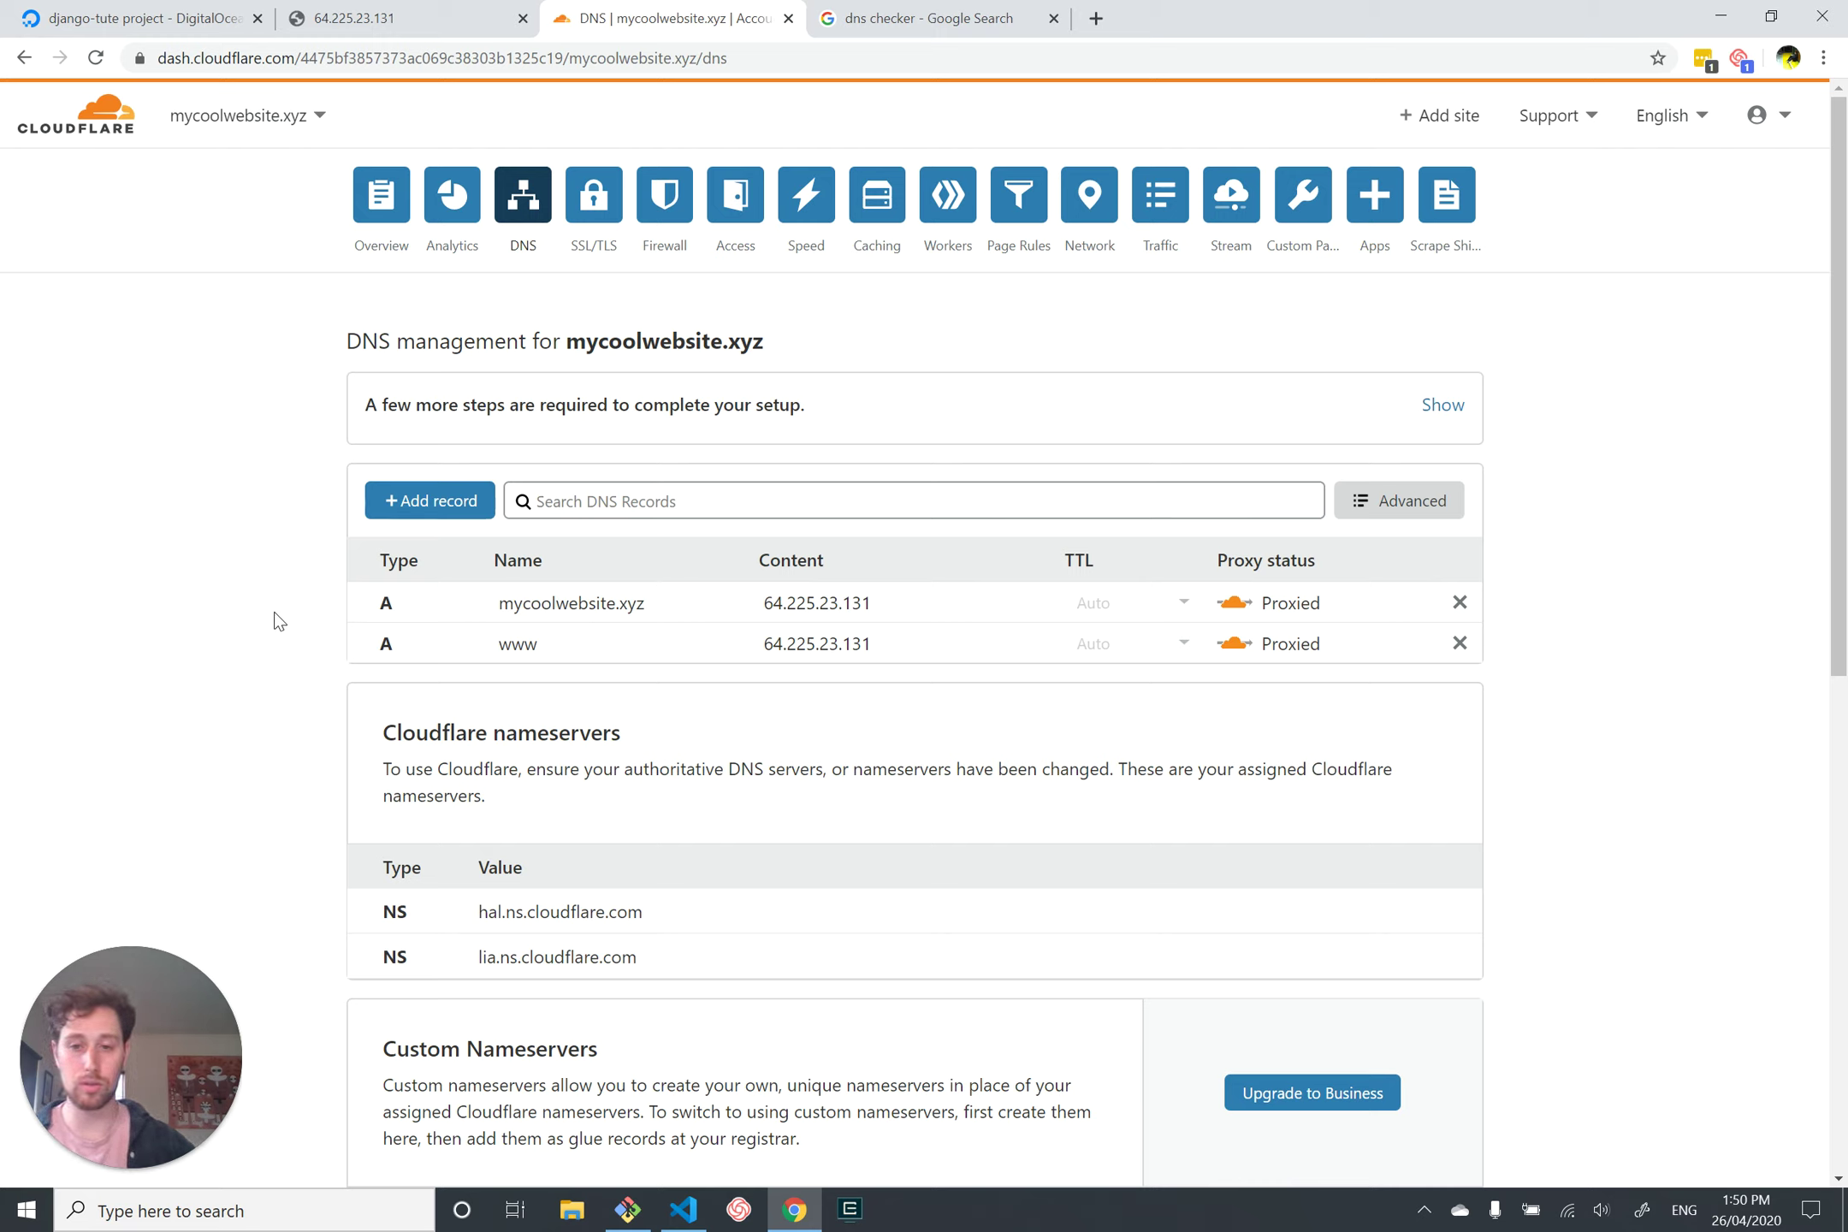
Step: Open the DNS Checker propagation tool from the 'dns checker' Google results
left_click(968, 26)
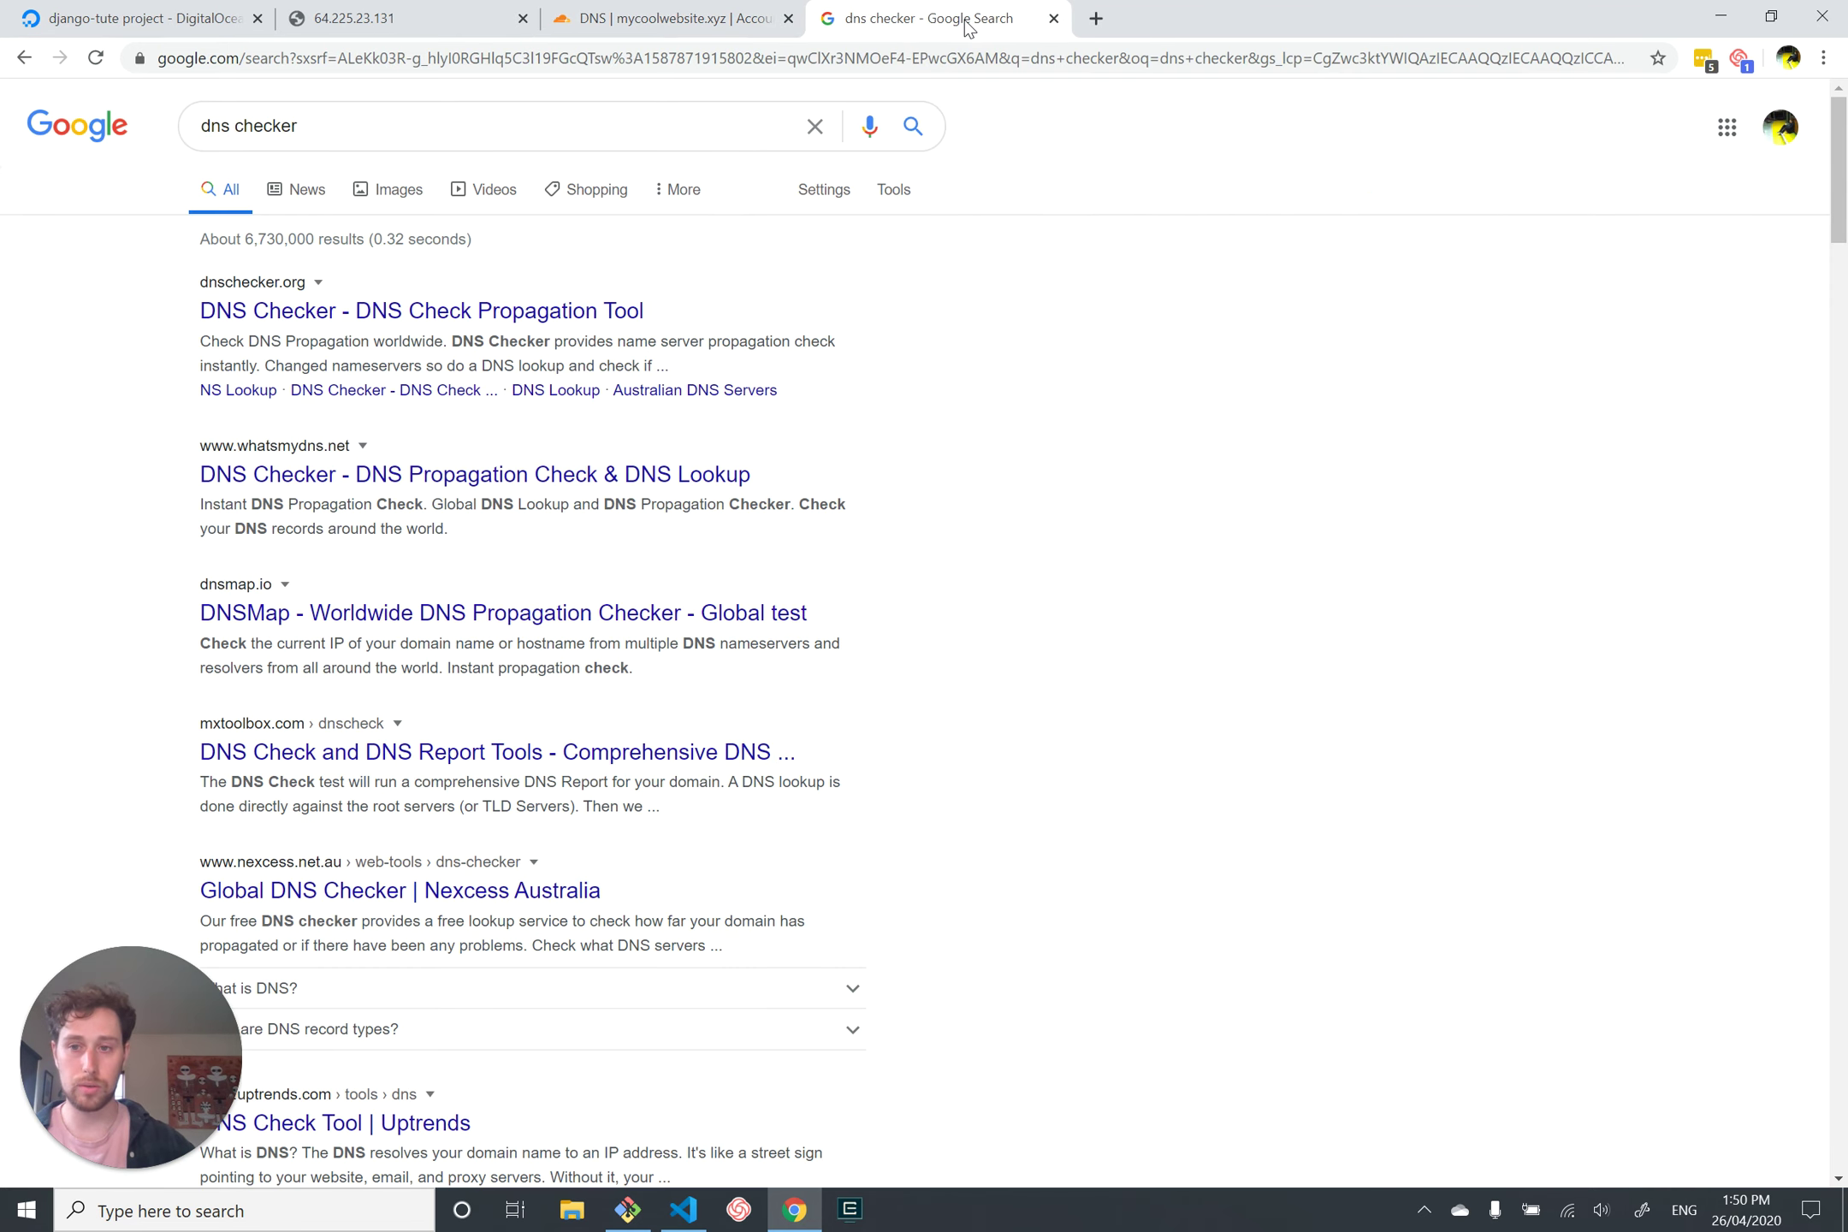
left_click(383, 129)
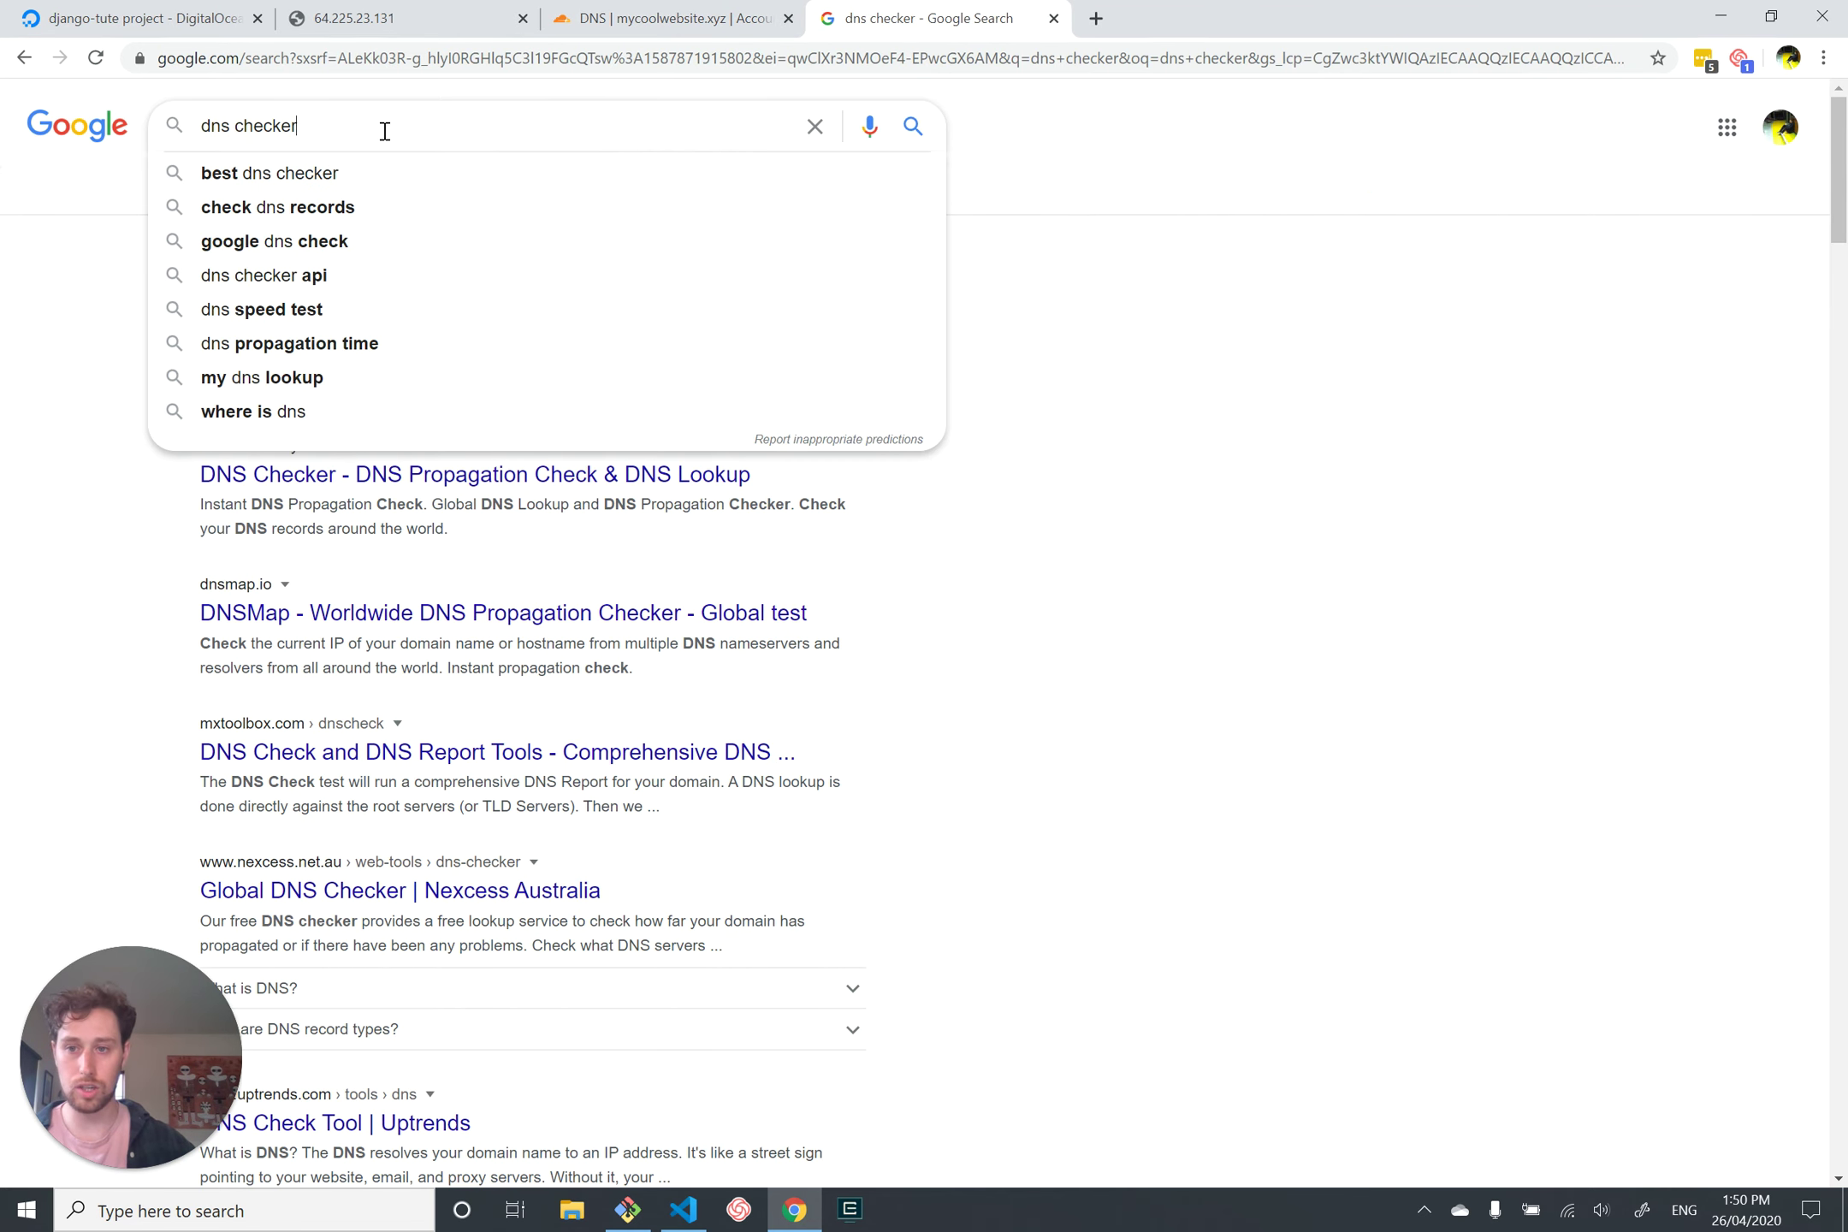
left_click(1185, 599)
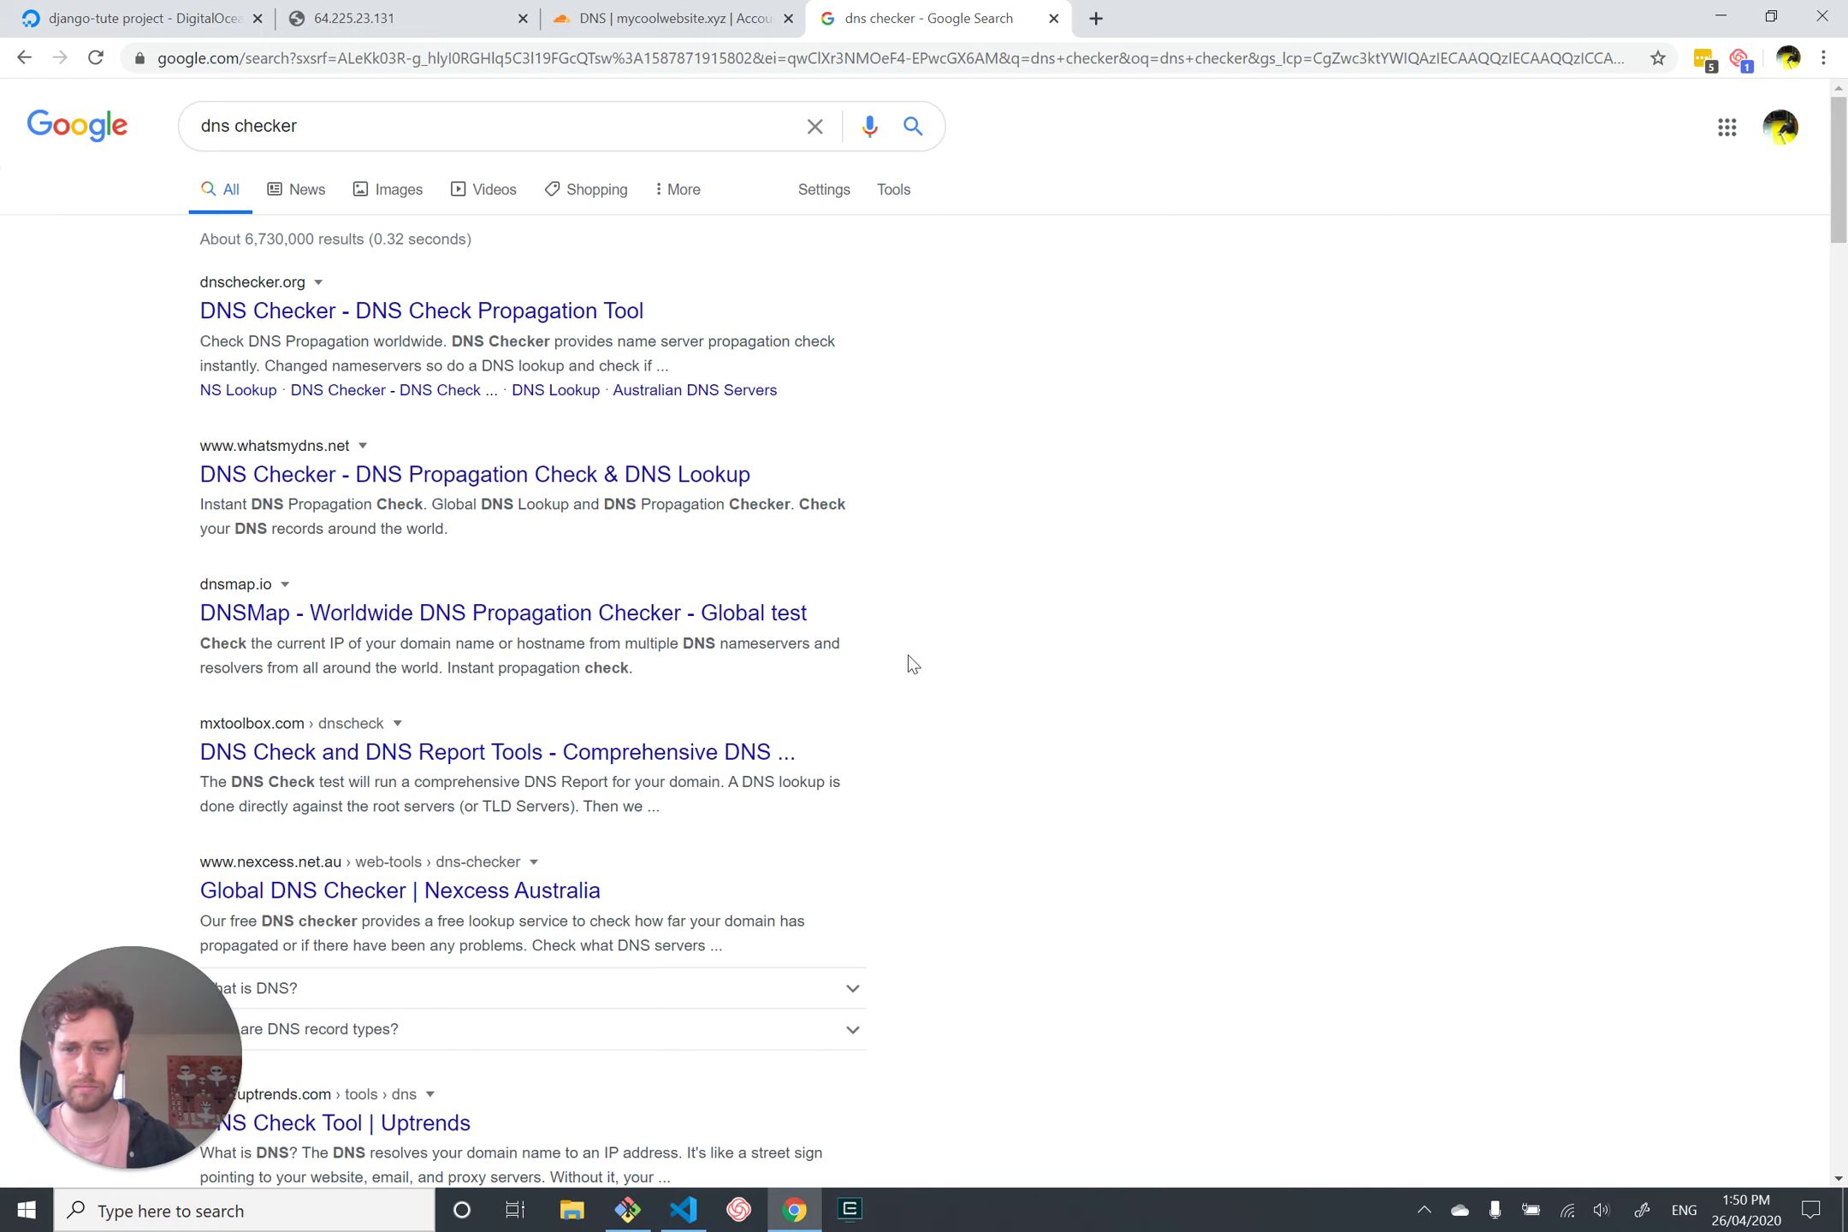
left_click(617, 311)
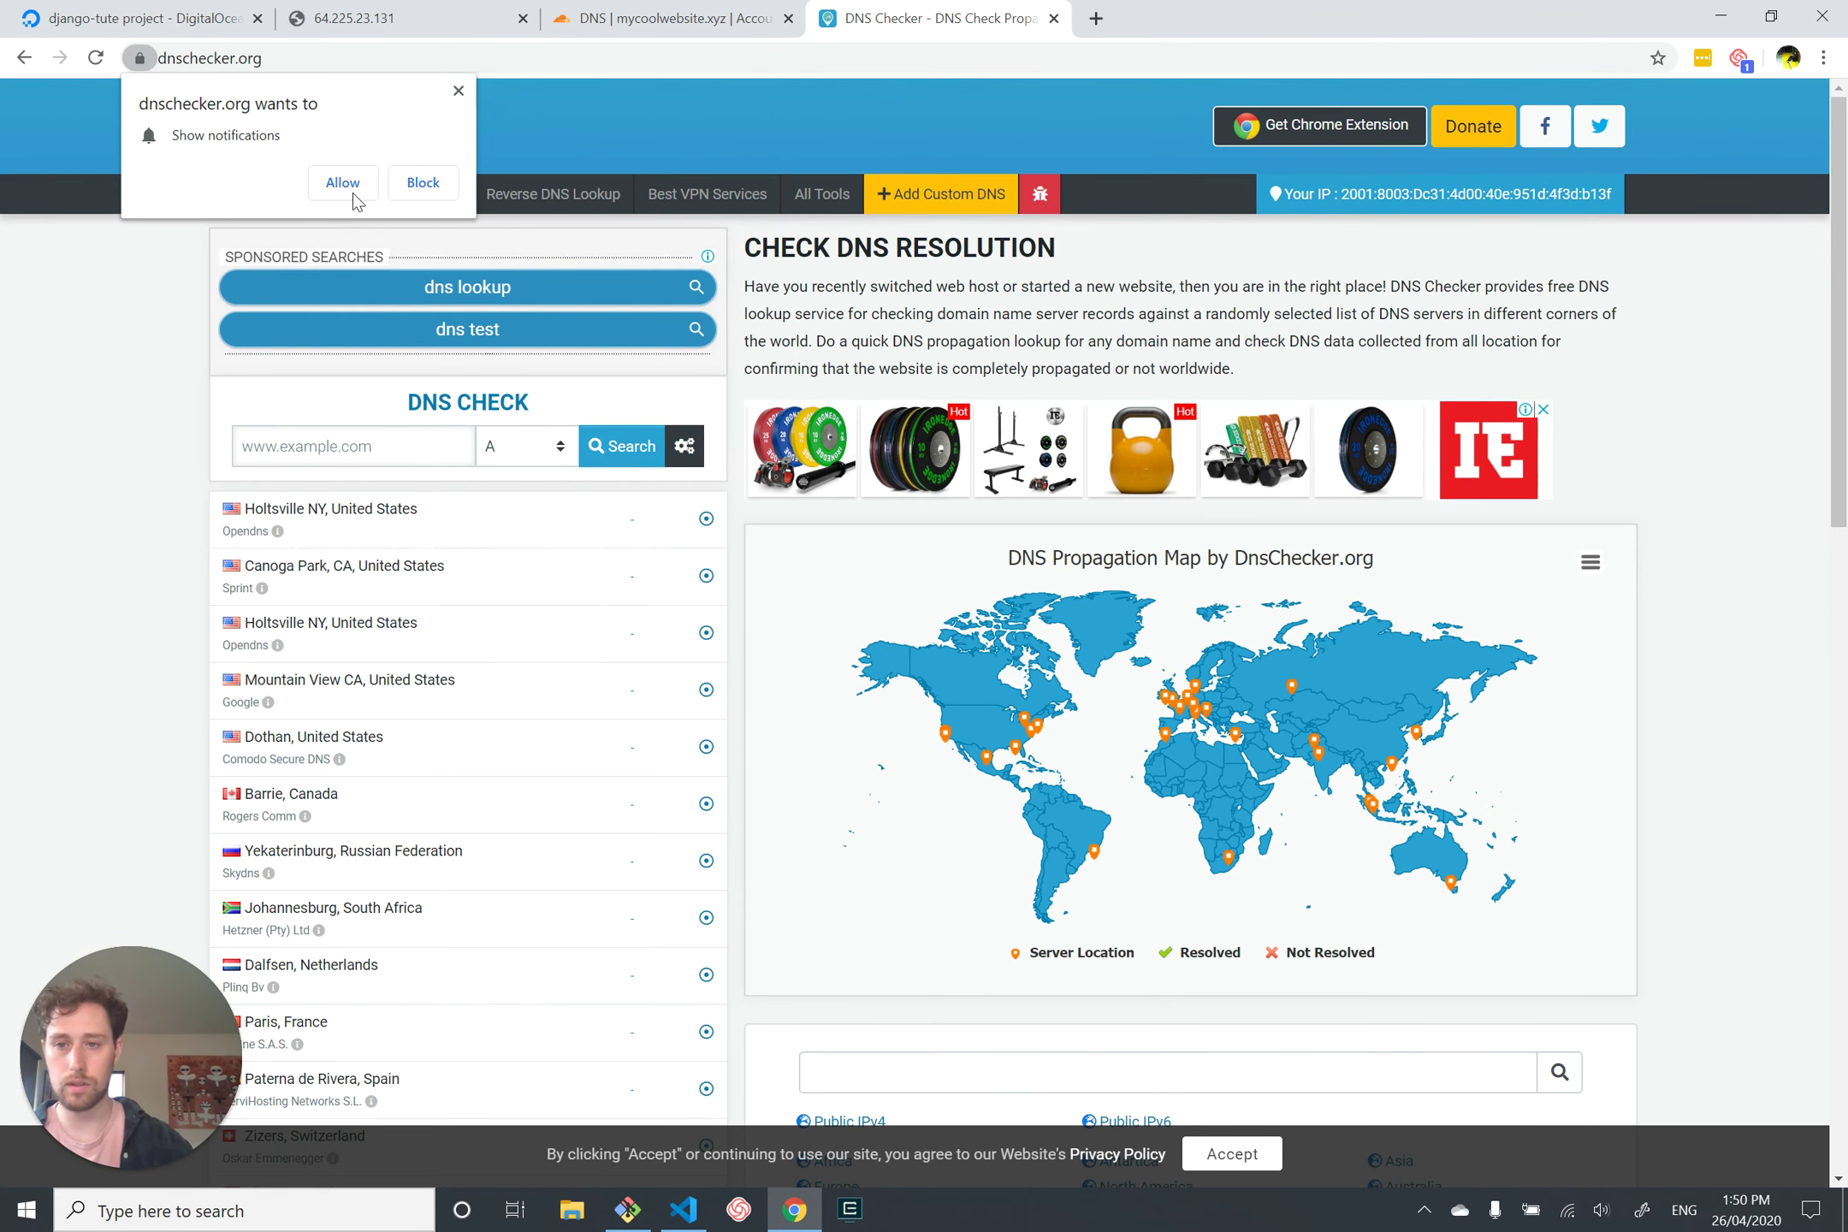
Step: Block the notification prompt and run an A-record propagation check for mycoolwebsite.xyz
left_click(428, 183)
left_click(319, 434)
type("m")
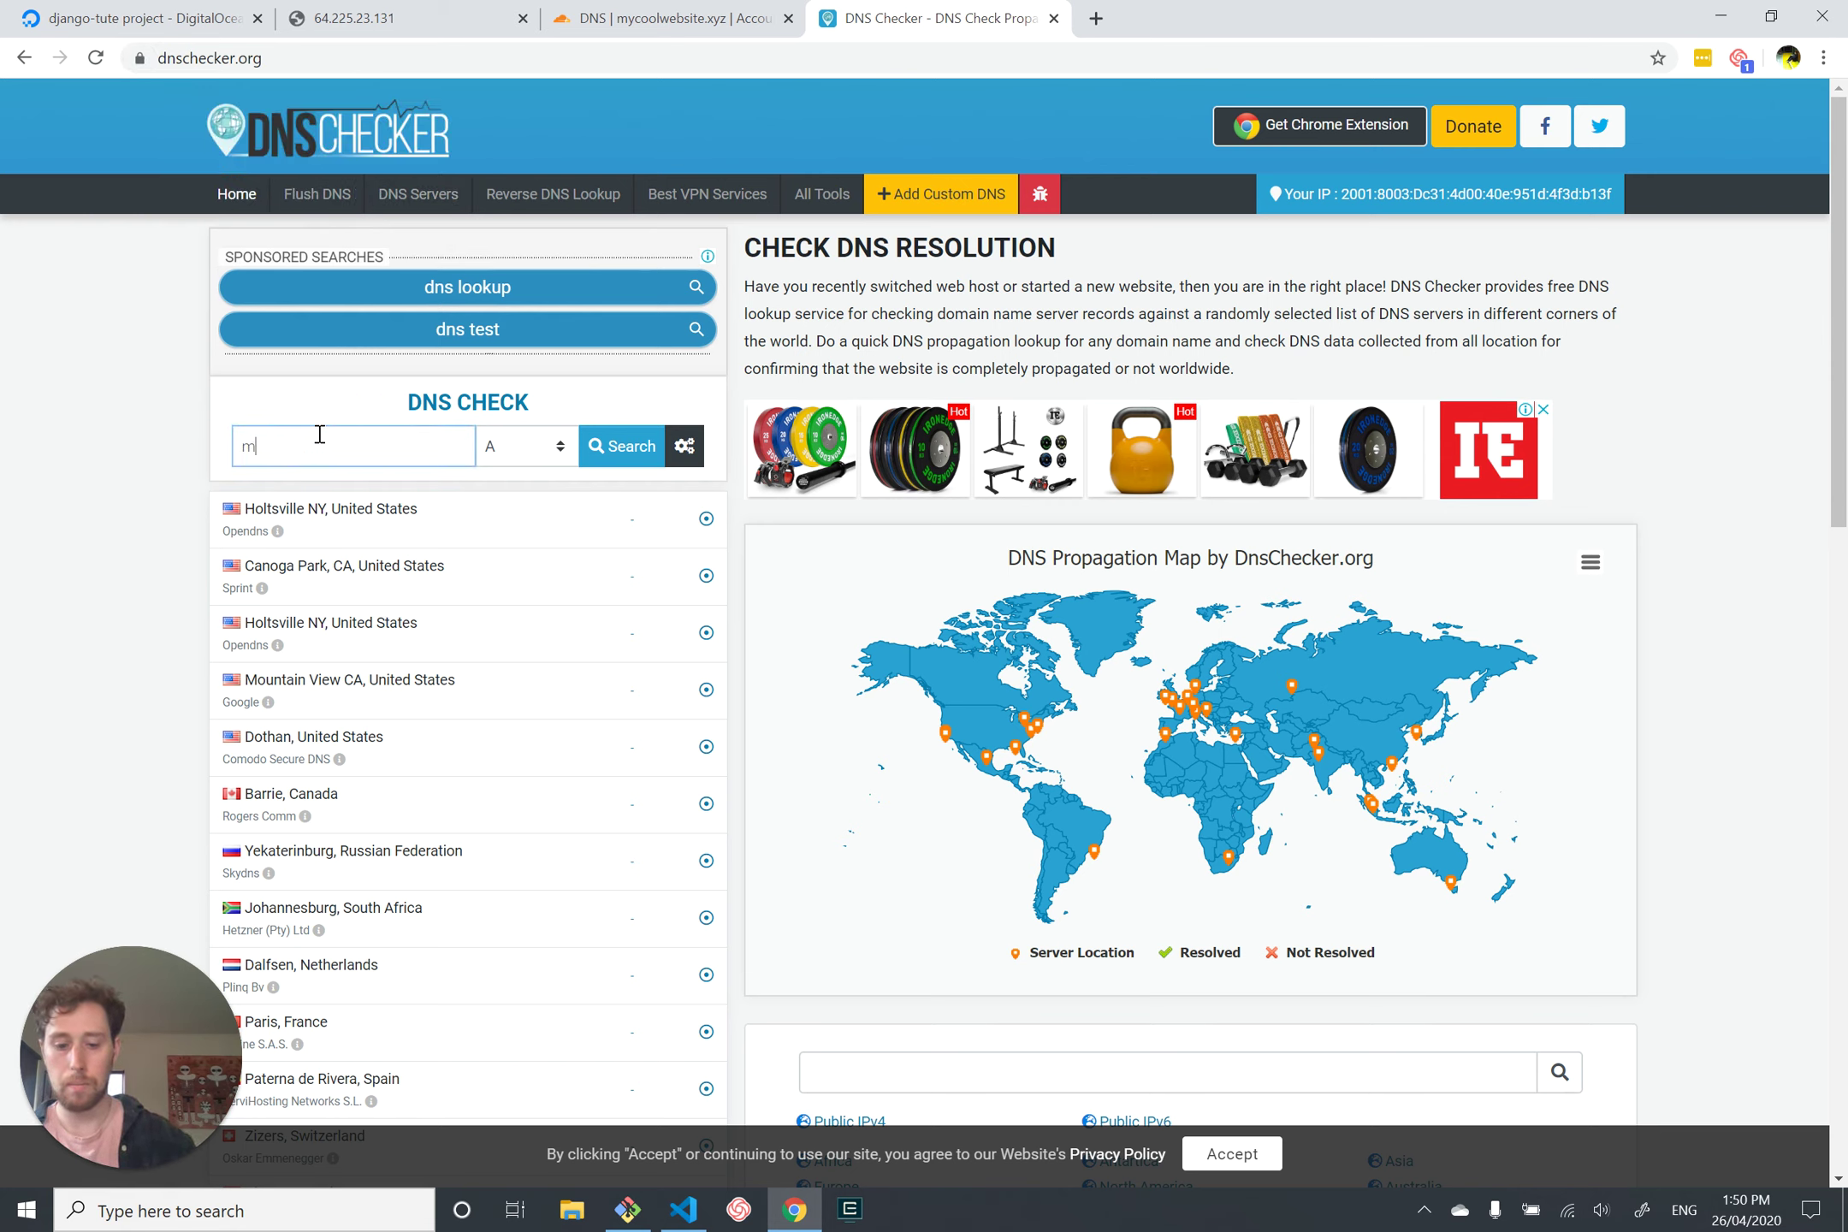
type("ycoolwebsite.xyz")
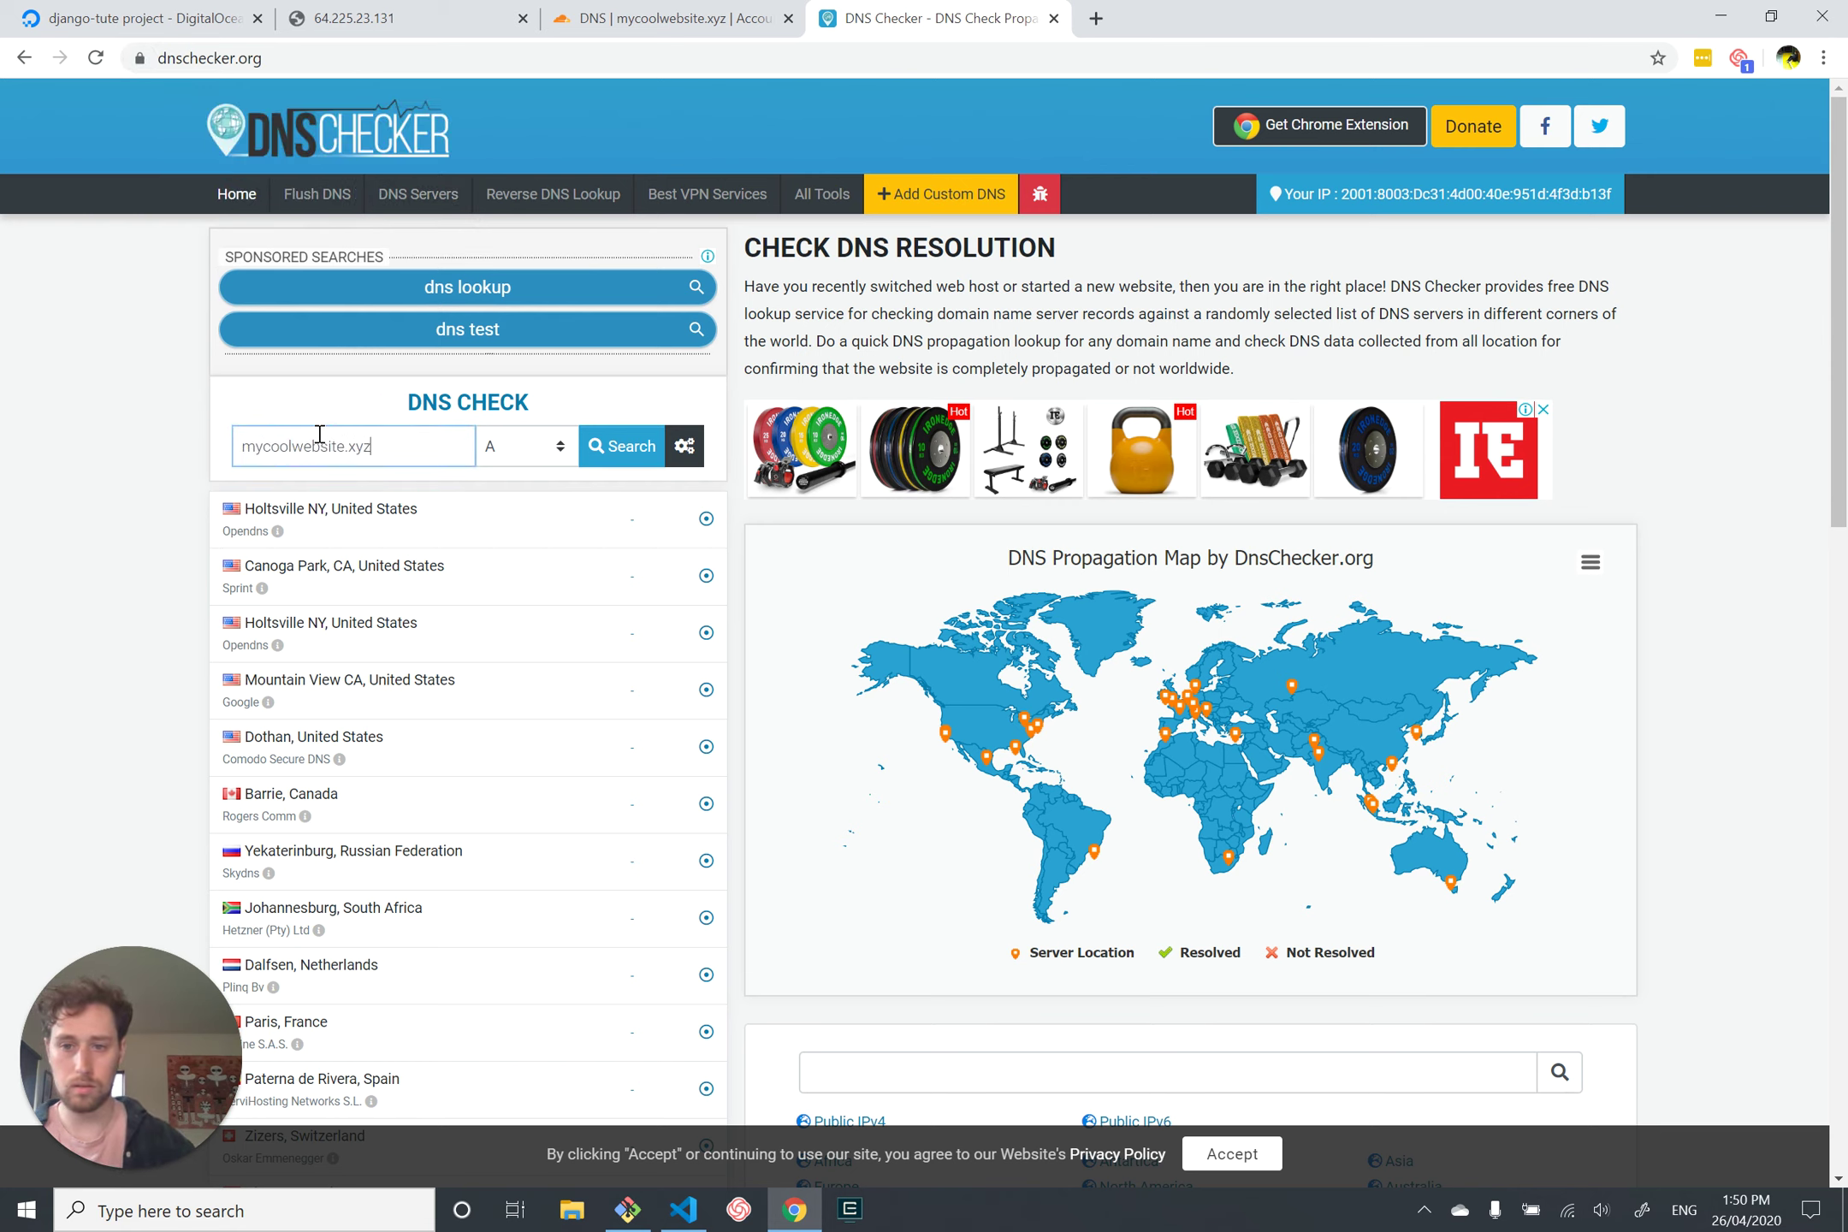
left_click(627, 445)
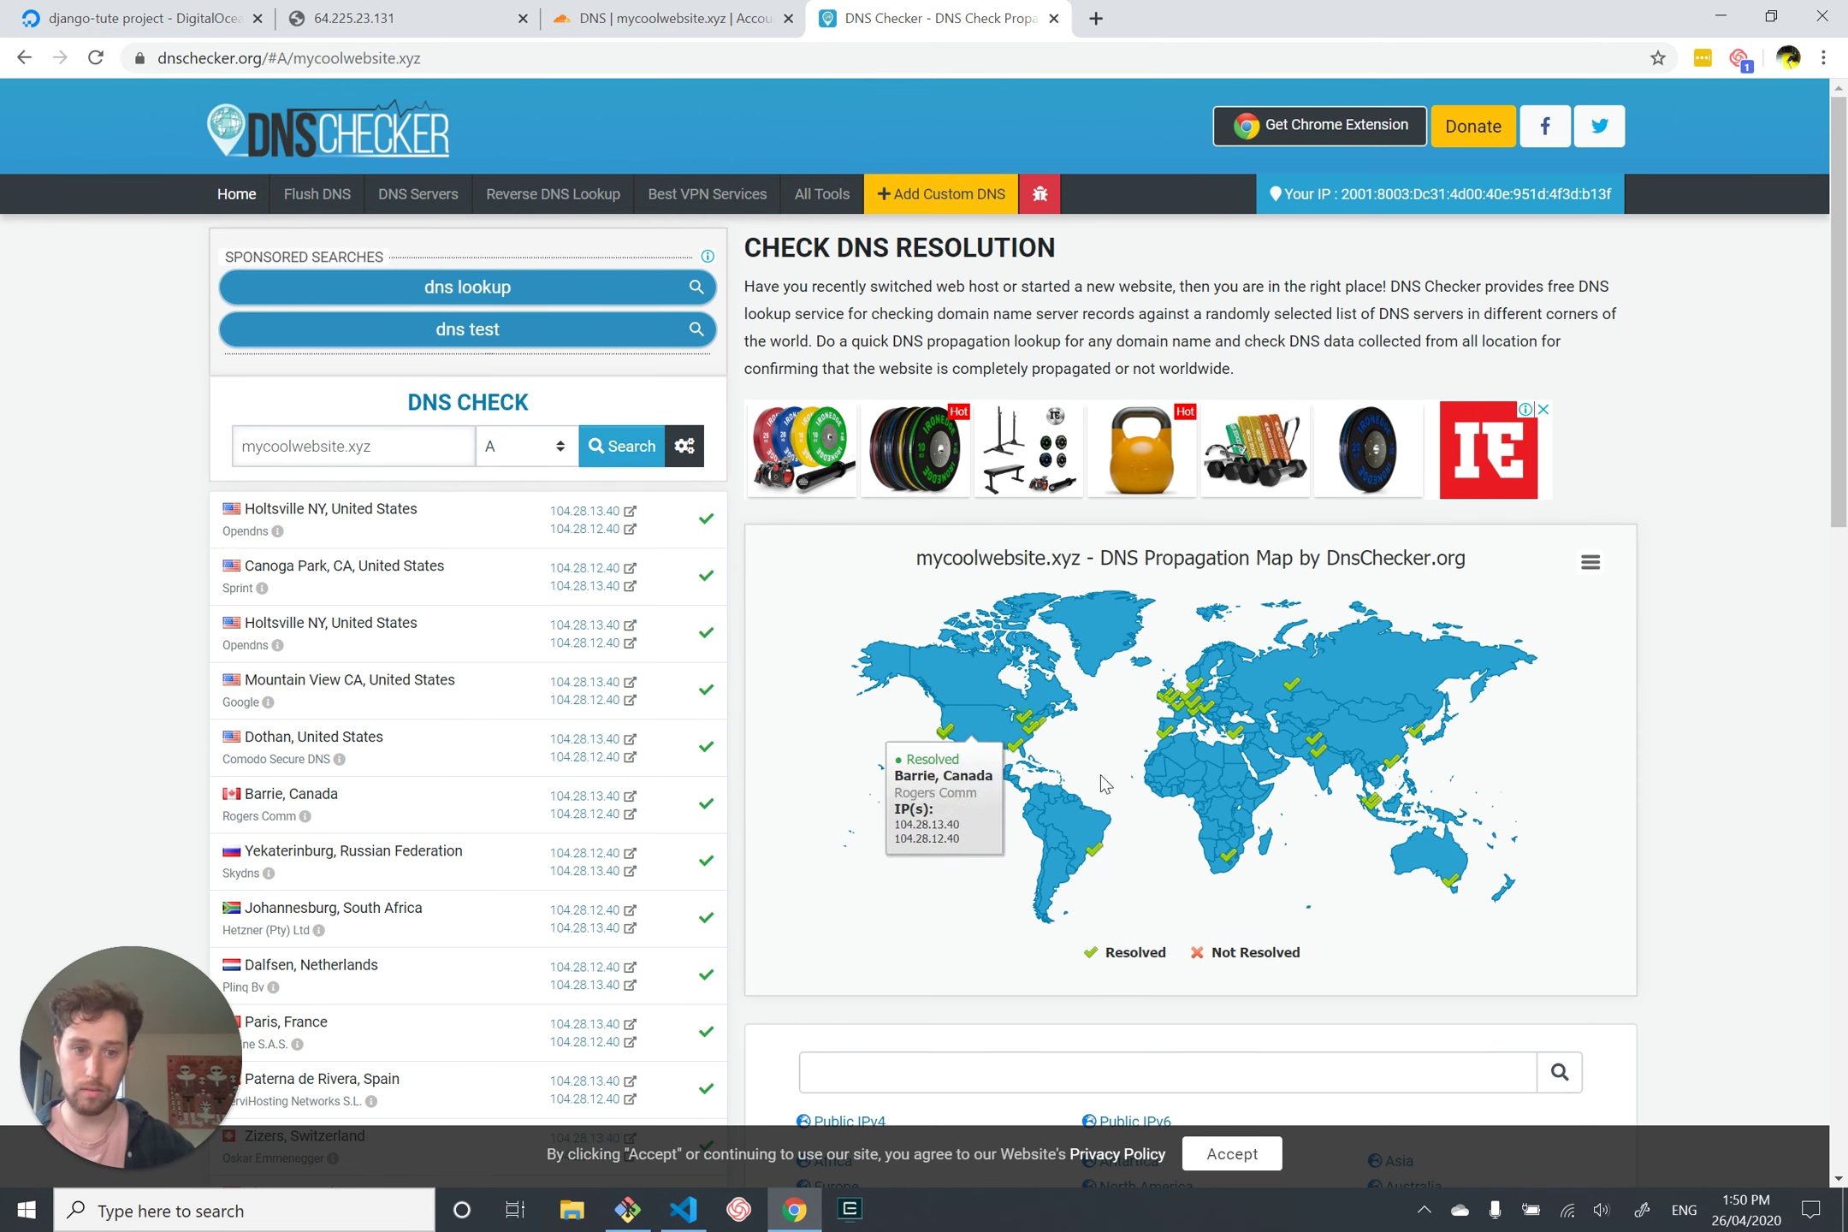
mouse_move(1455, 888)
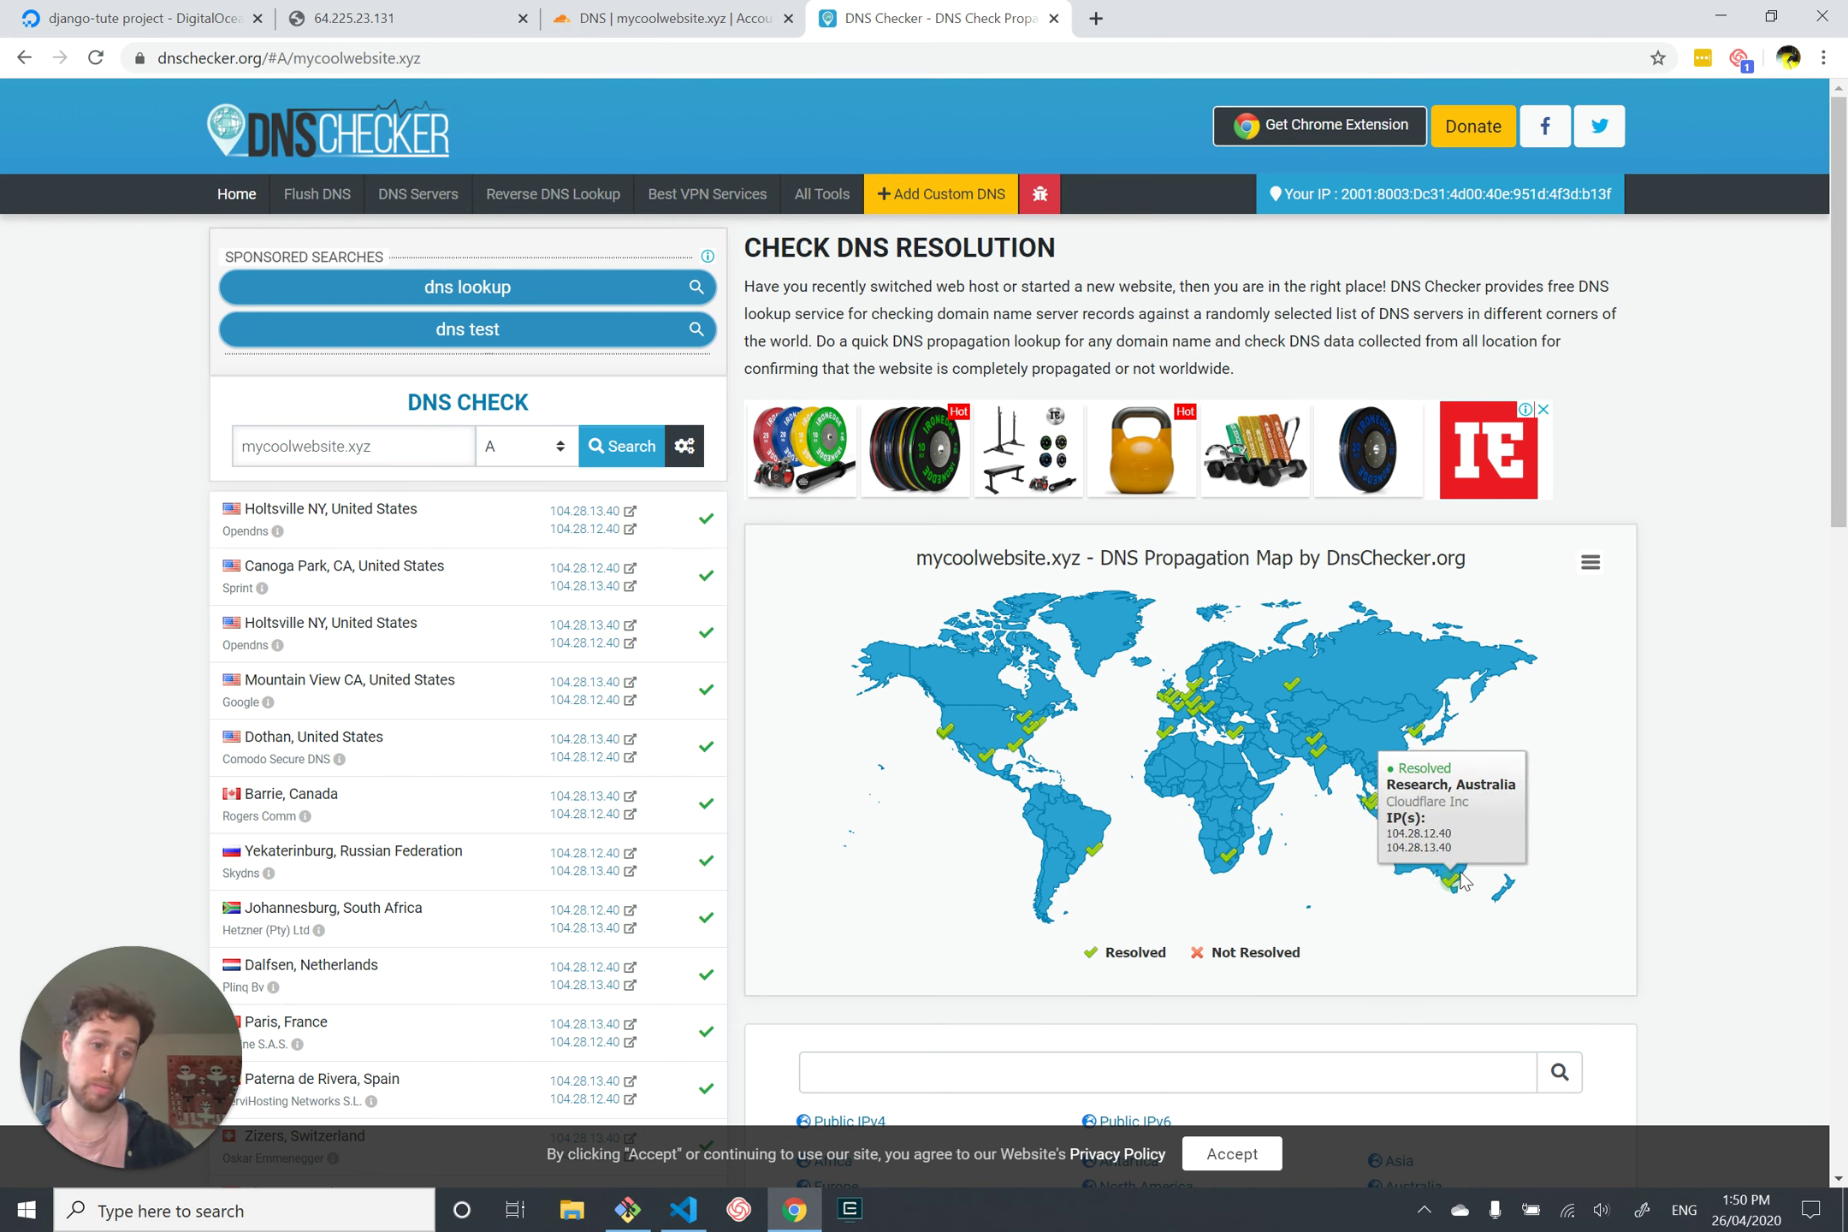
left_click(383, 446)
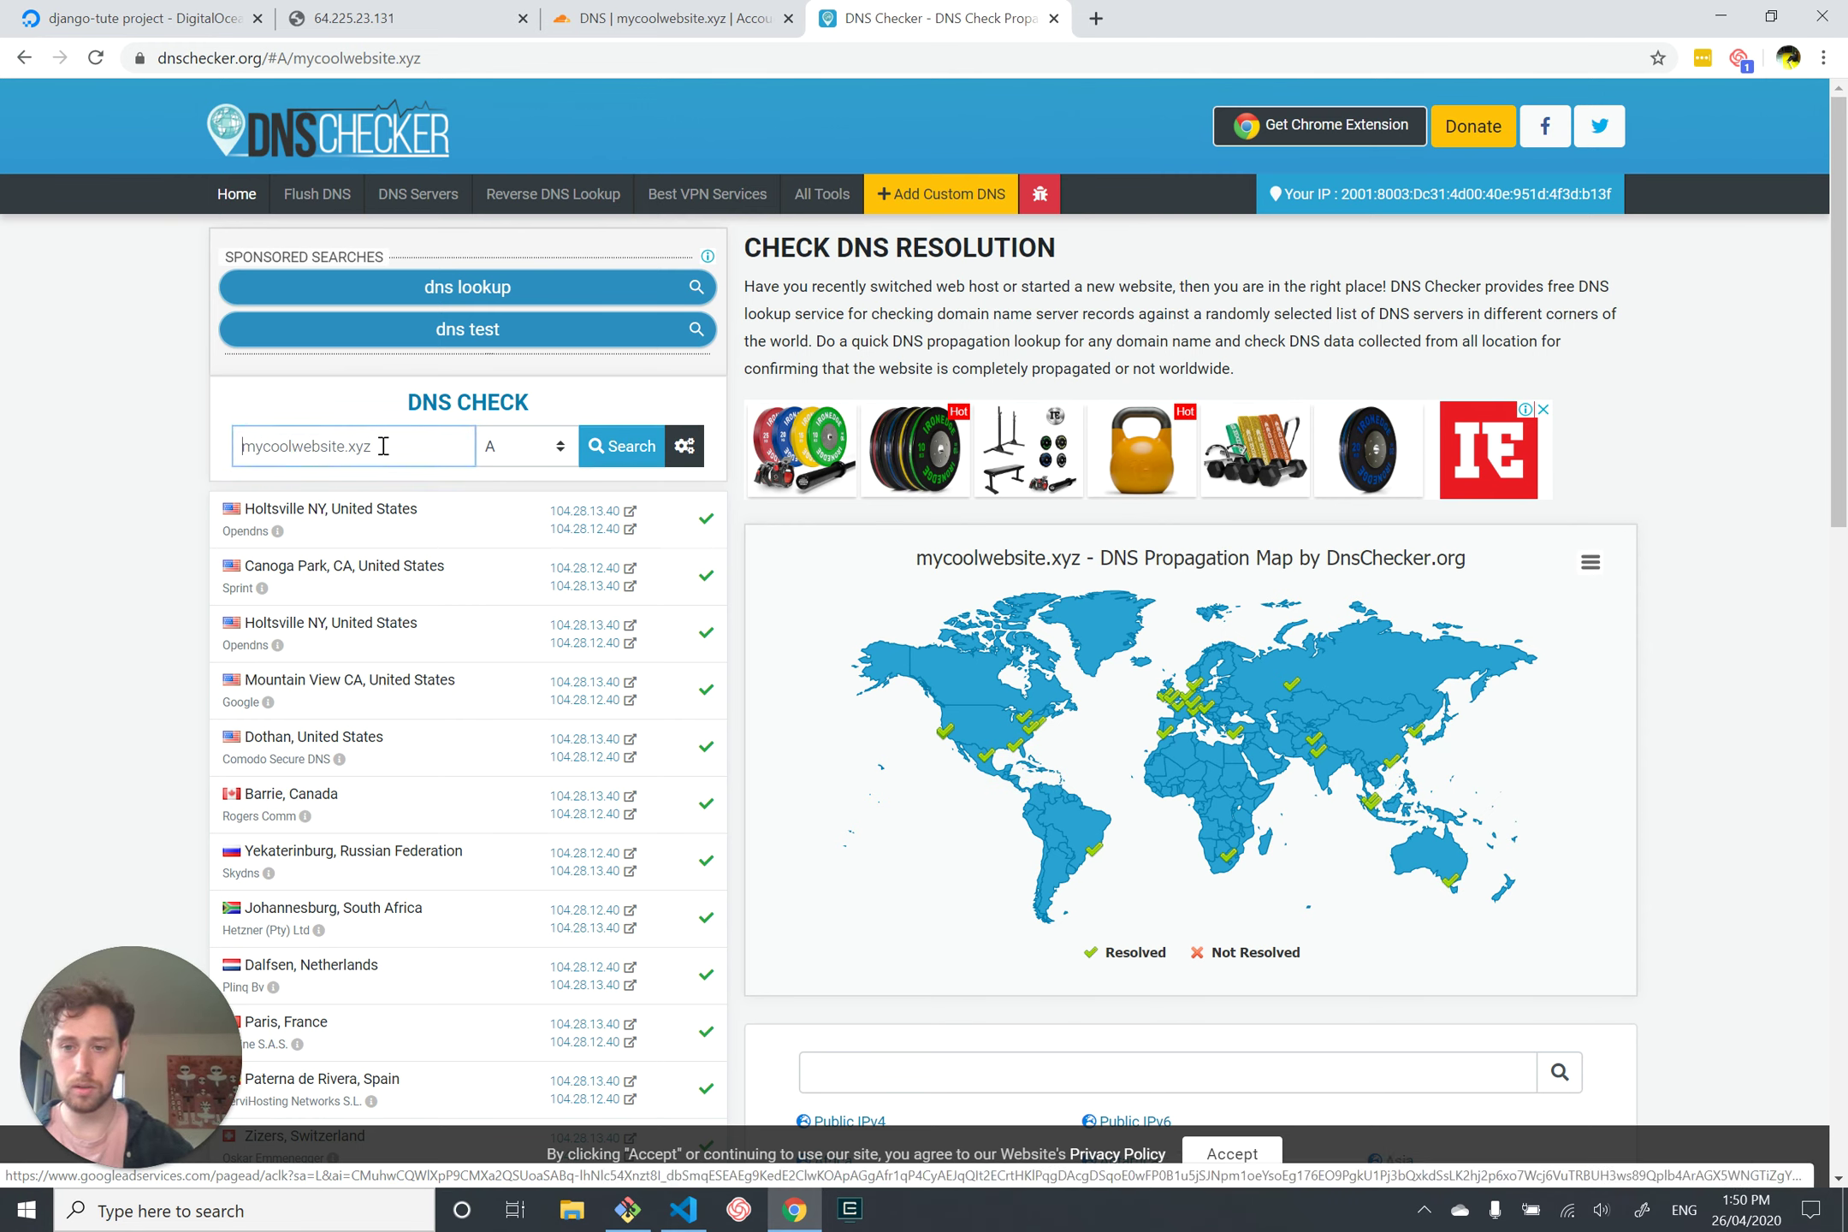
type("www.")
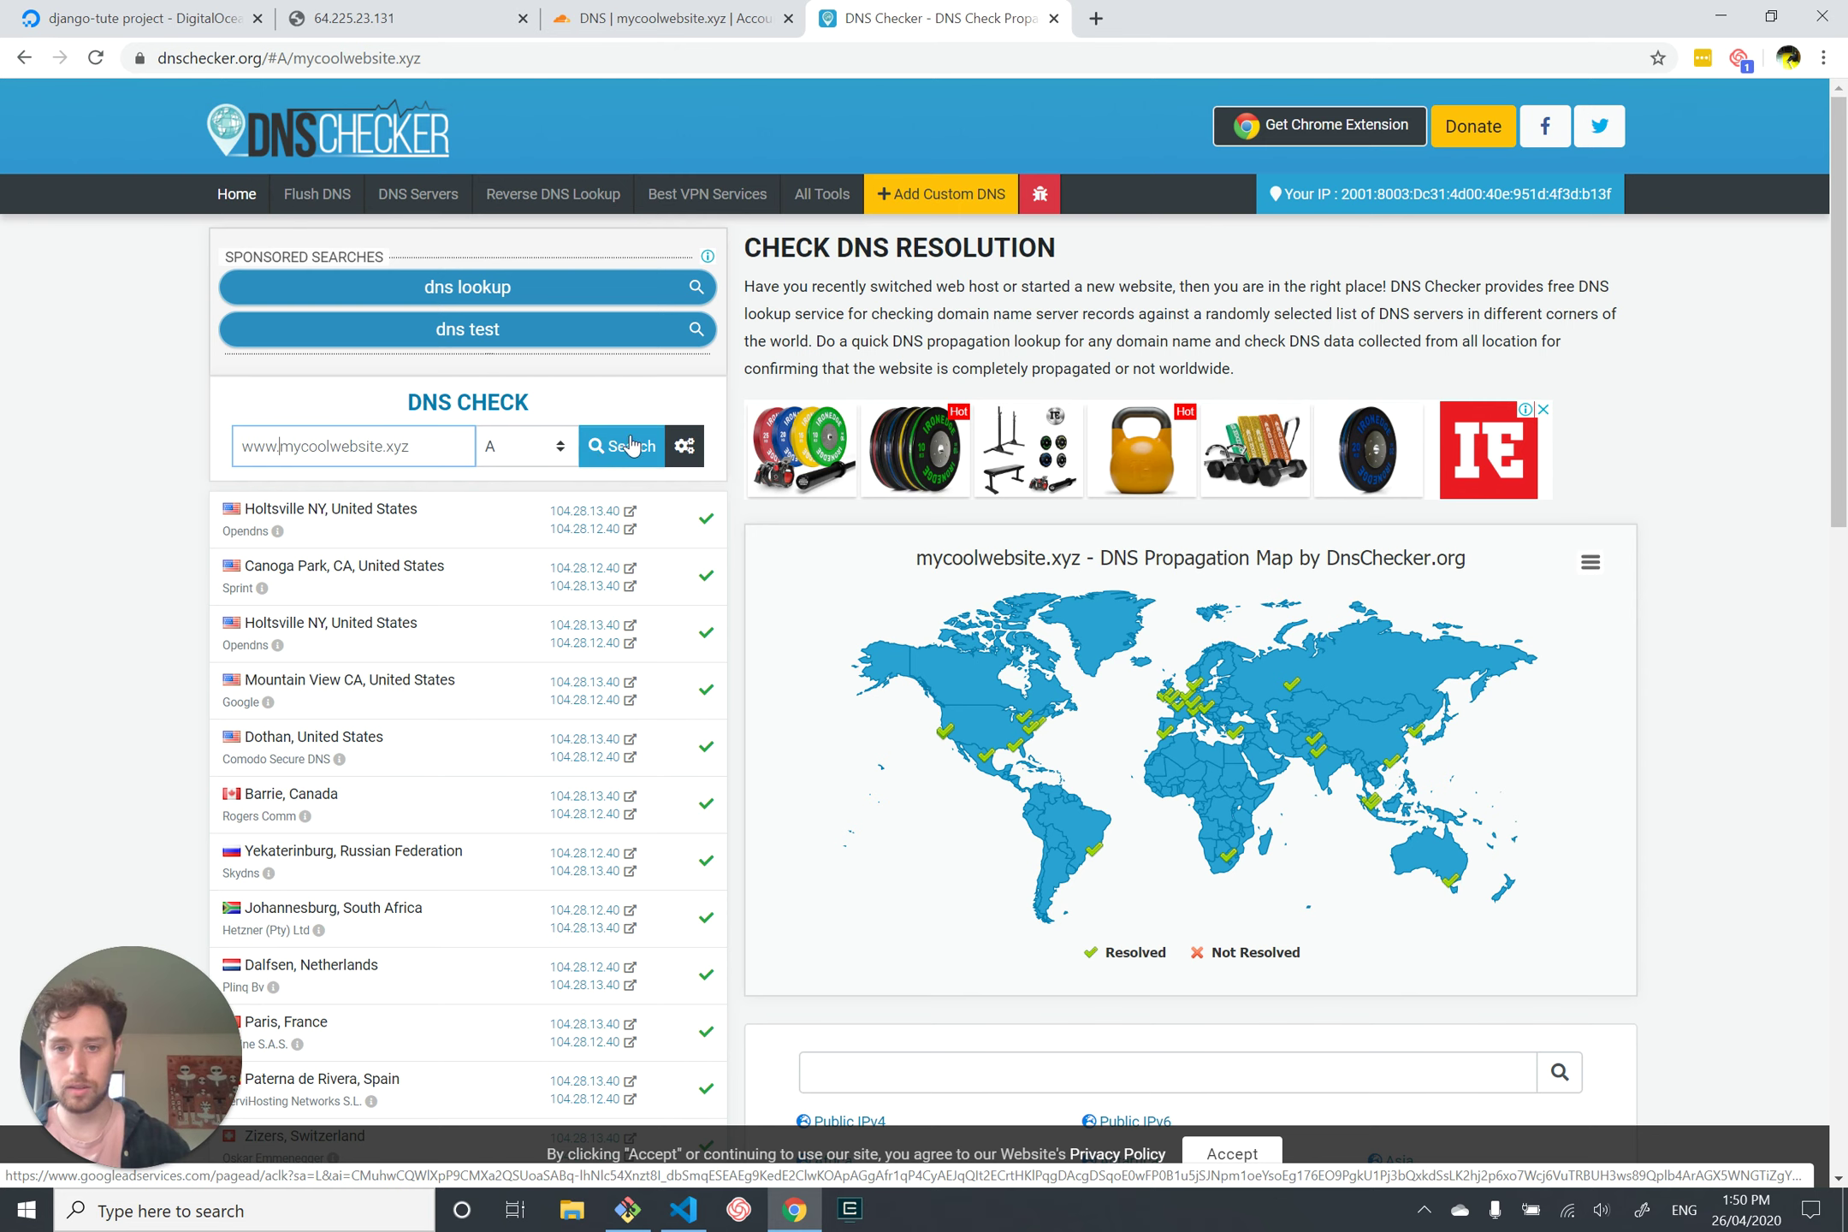
left_click(629, 443)
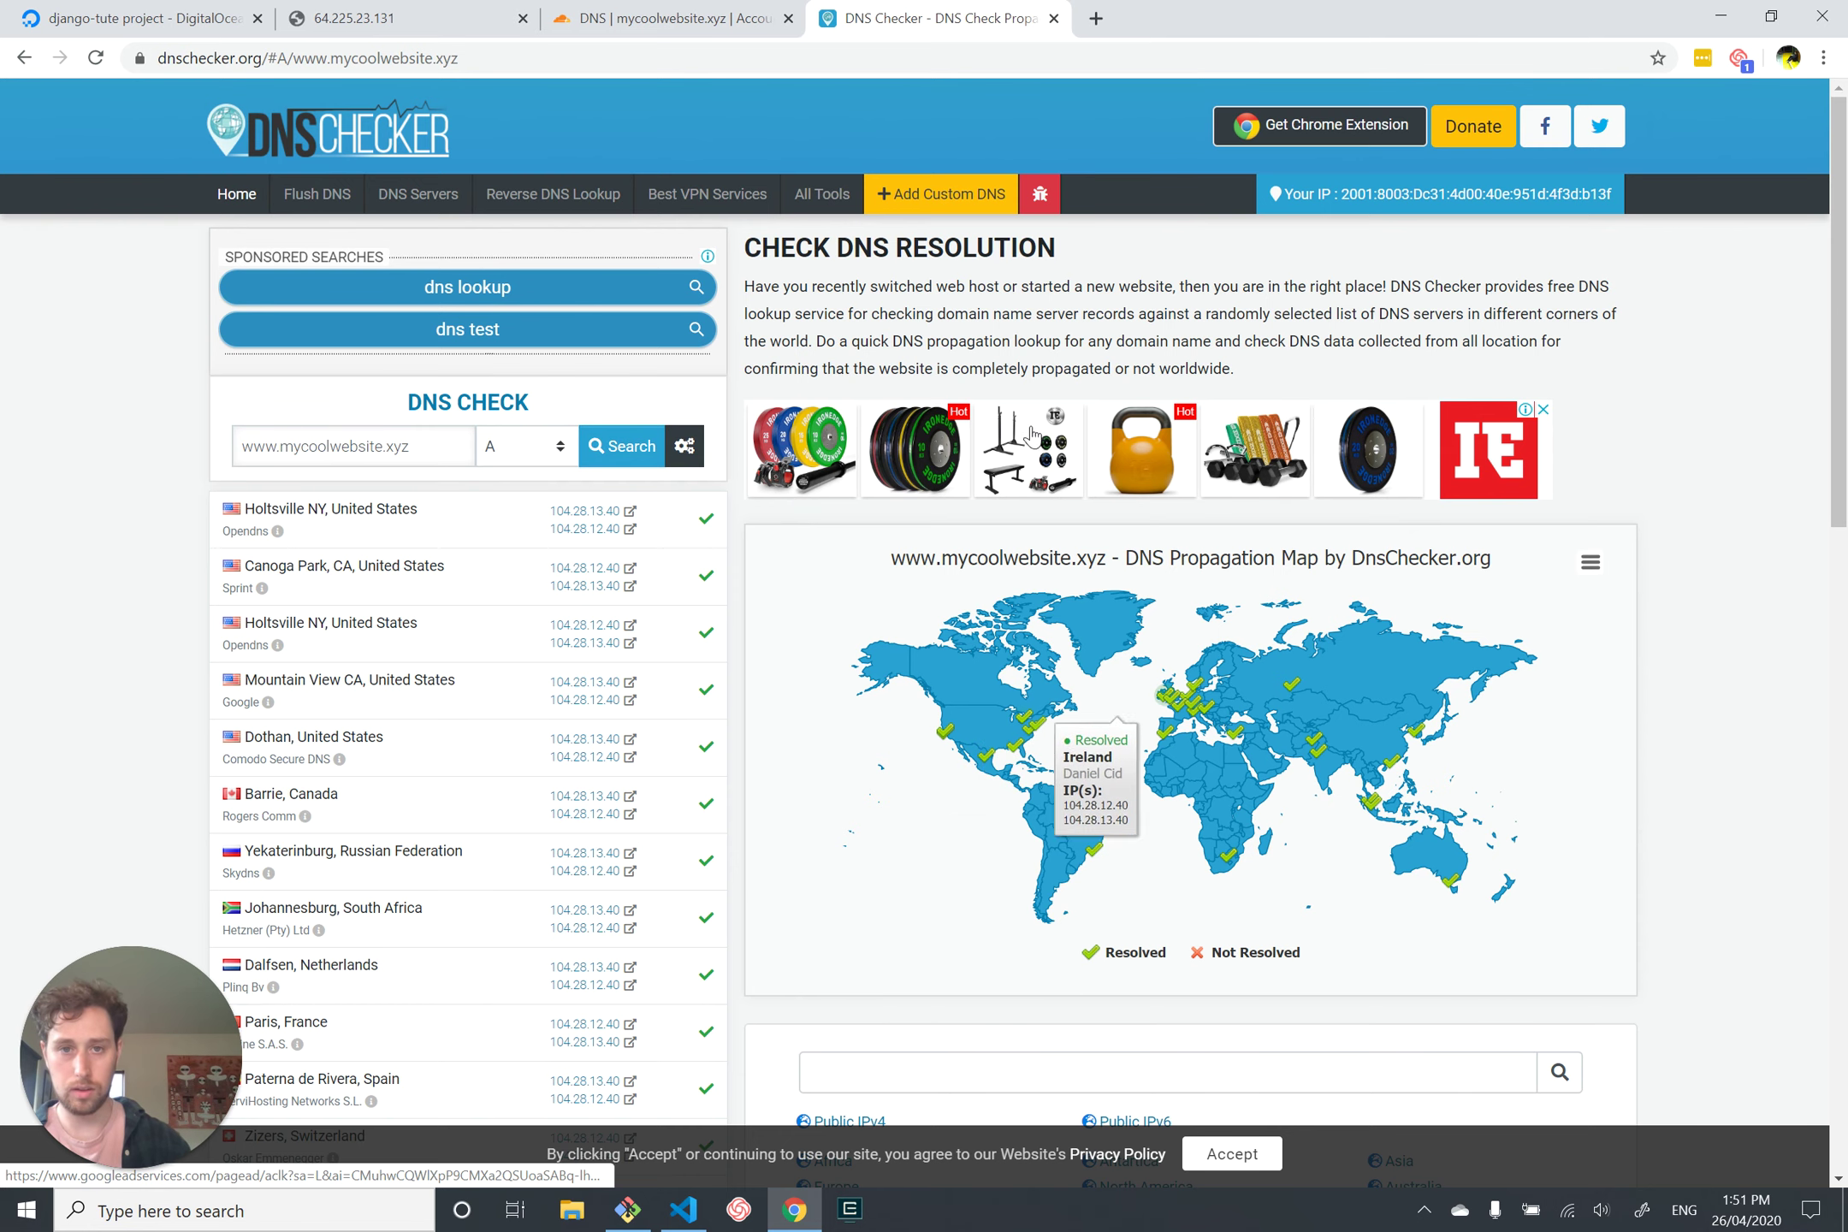
left_click(955, 53)
type("google.com")
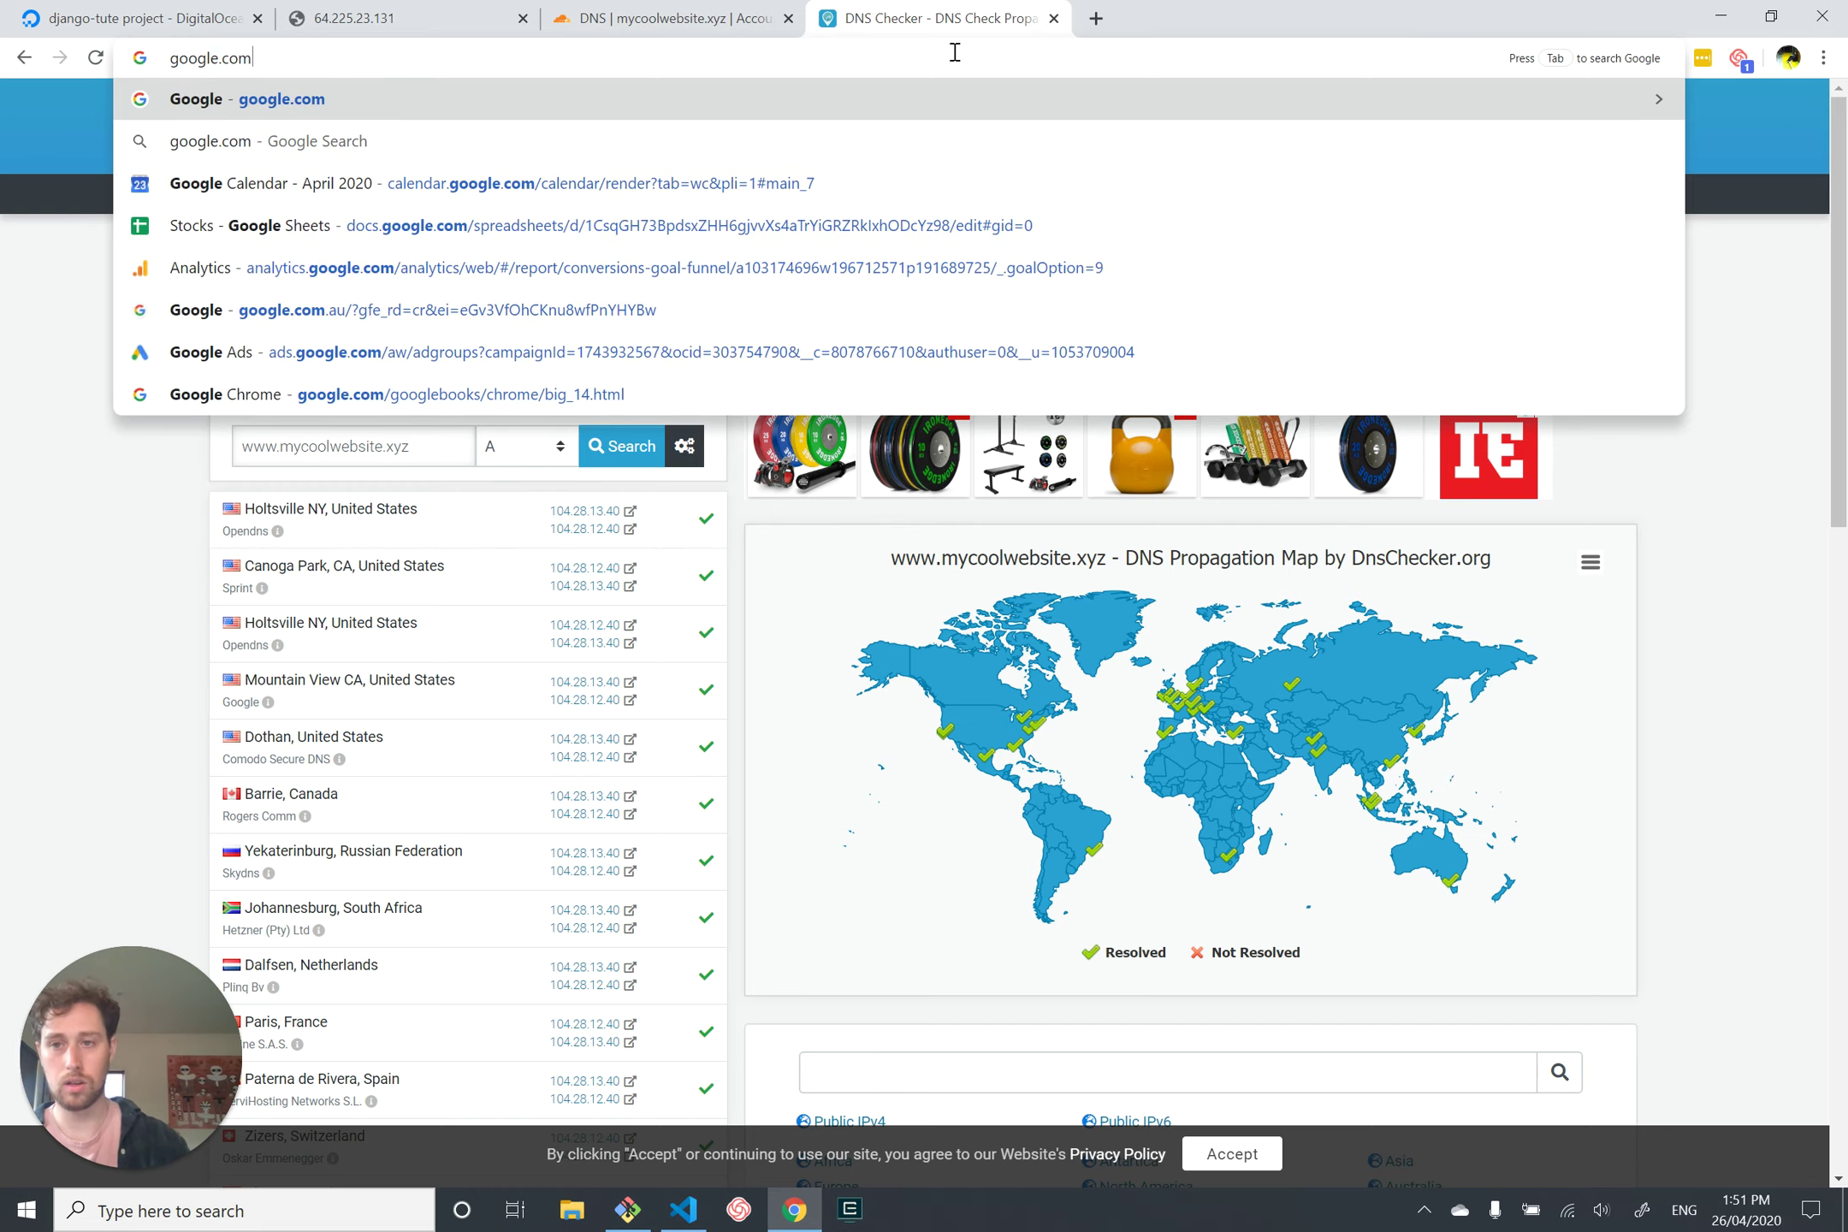
Step: Search Google for 'translate' and open Google Translate with Spanish as the source language
key("Return")
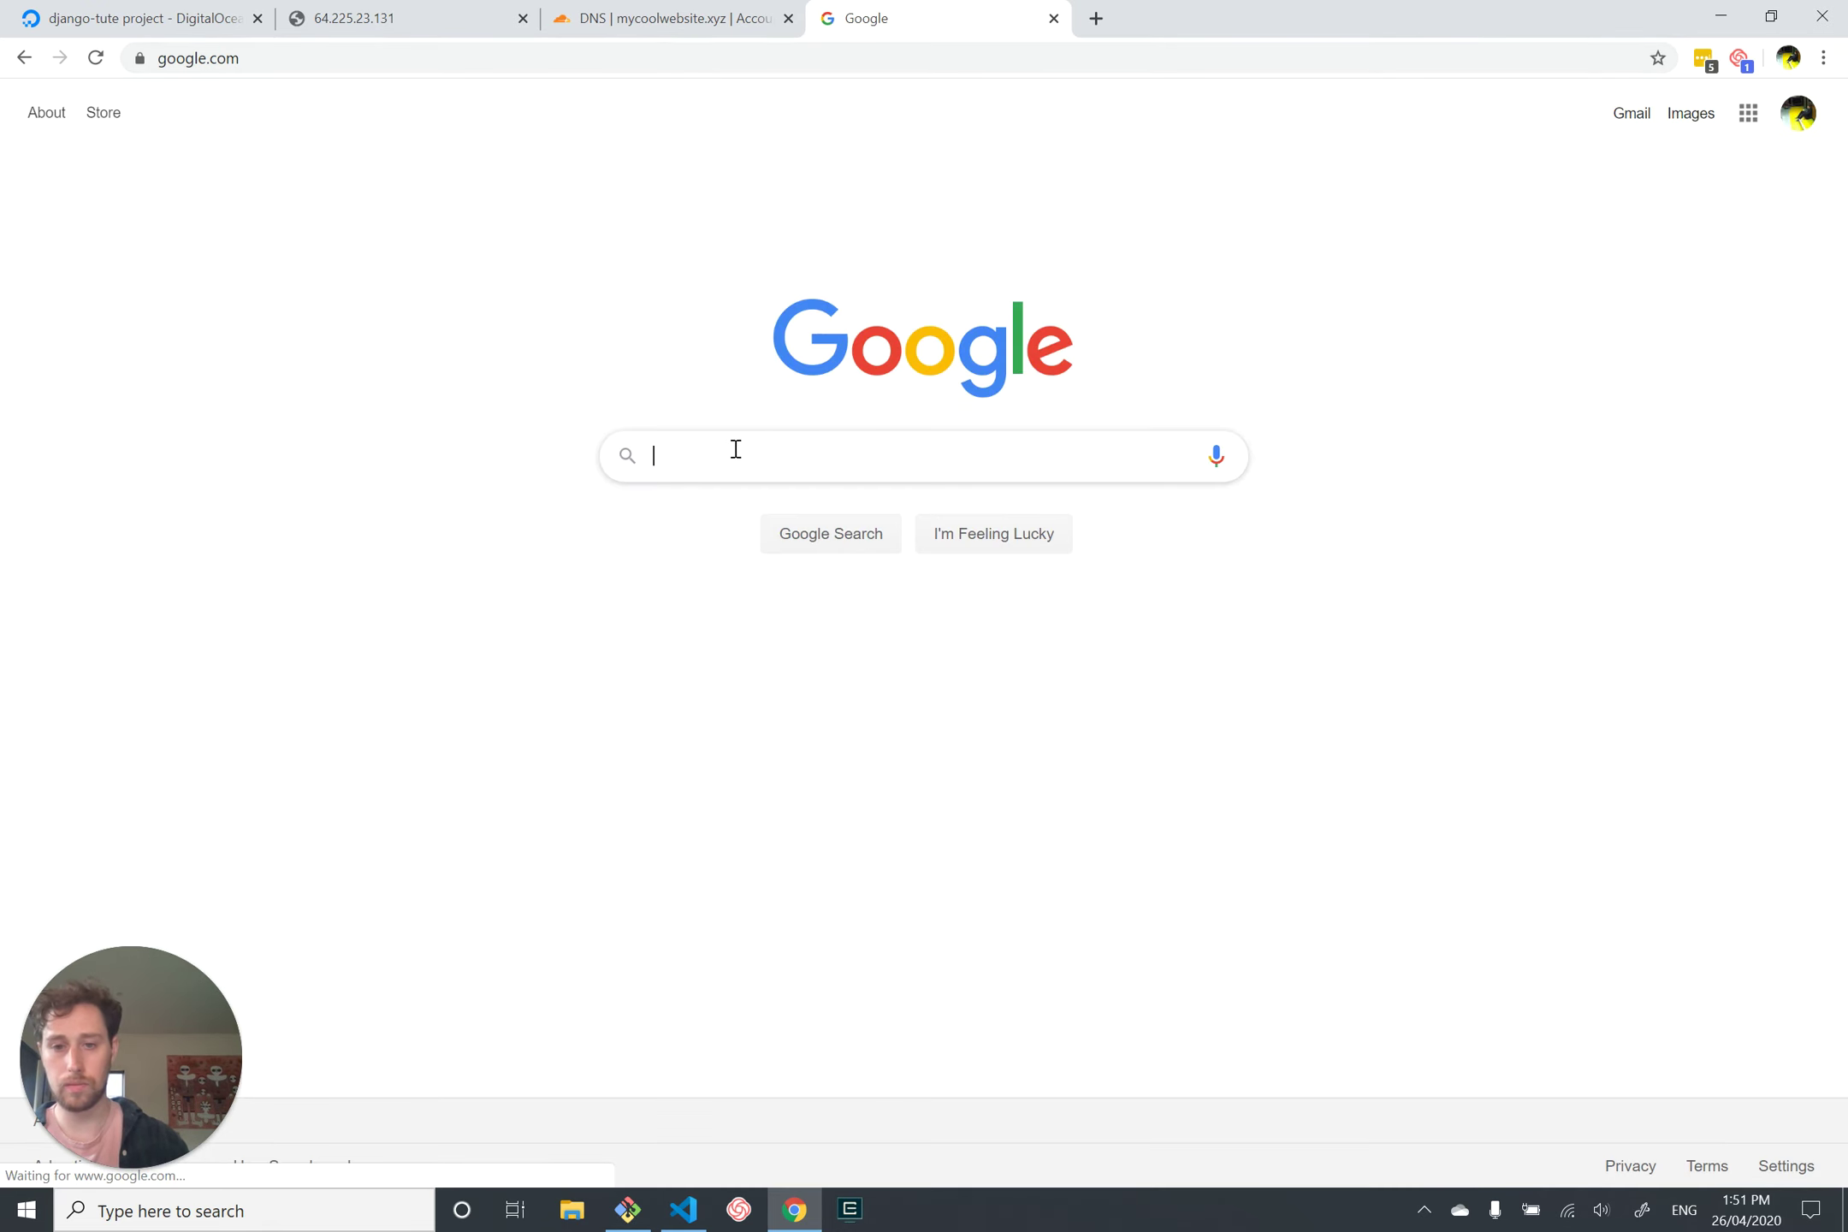
type("translate")
key("Return")
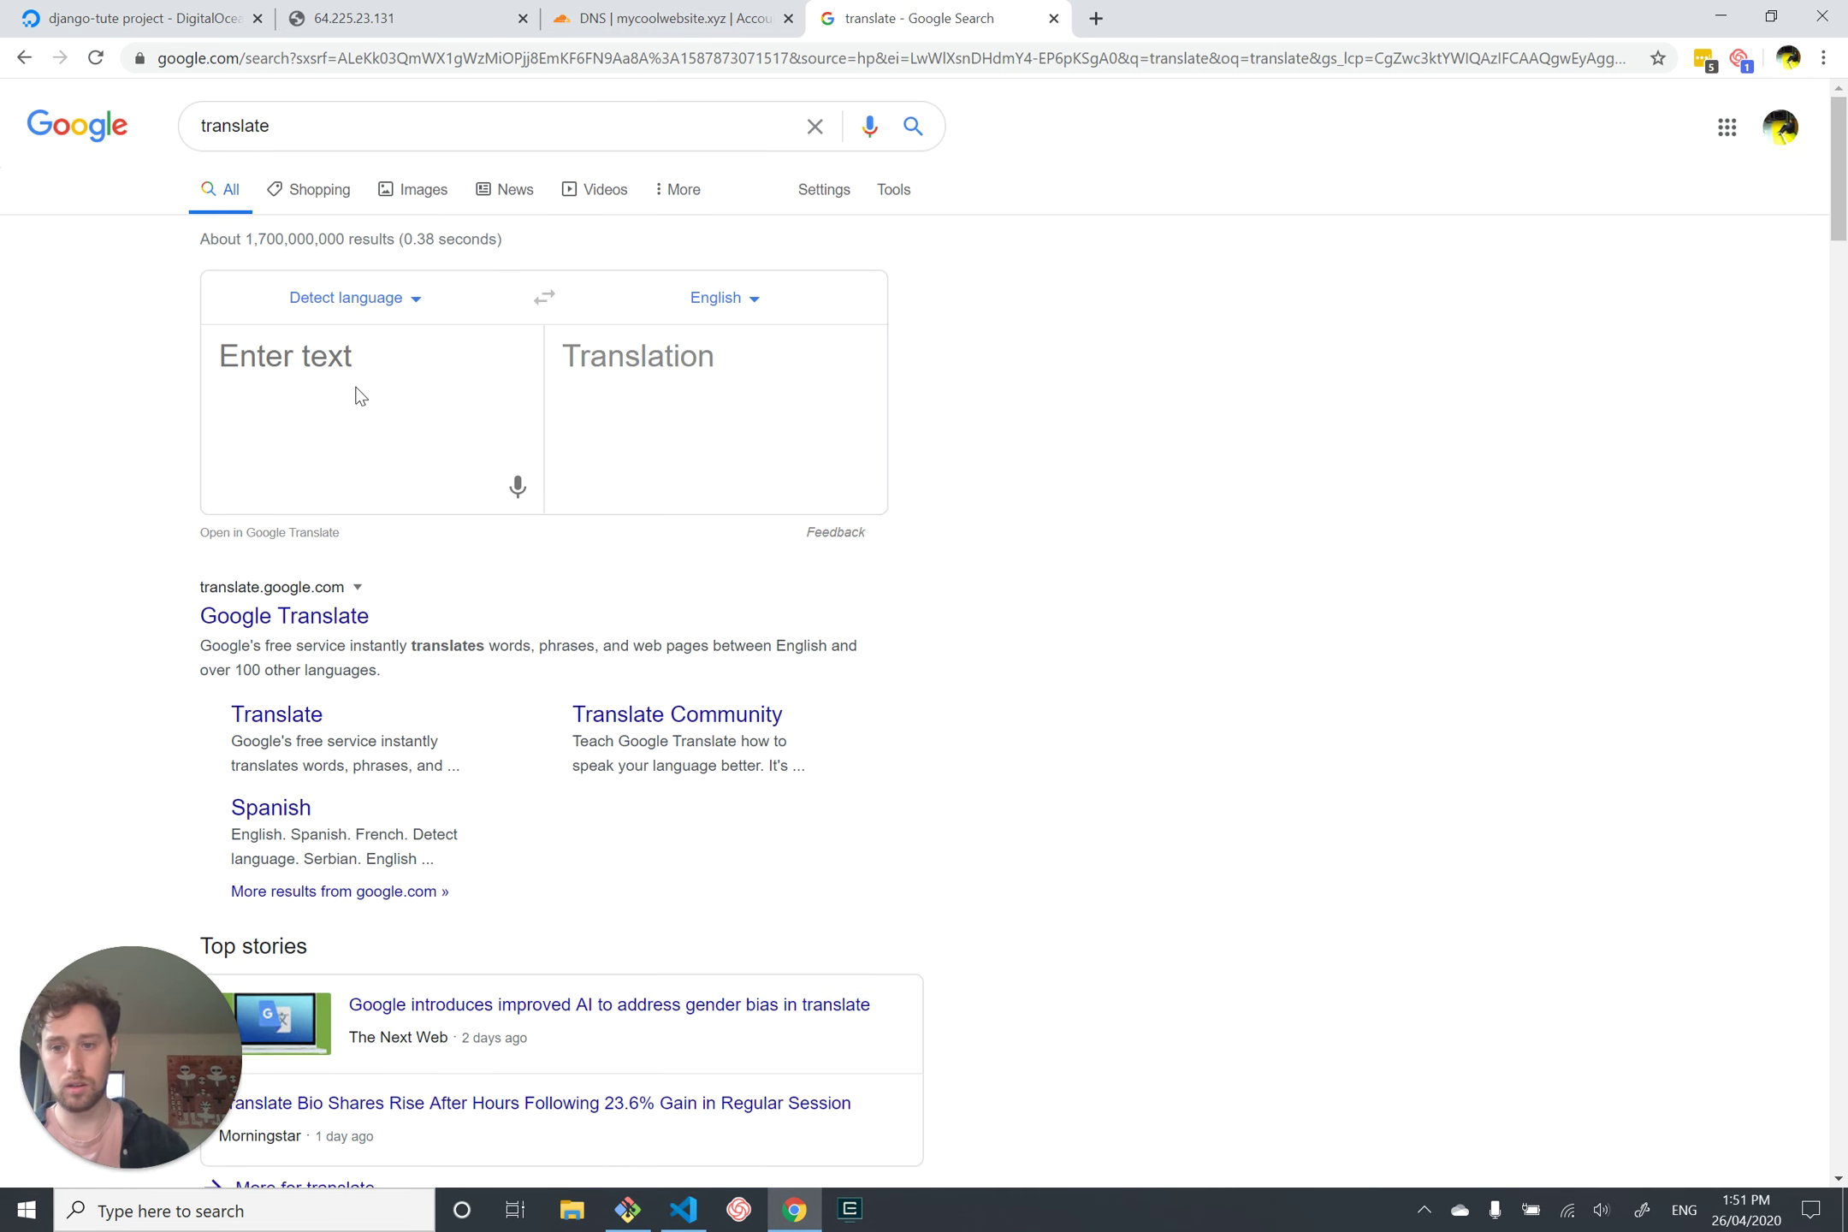
left_click(323, 617)
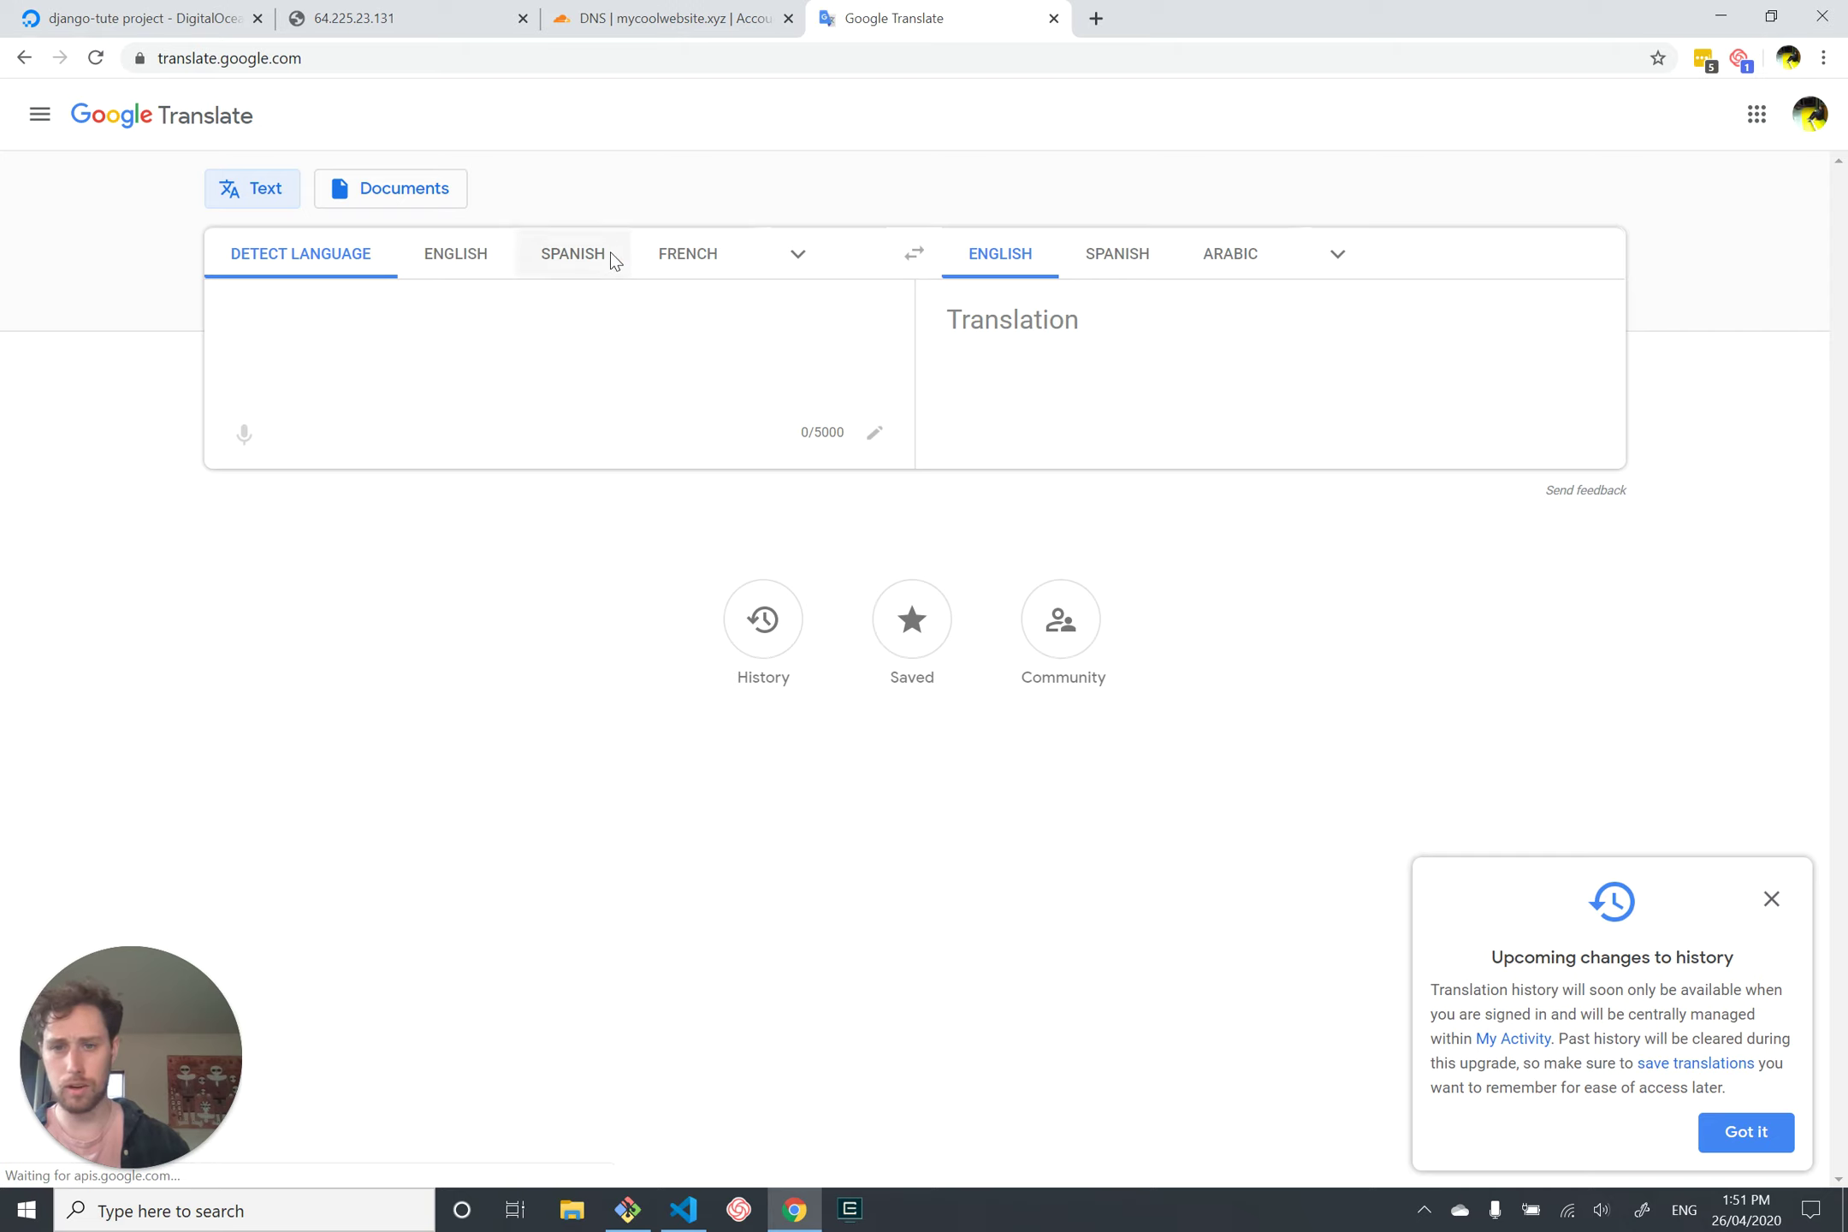
left_click(611, 252)
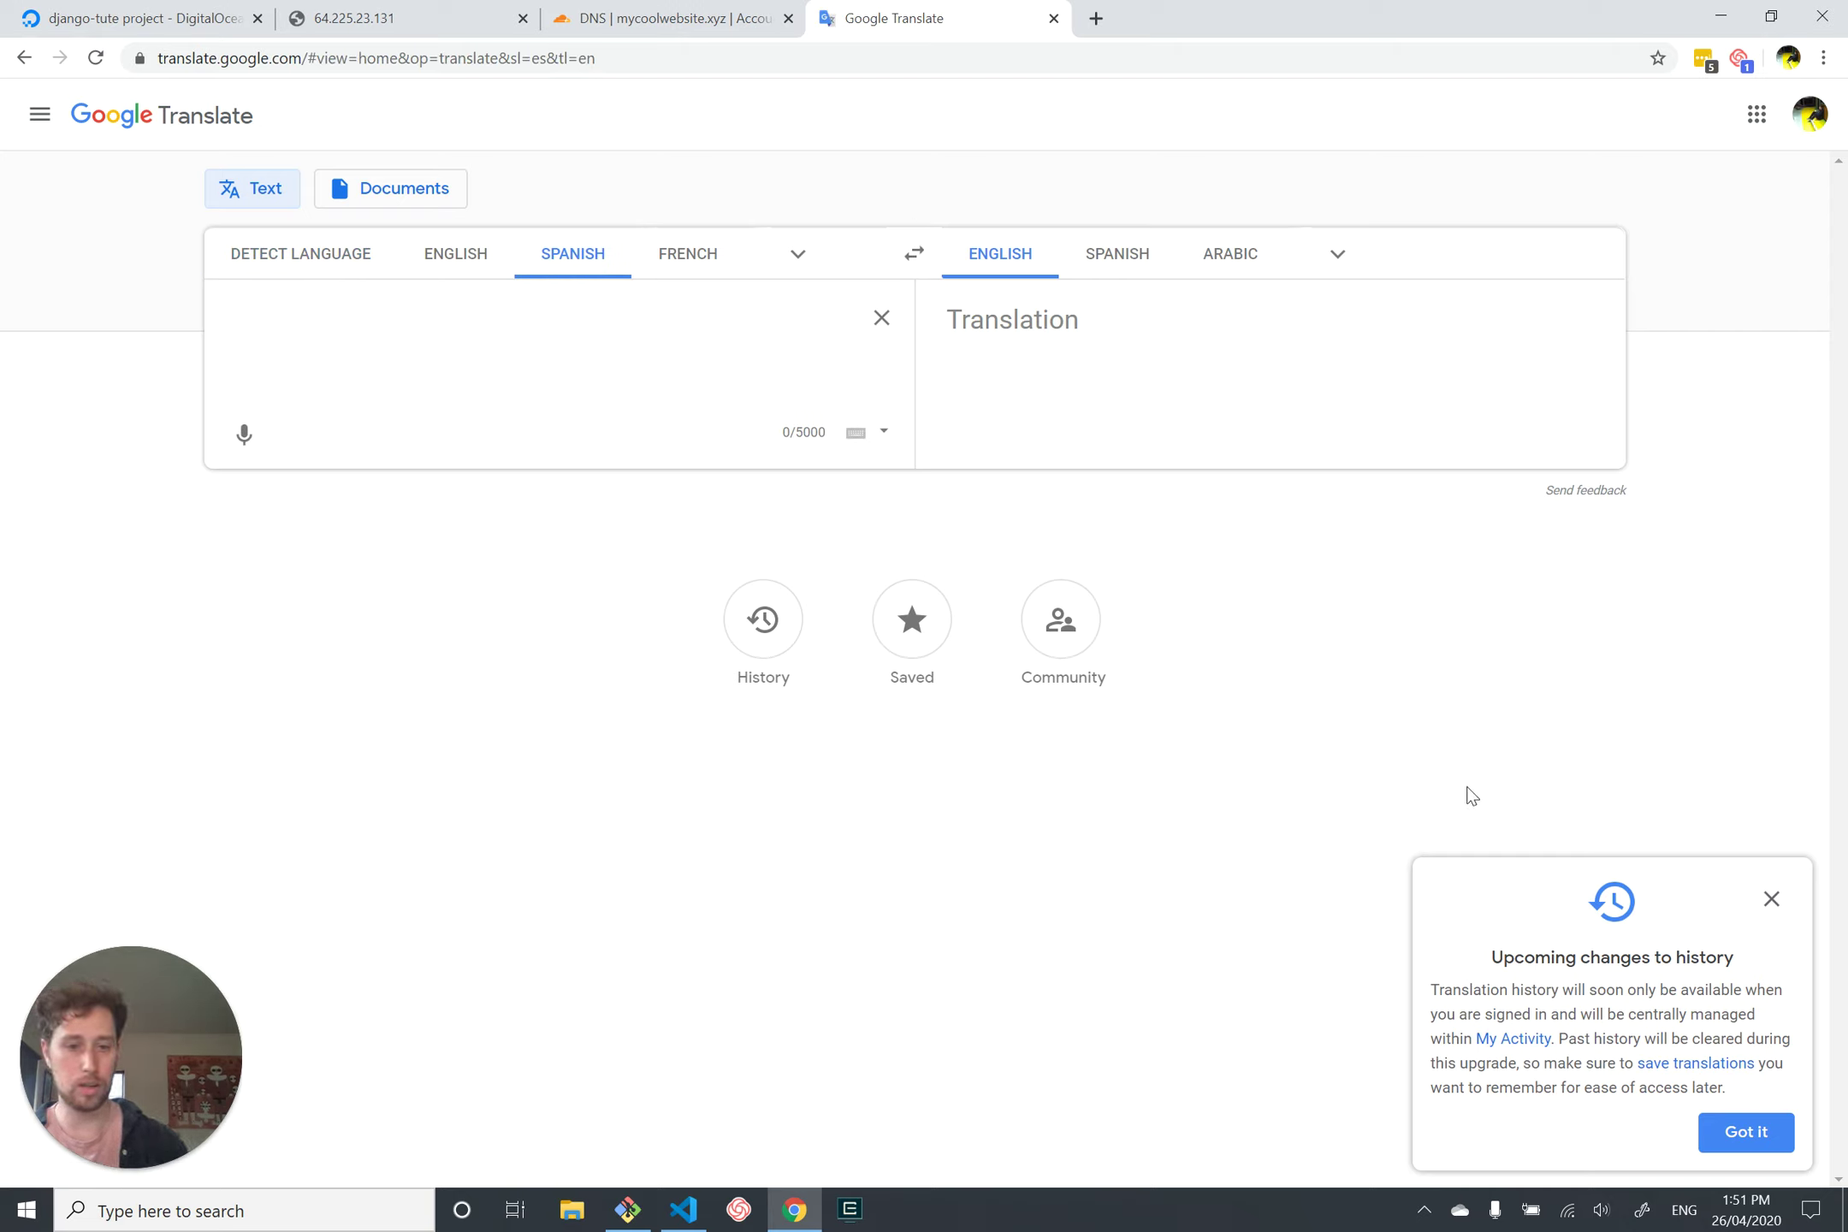
left_click(1772, 899)
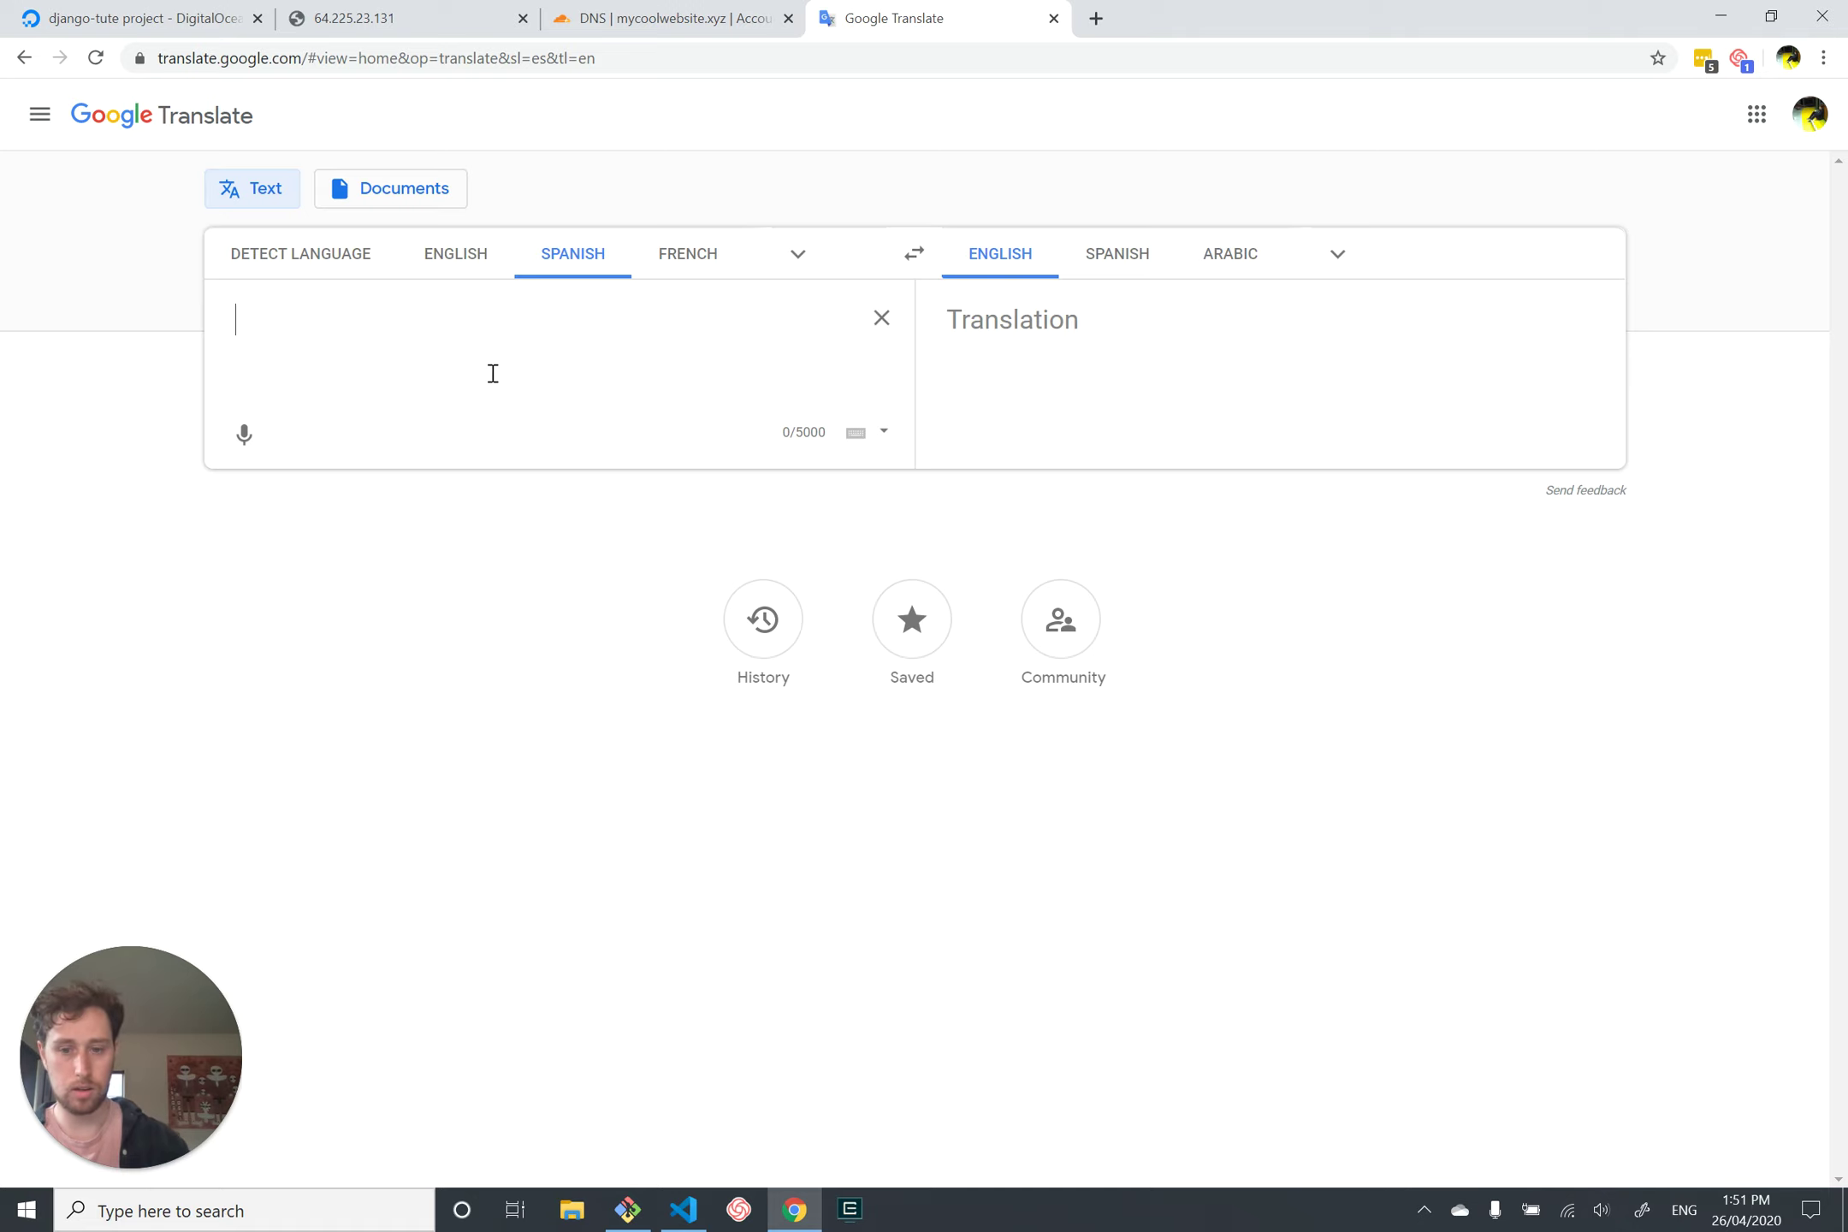
type("https://")
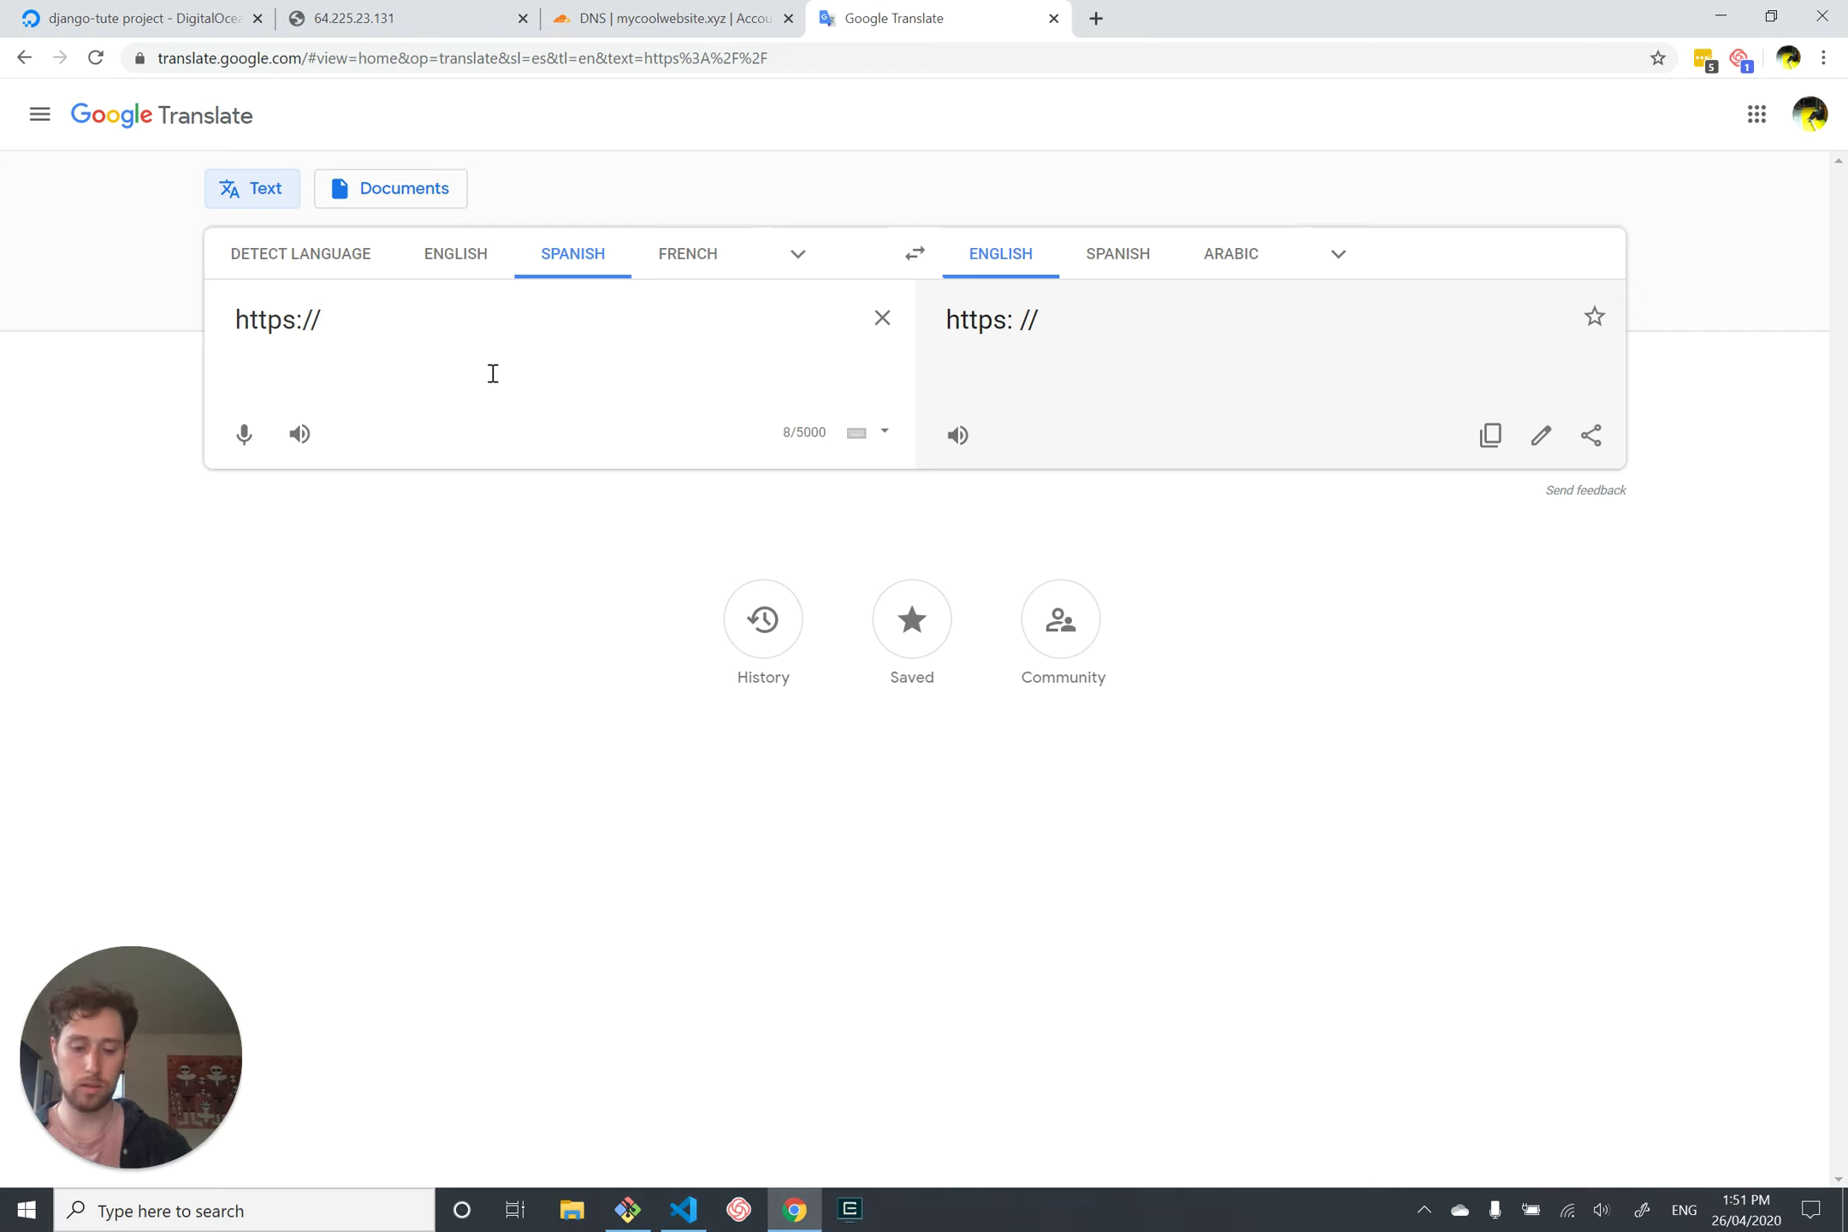
type("mycoolwebsite.com")
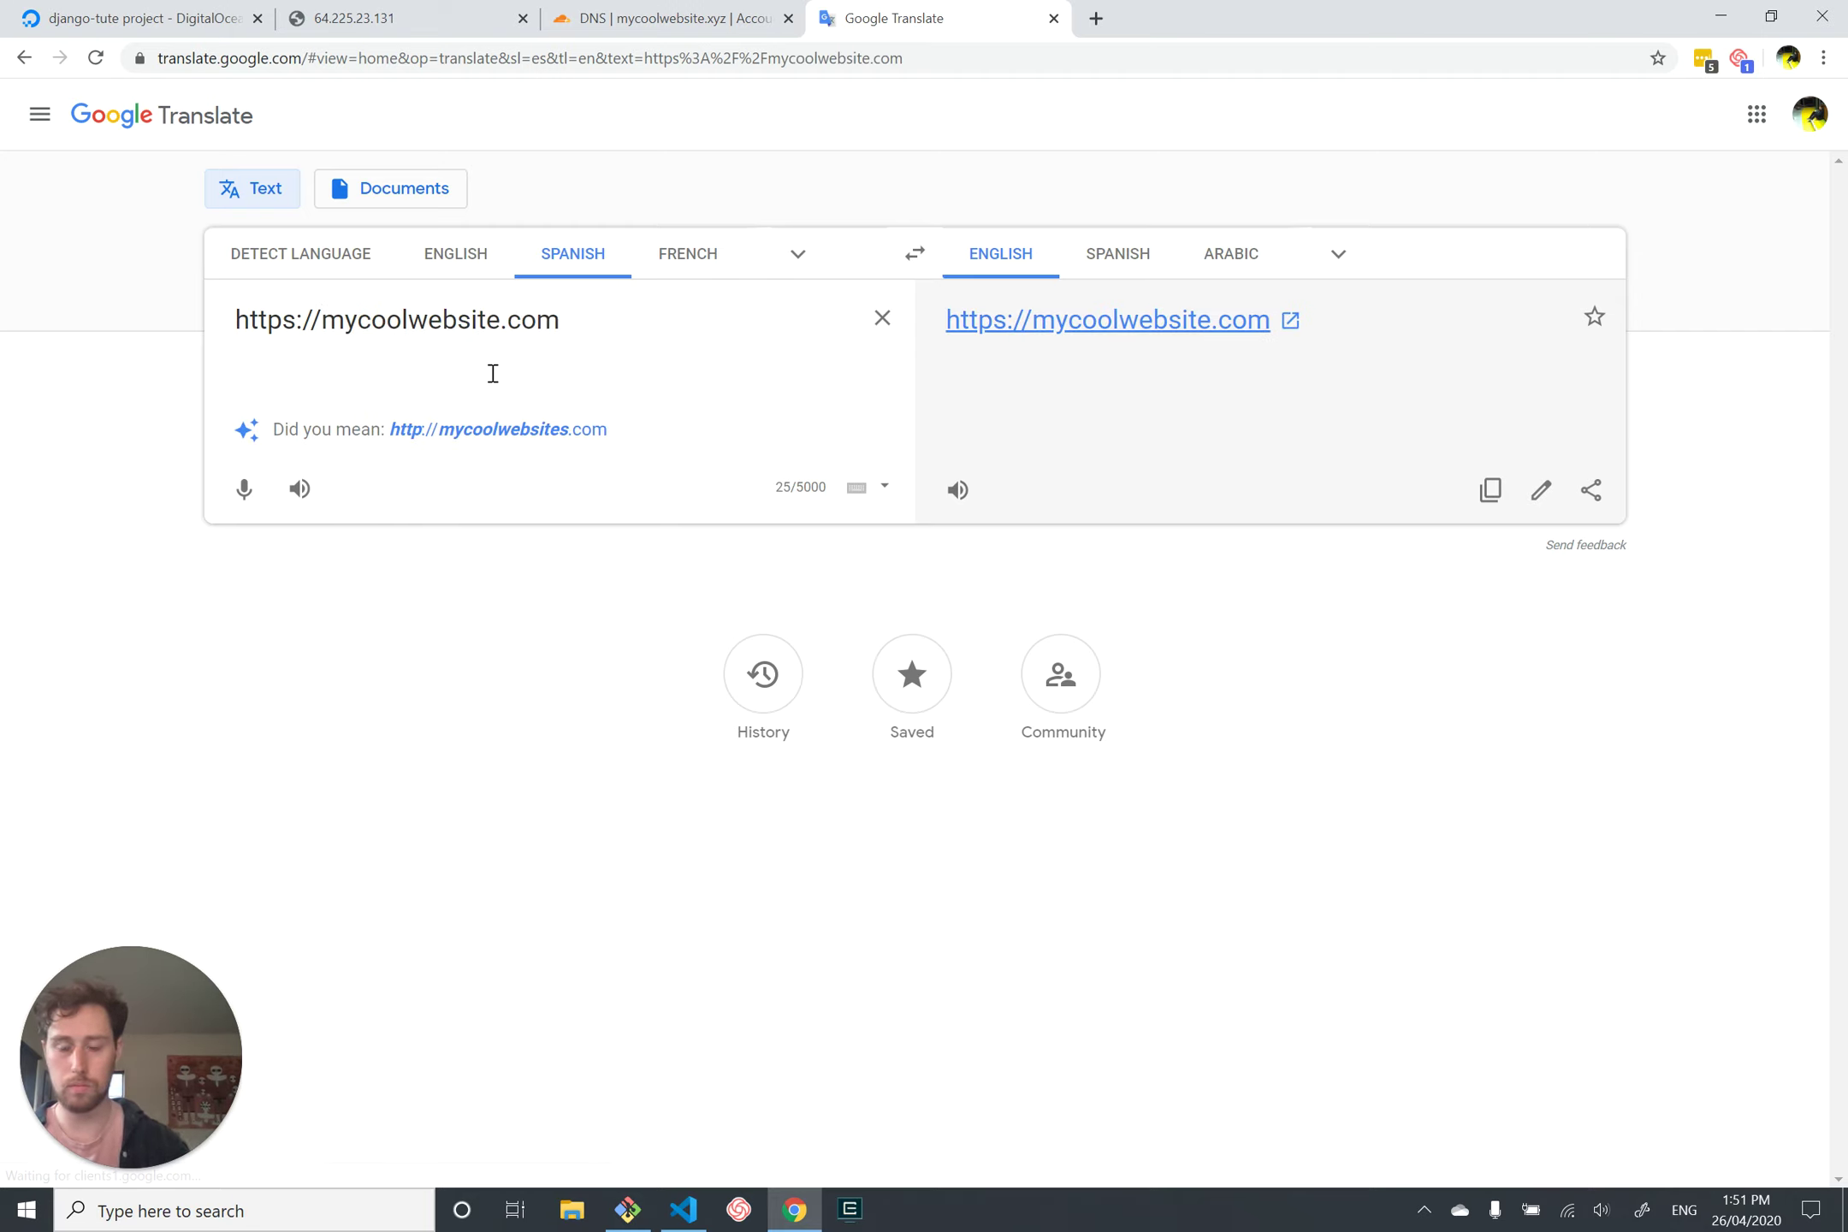
key("BackSpace")
key("BackSpace")
key("BackSpace")
type("xz")
key("BackSpace")
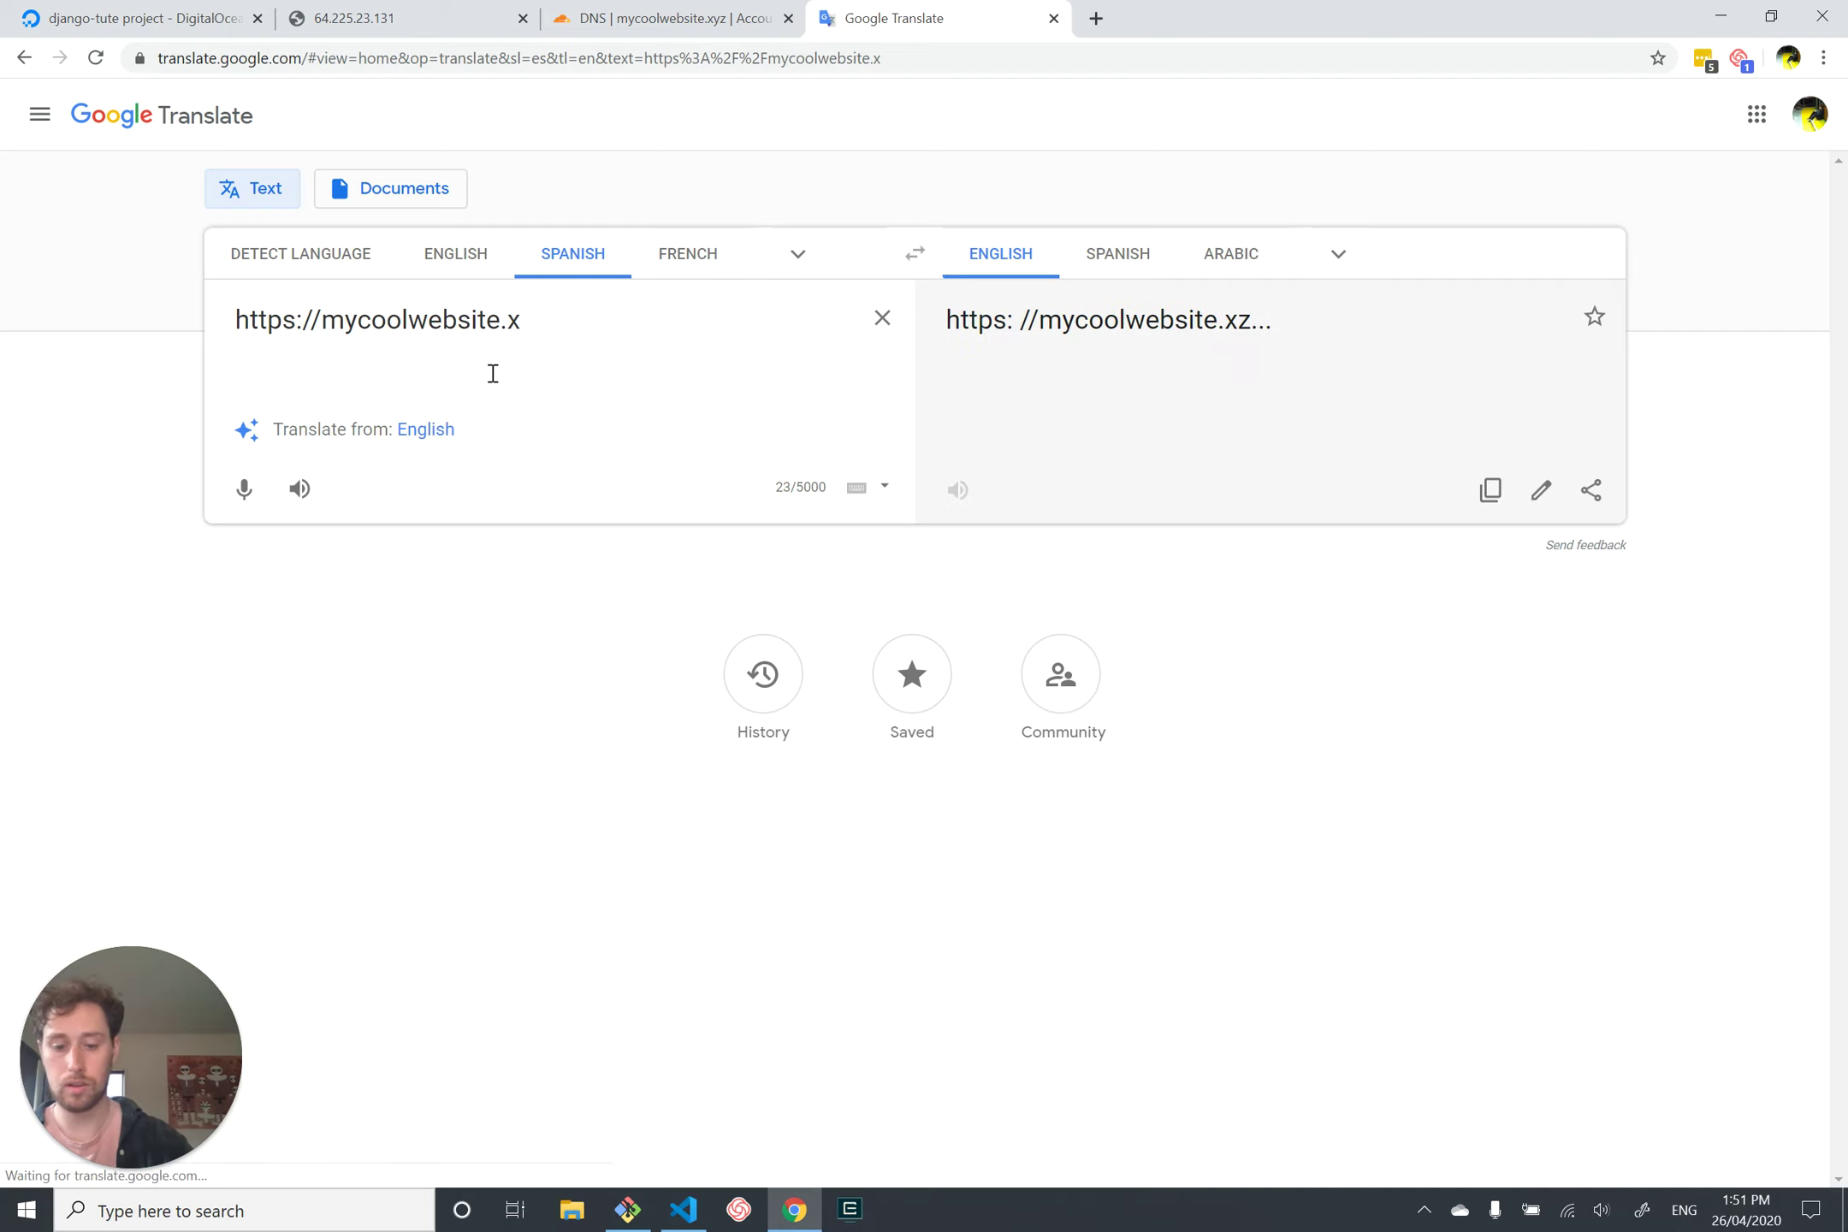
type("yz")
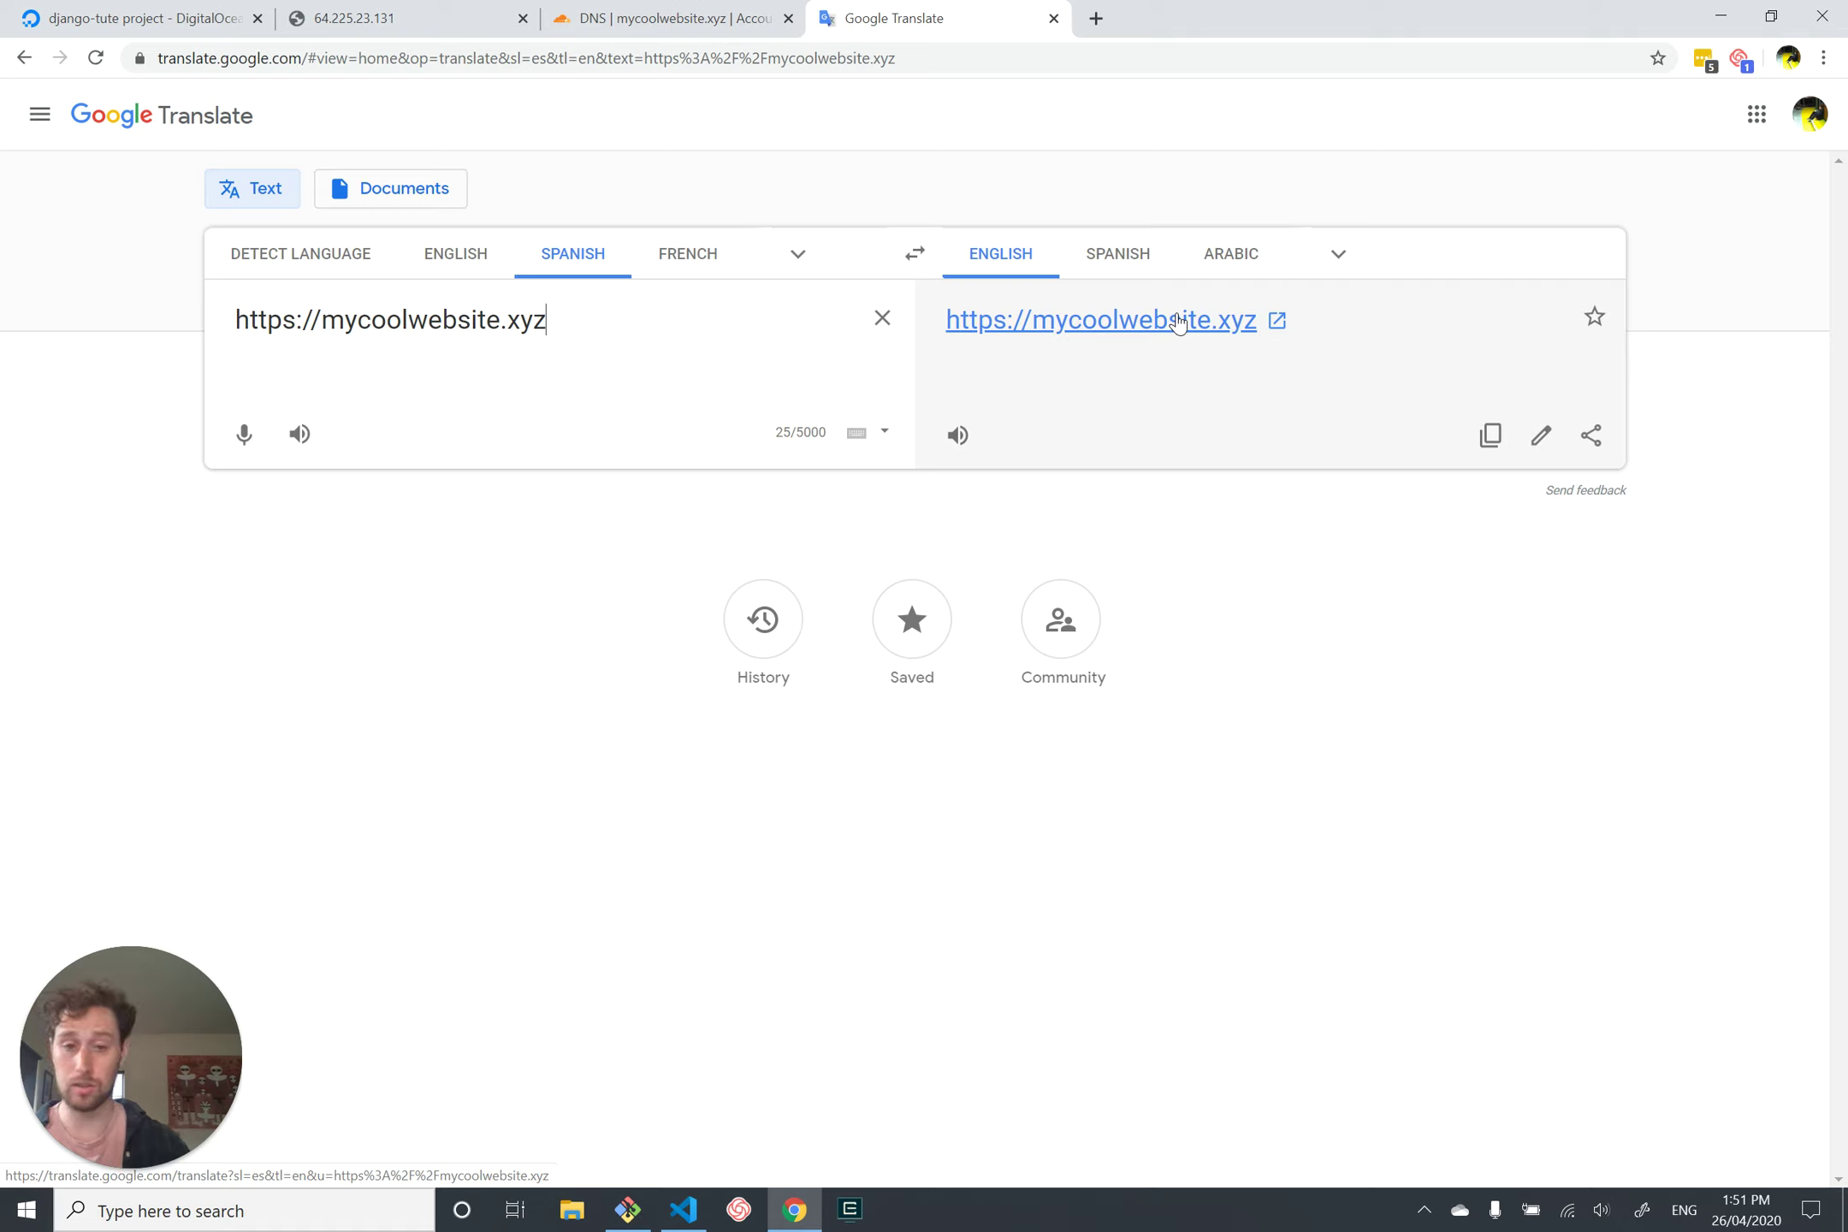
Step: Open the translated mycoolwebsite.xyz link and inspect the Bad Request (400) heading
left_click(1179, 321)
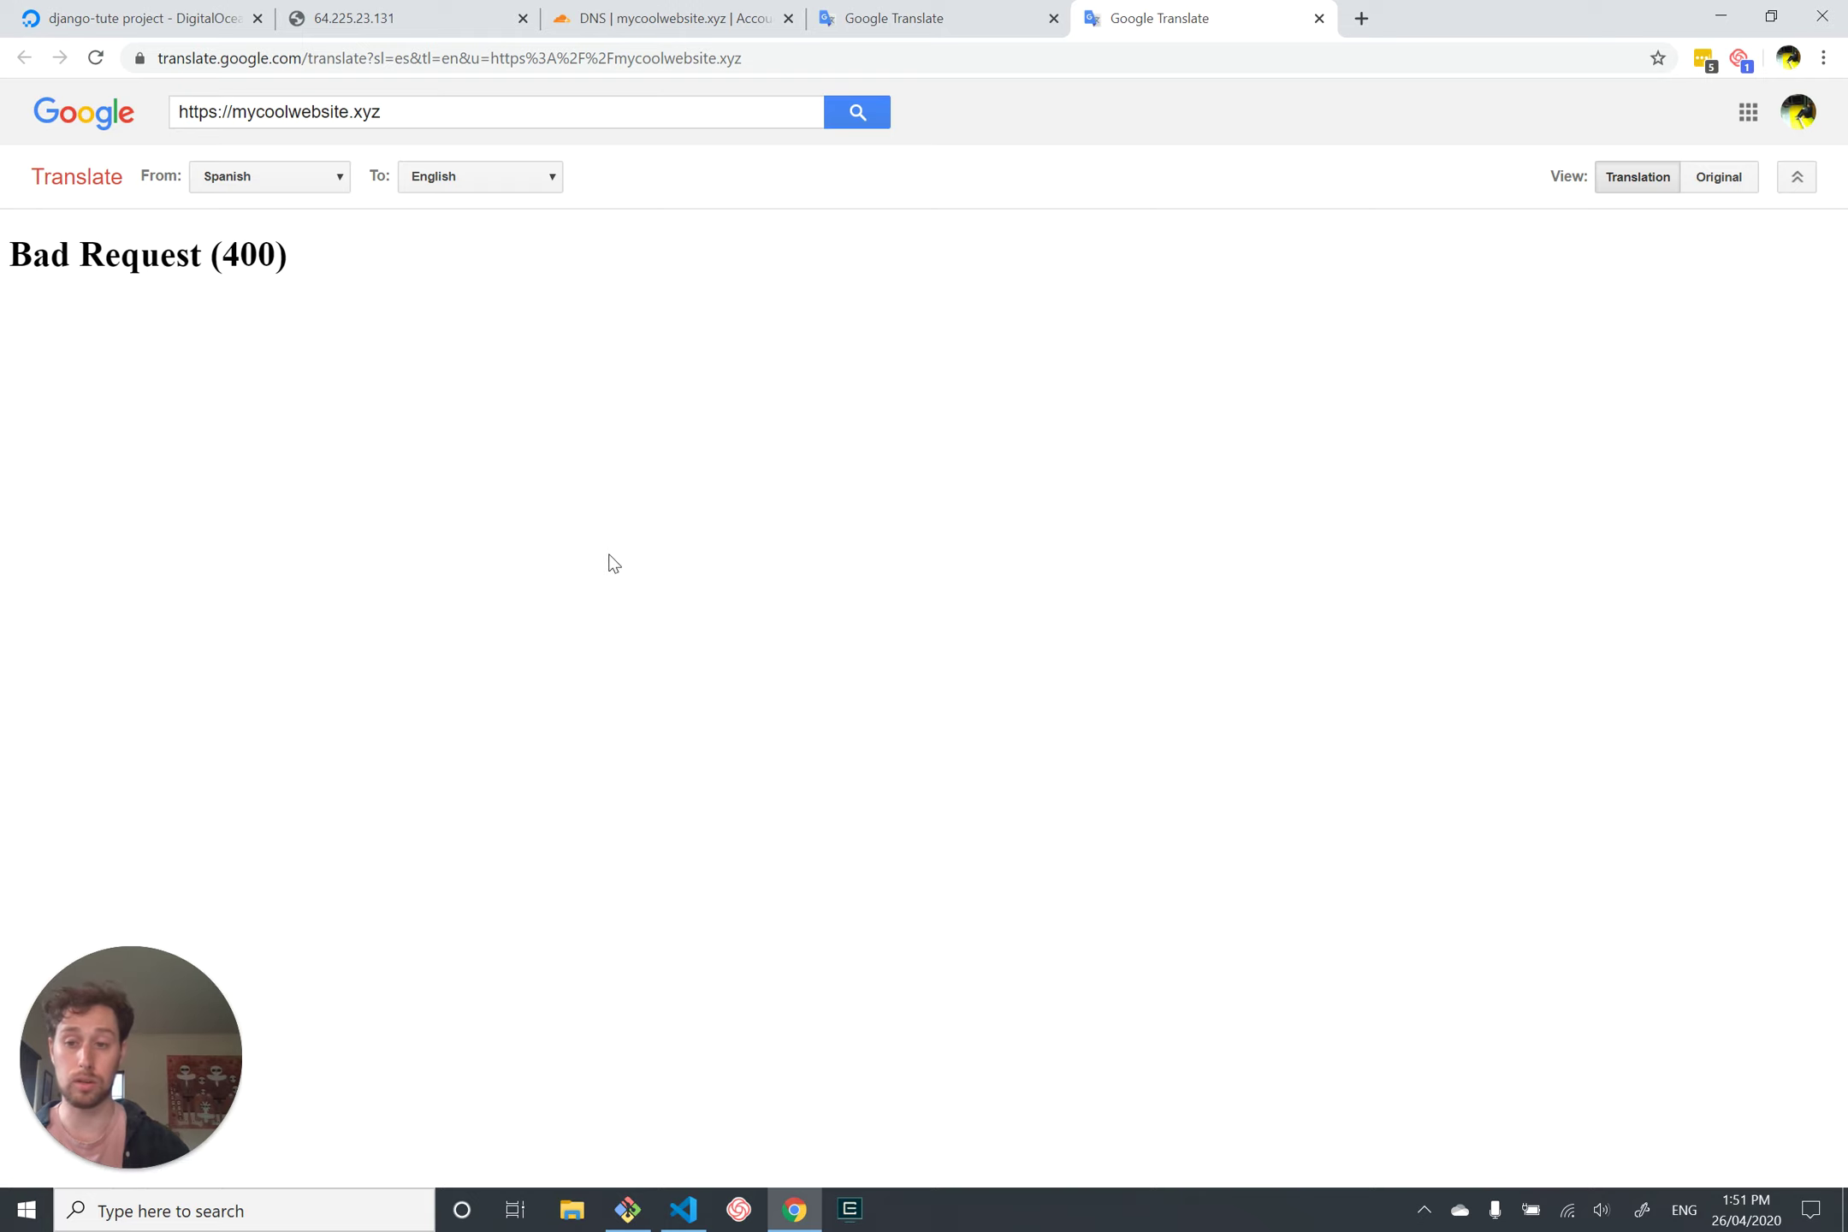
triple_click(134, 254)
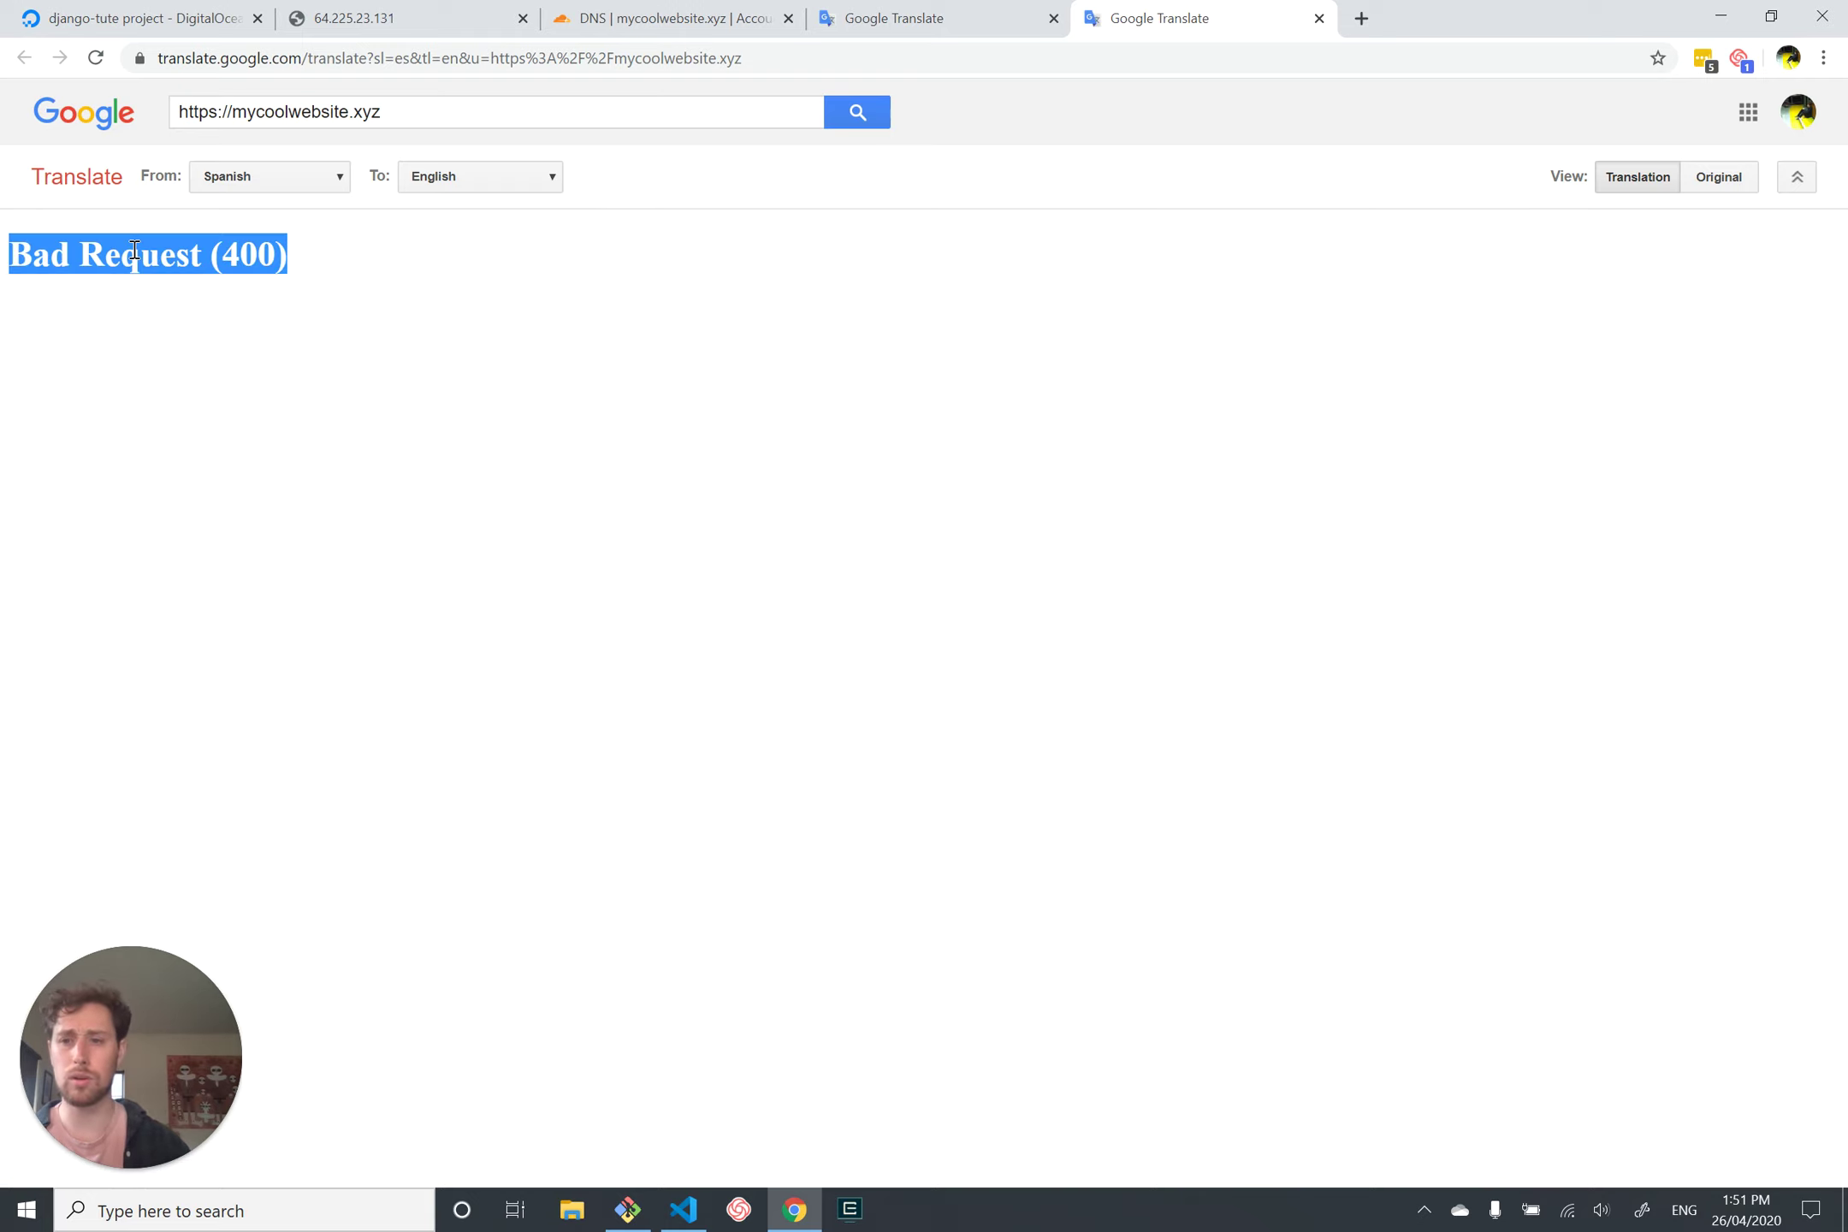
left_click(206, 599)
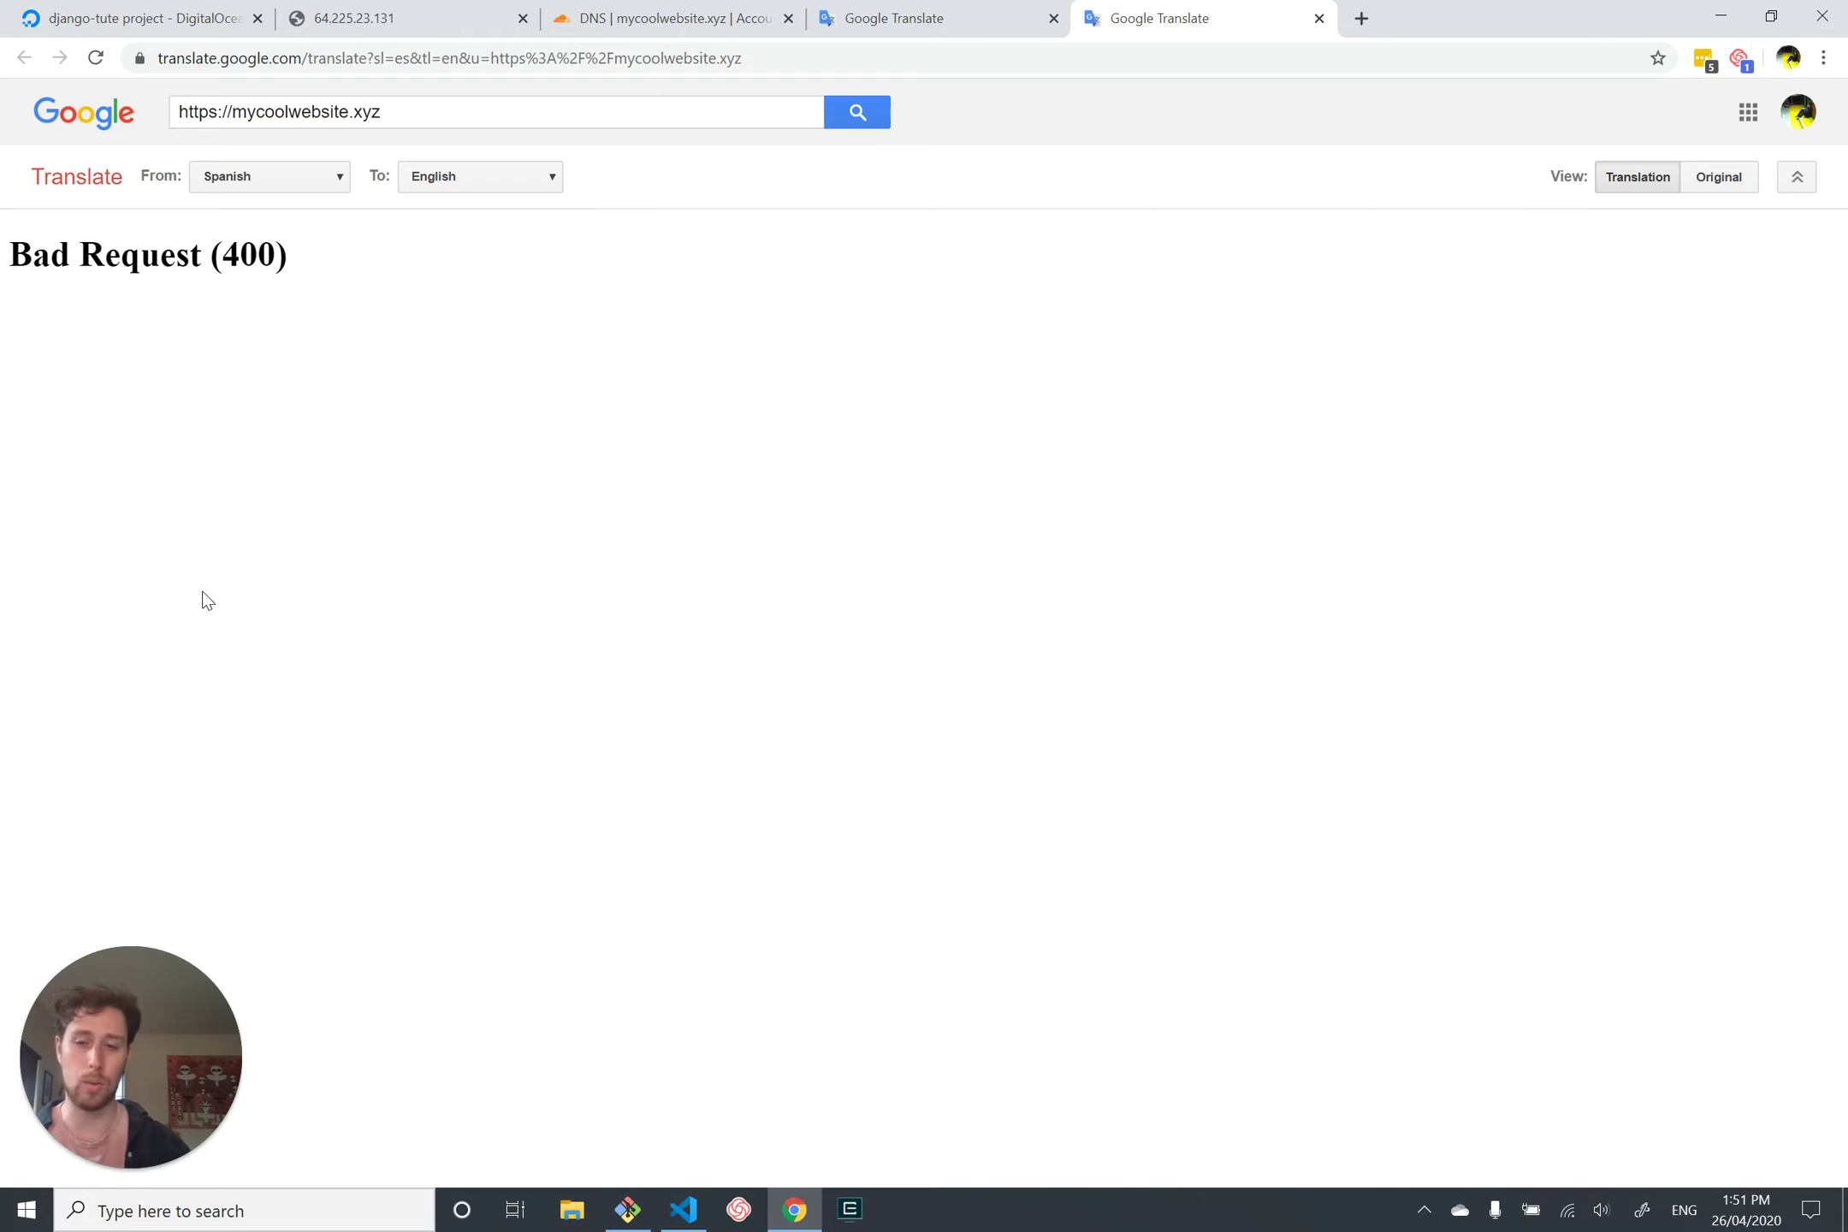
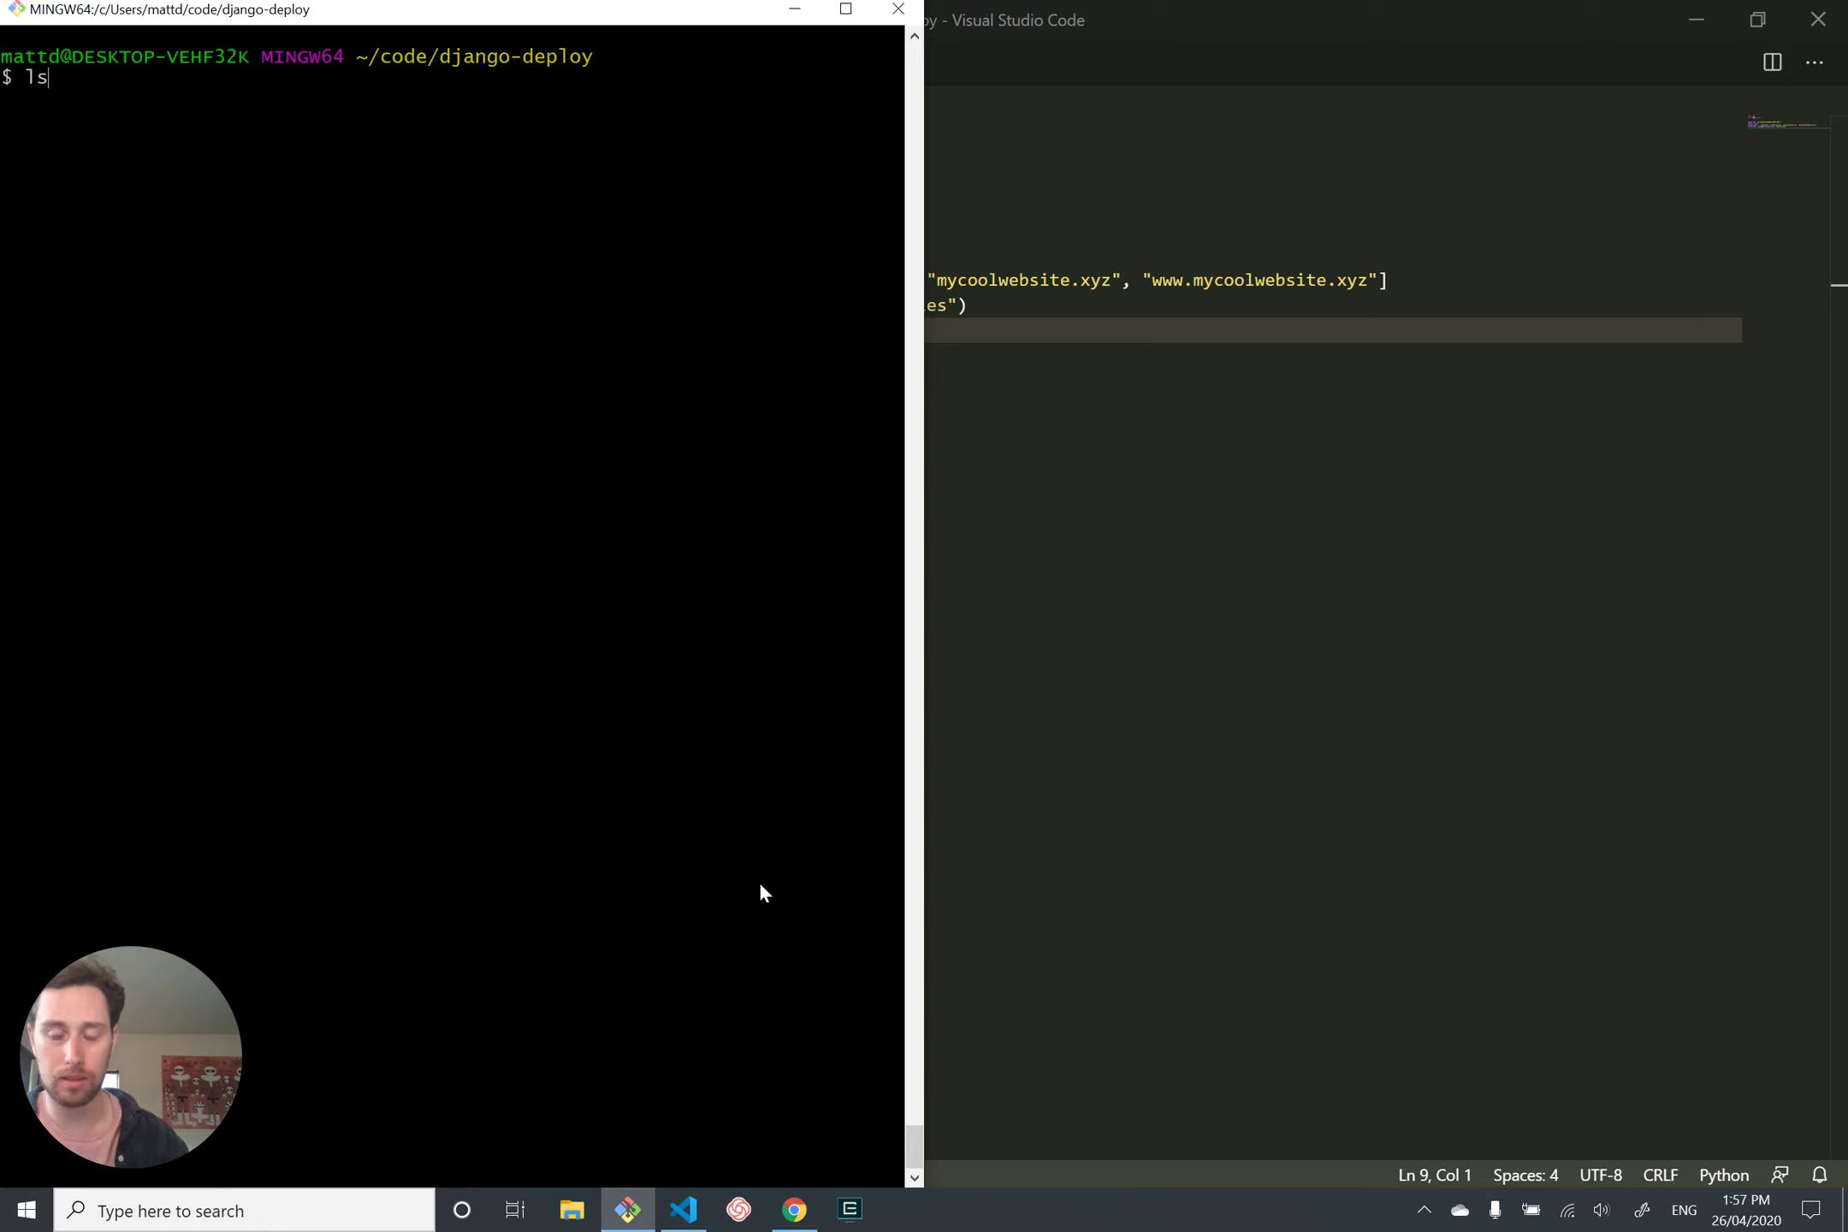
Step: Run ./scripts/deploy.sh to reinstall the Django project on the server and restart Gunicorn
type("./scripts/deploy.sh")
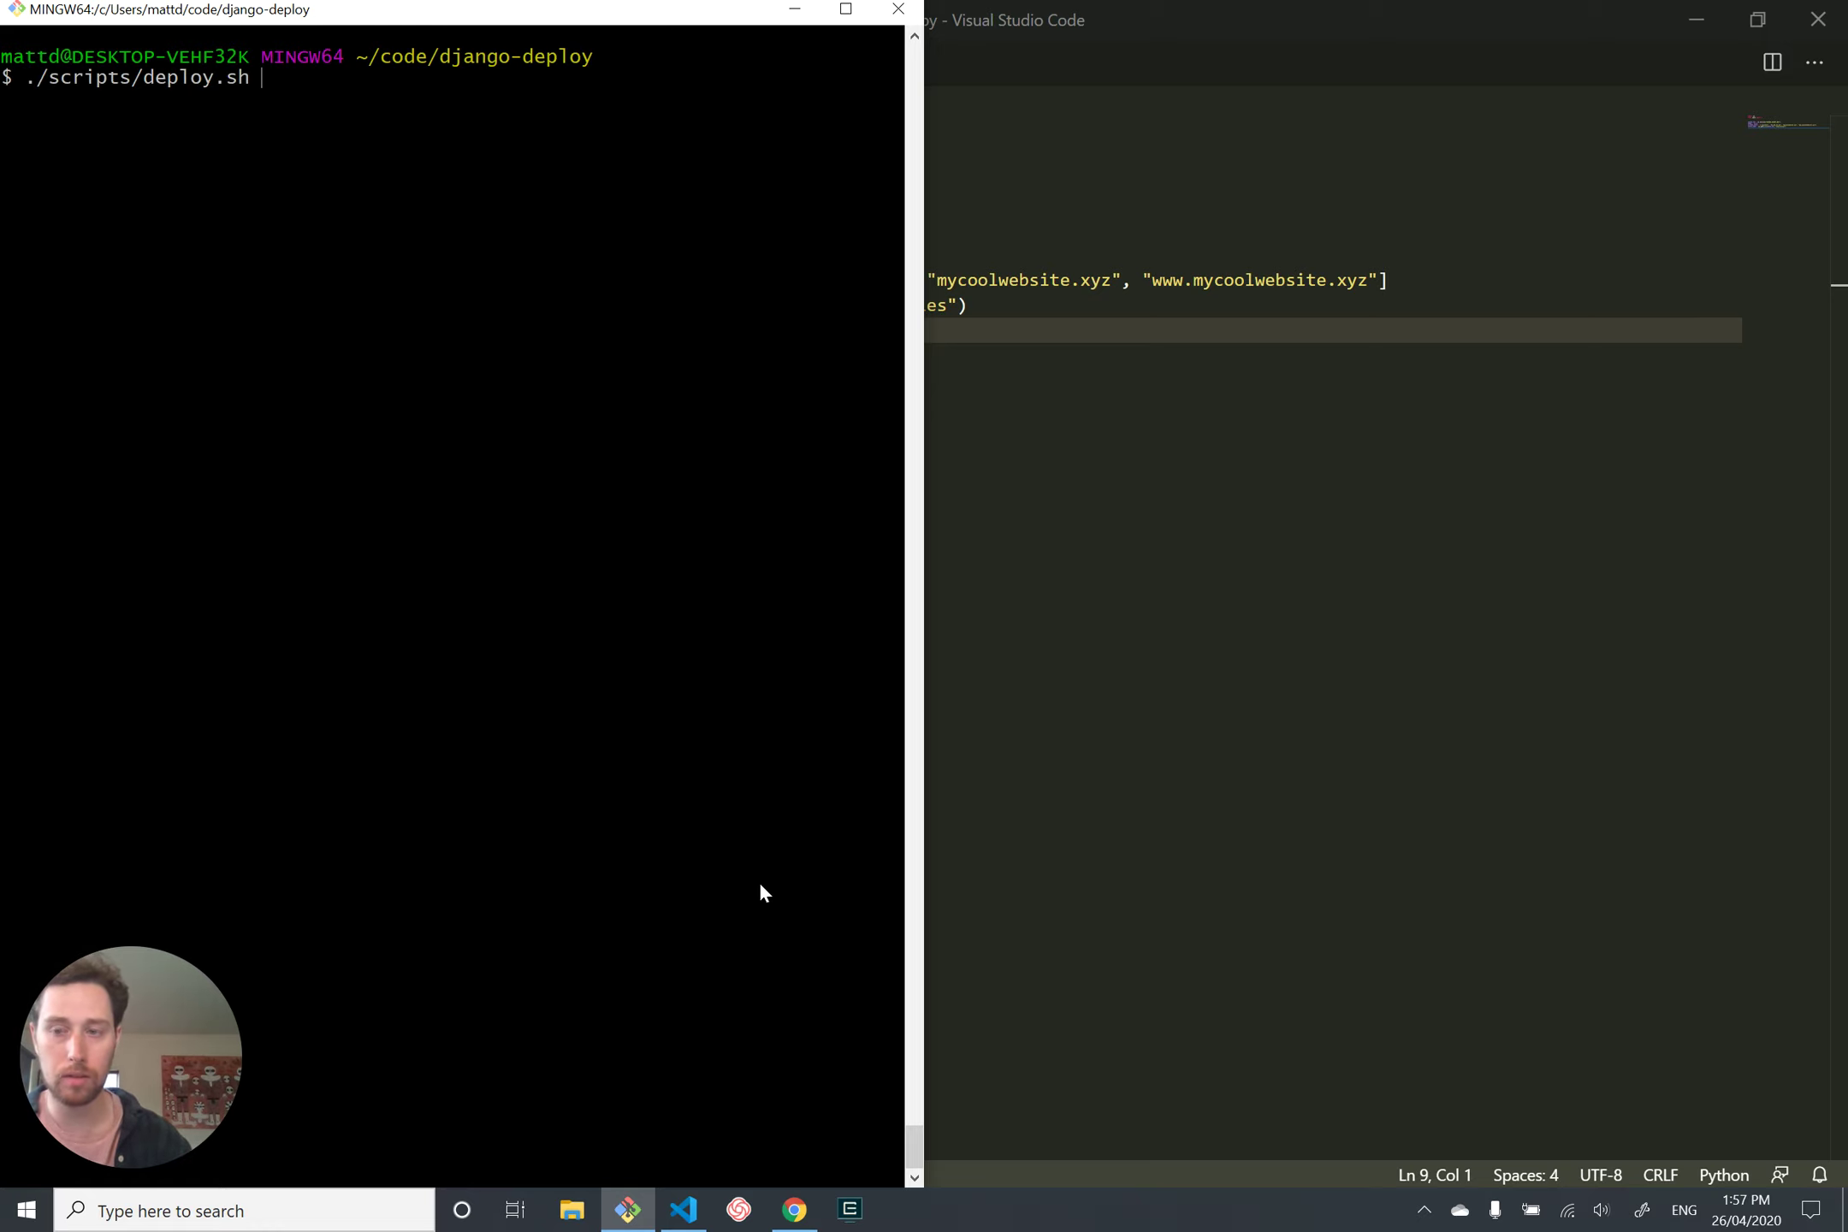
key("Return")
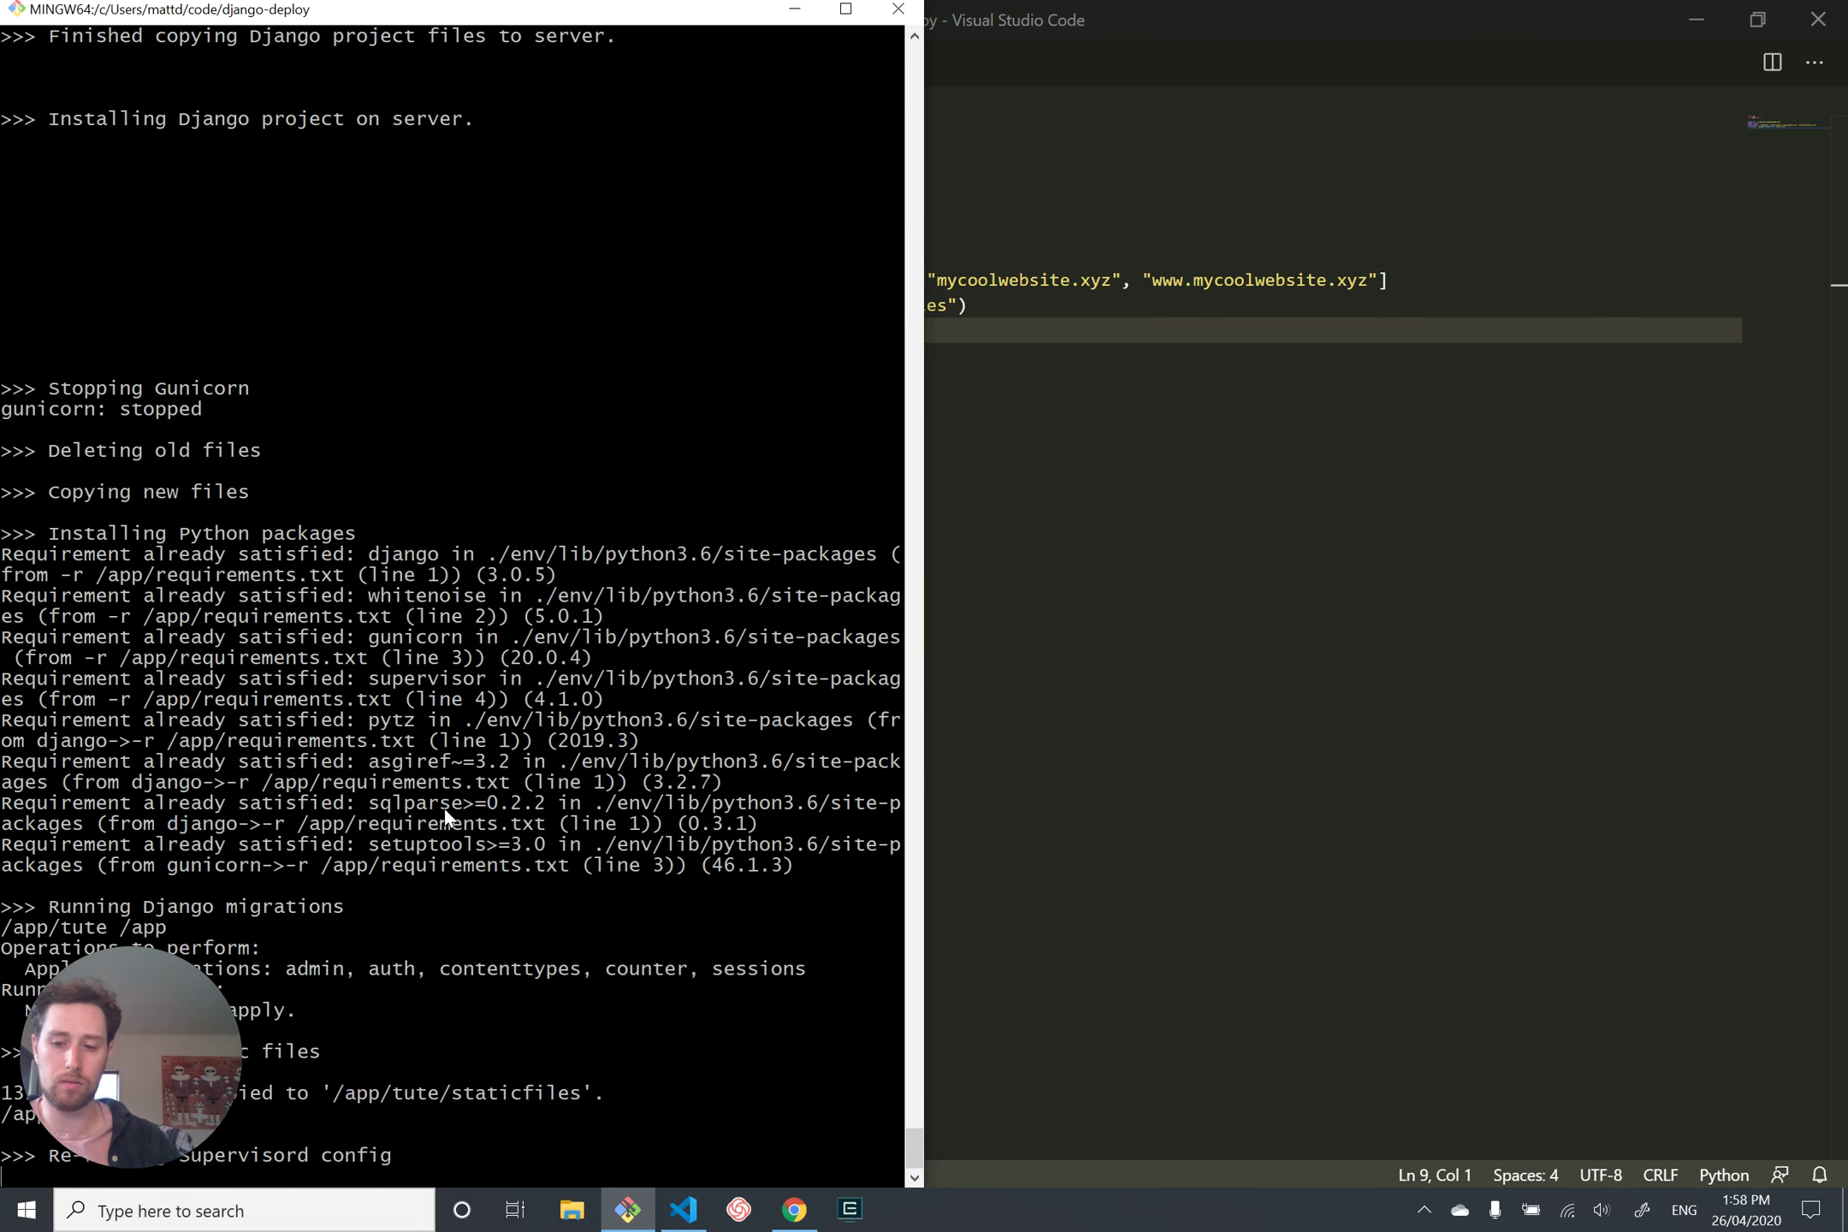
key("Return")
key("Return")
key("Return")
key("Return")
key("Return")
key("Return")
key("Return")
key("Return")
key("Return")
key("Return")
key("Return")
key("Return")
key("Return")
key("Return")
key("Return")
key("Return")
key("Return")
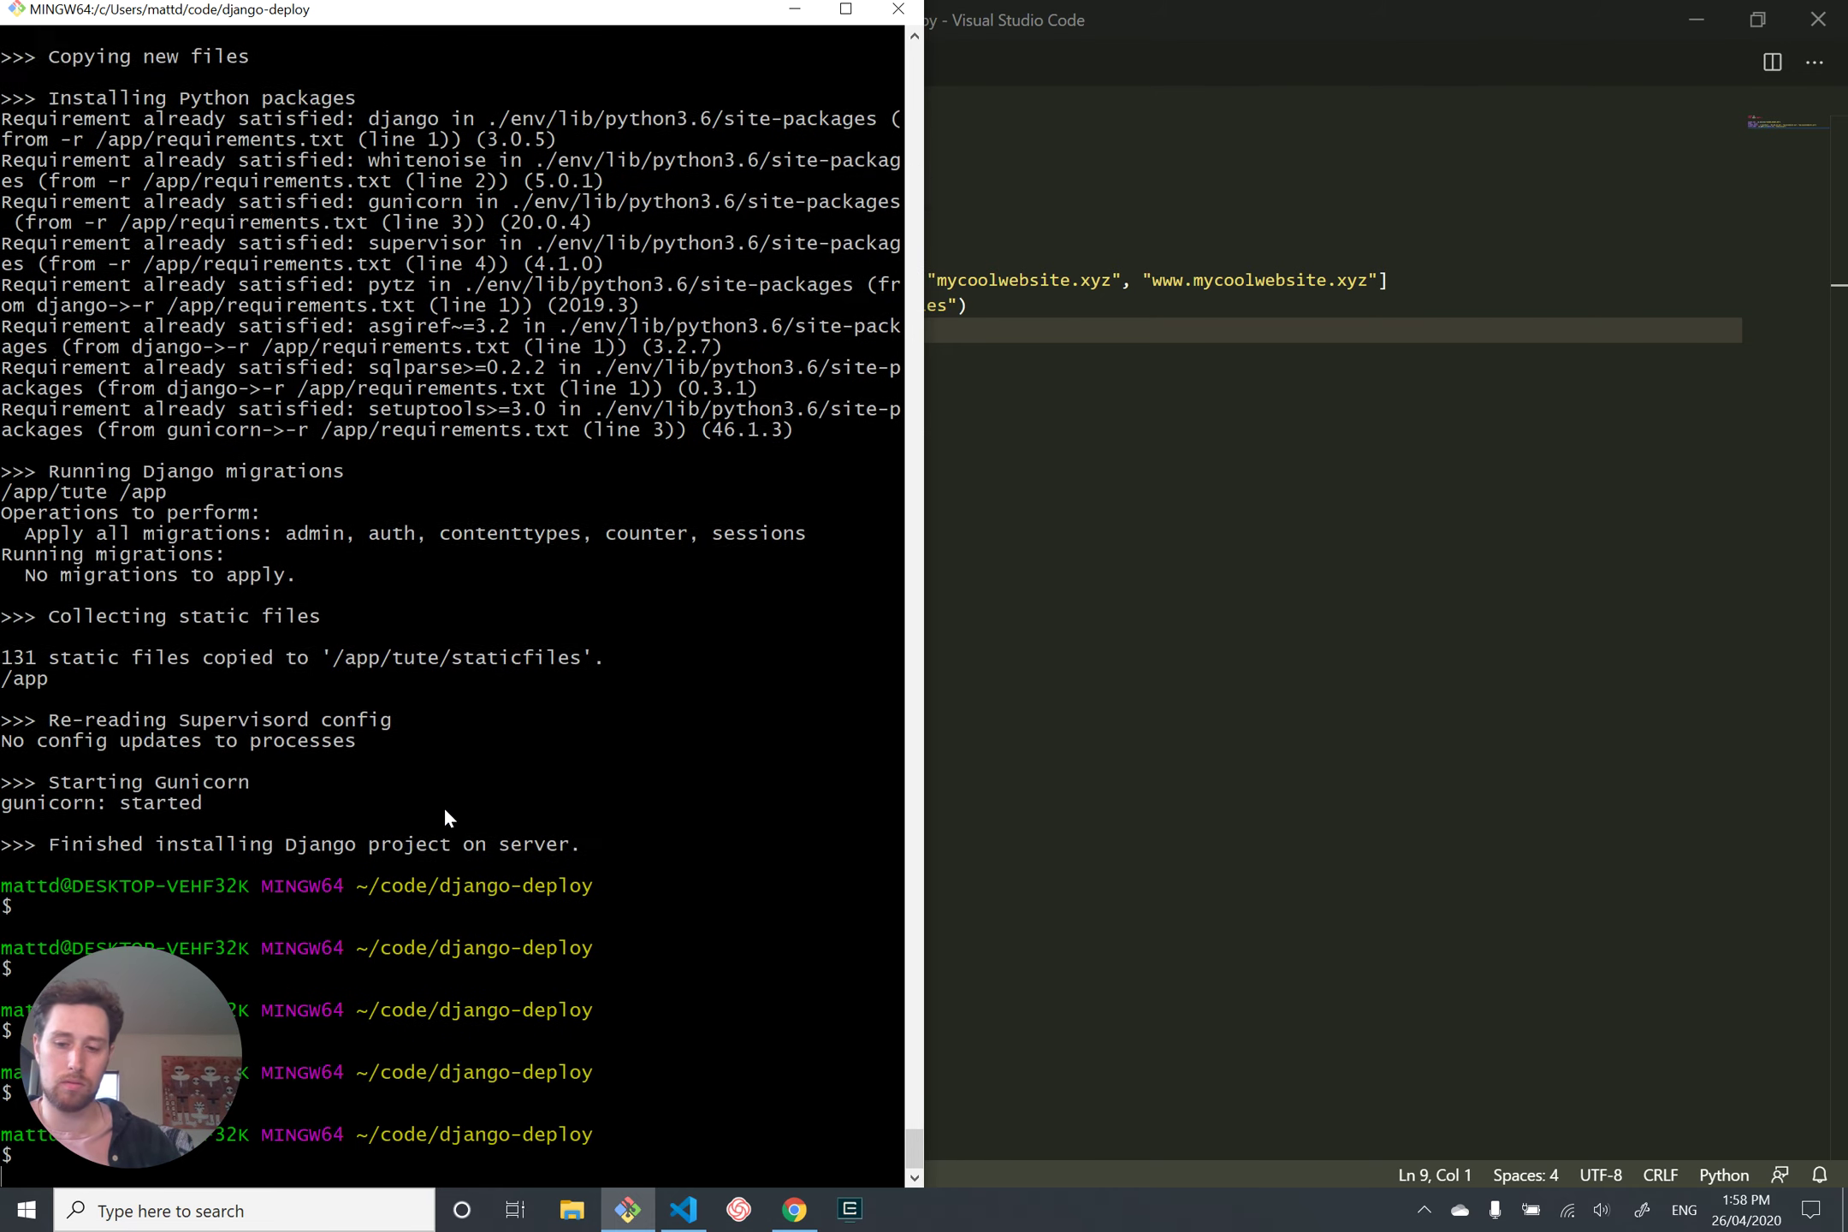
scroll(79, 653, "up", 7)
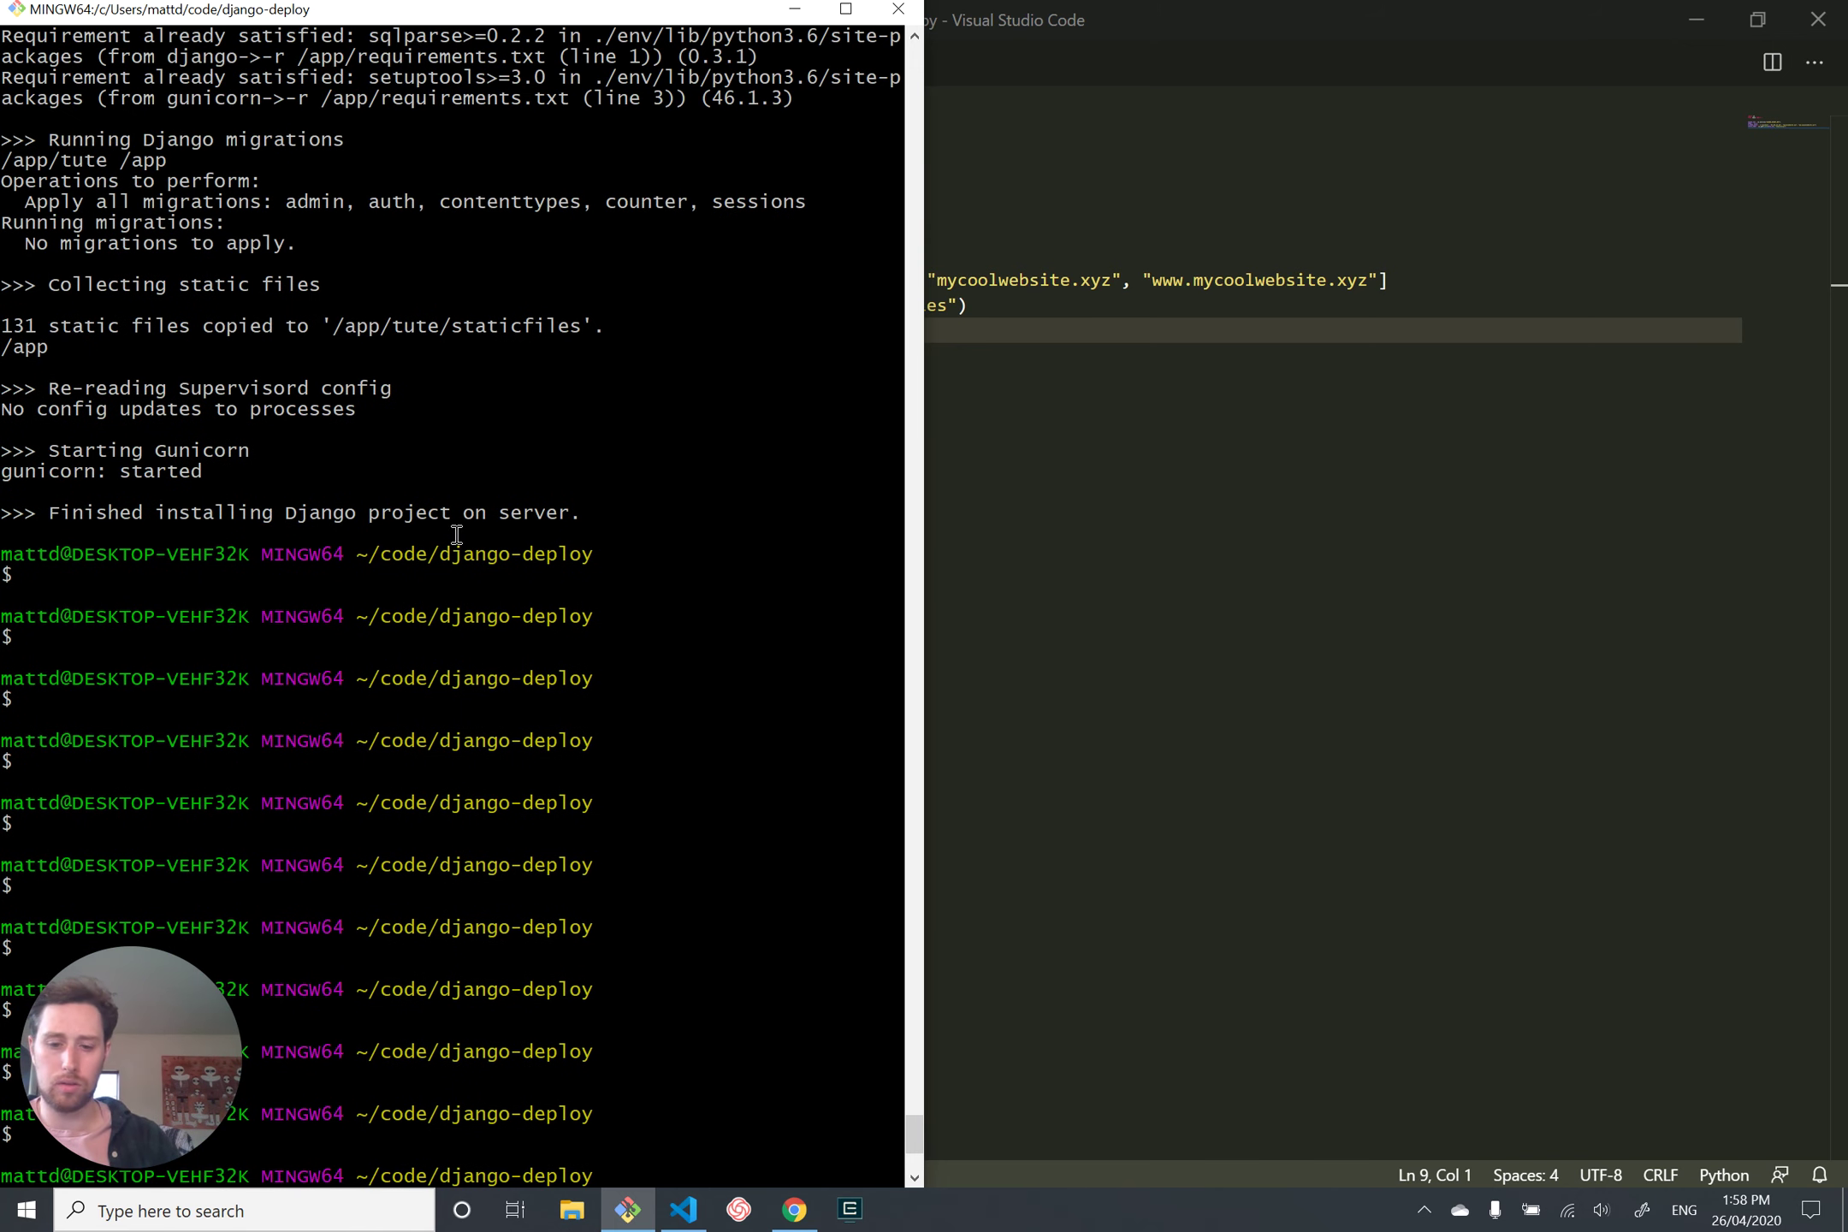
Step: Reload the site in Chrome several times to see the newly deployed Hello World page
left_click(795, 1209)
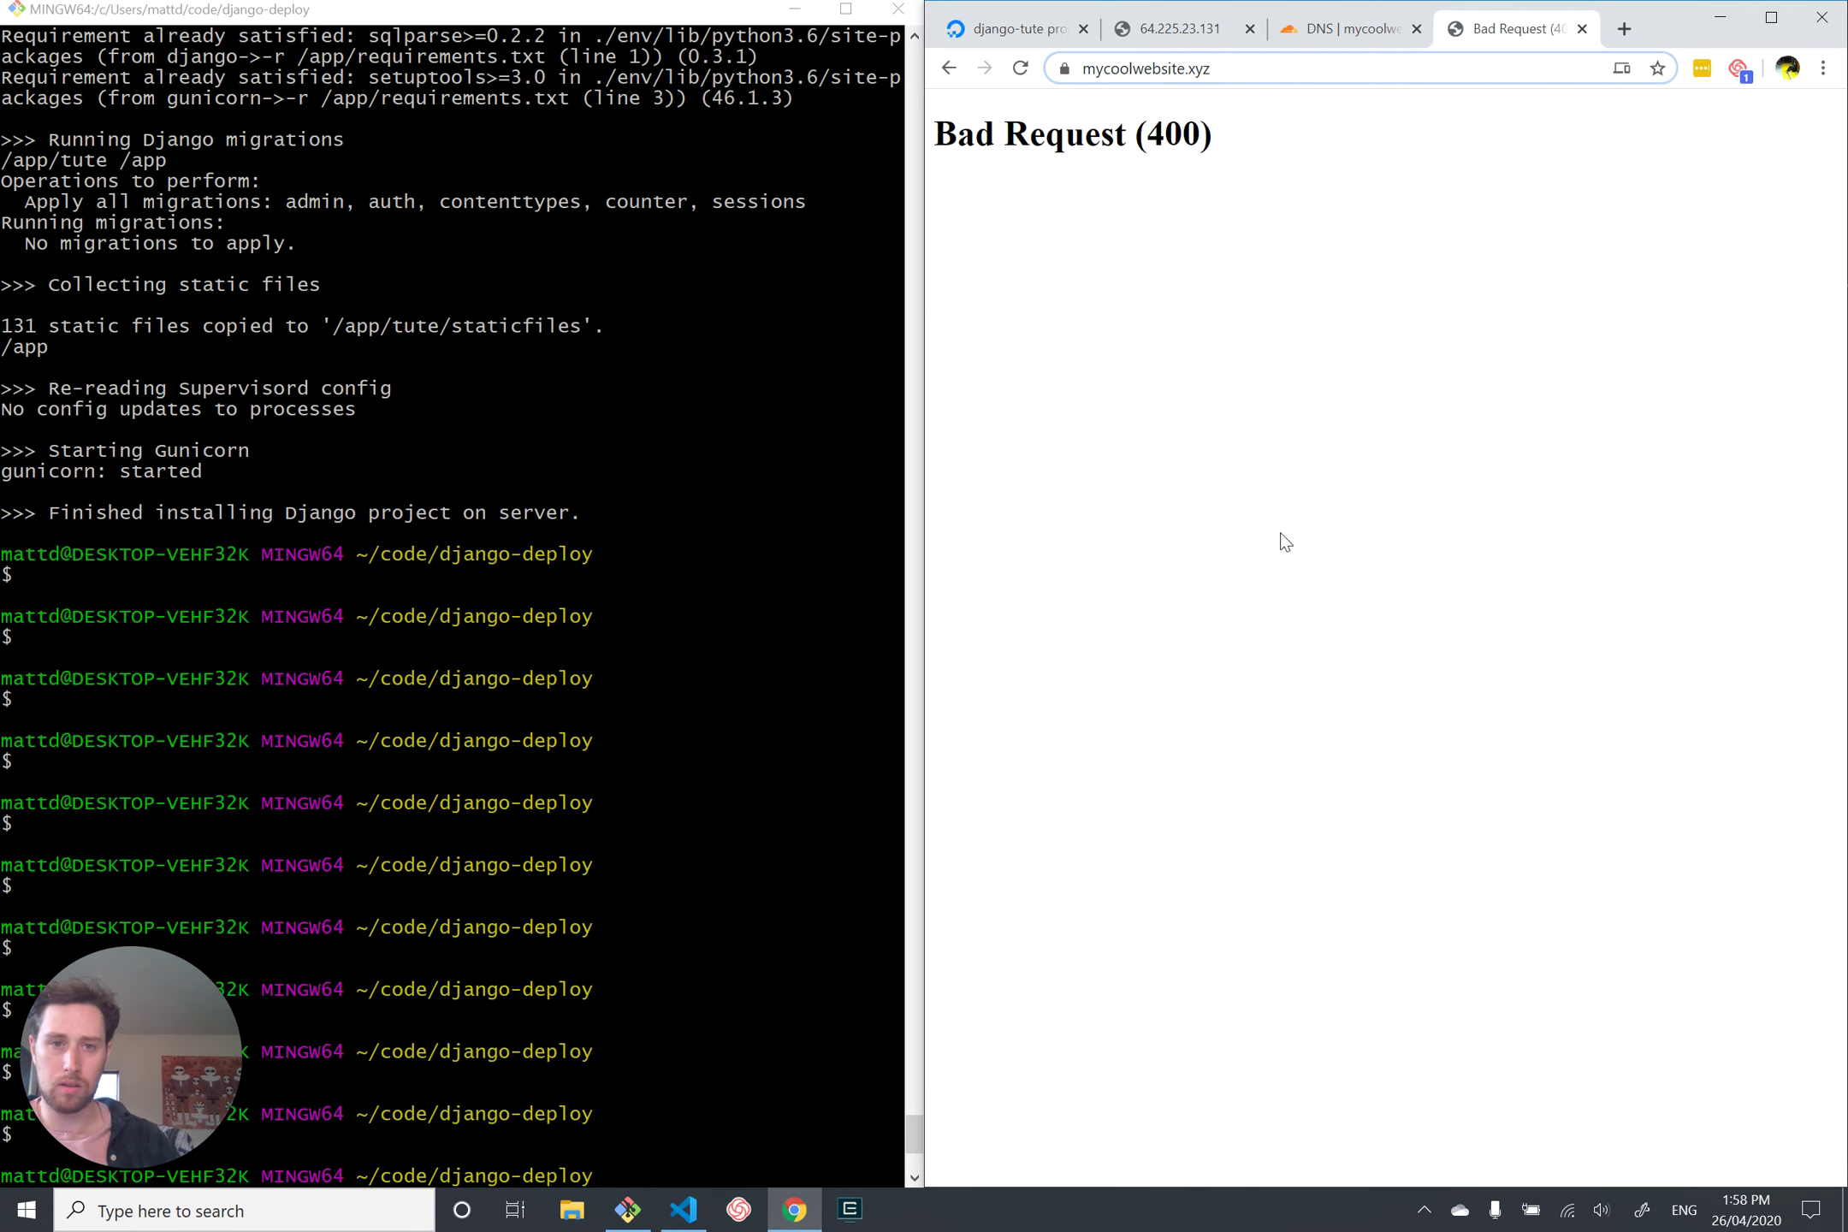
left_click(1020, 68)
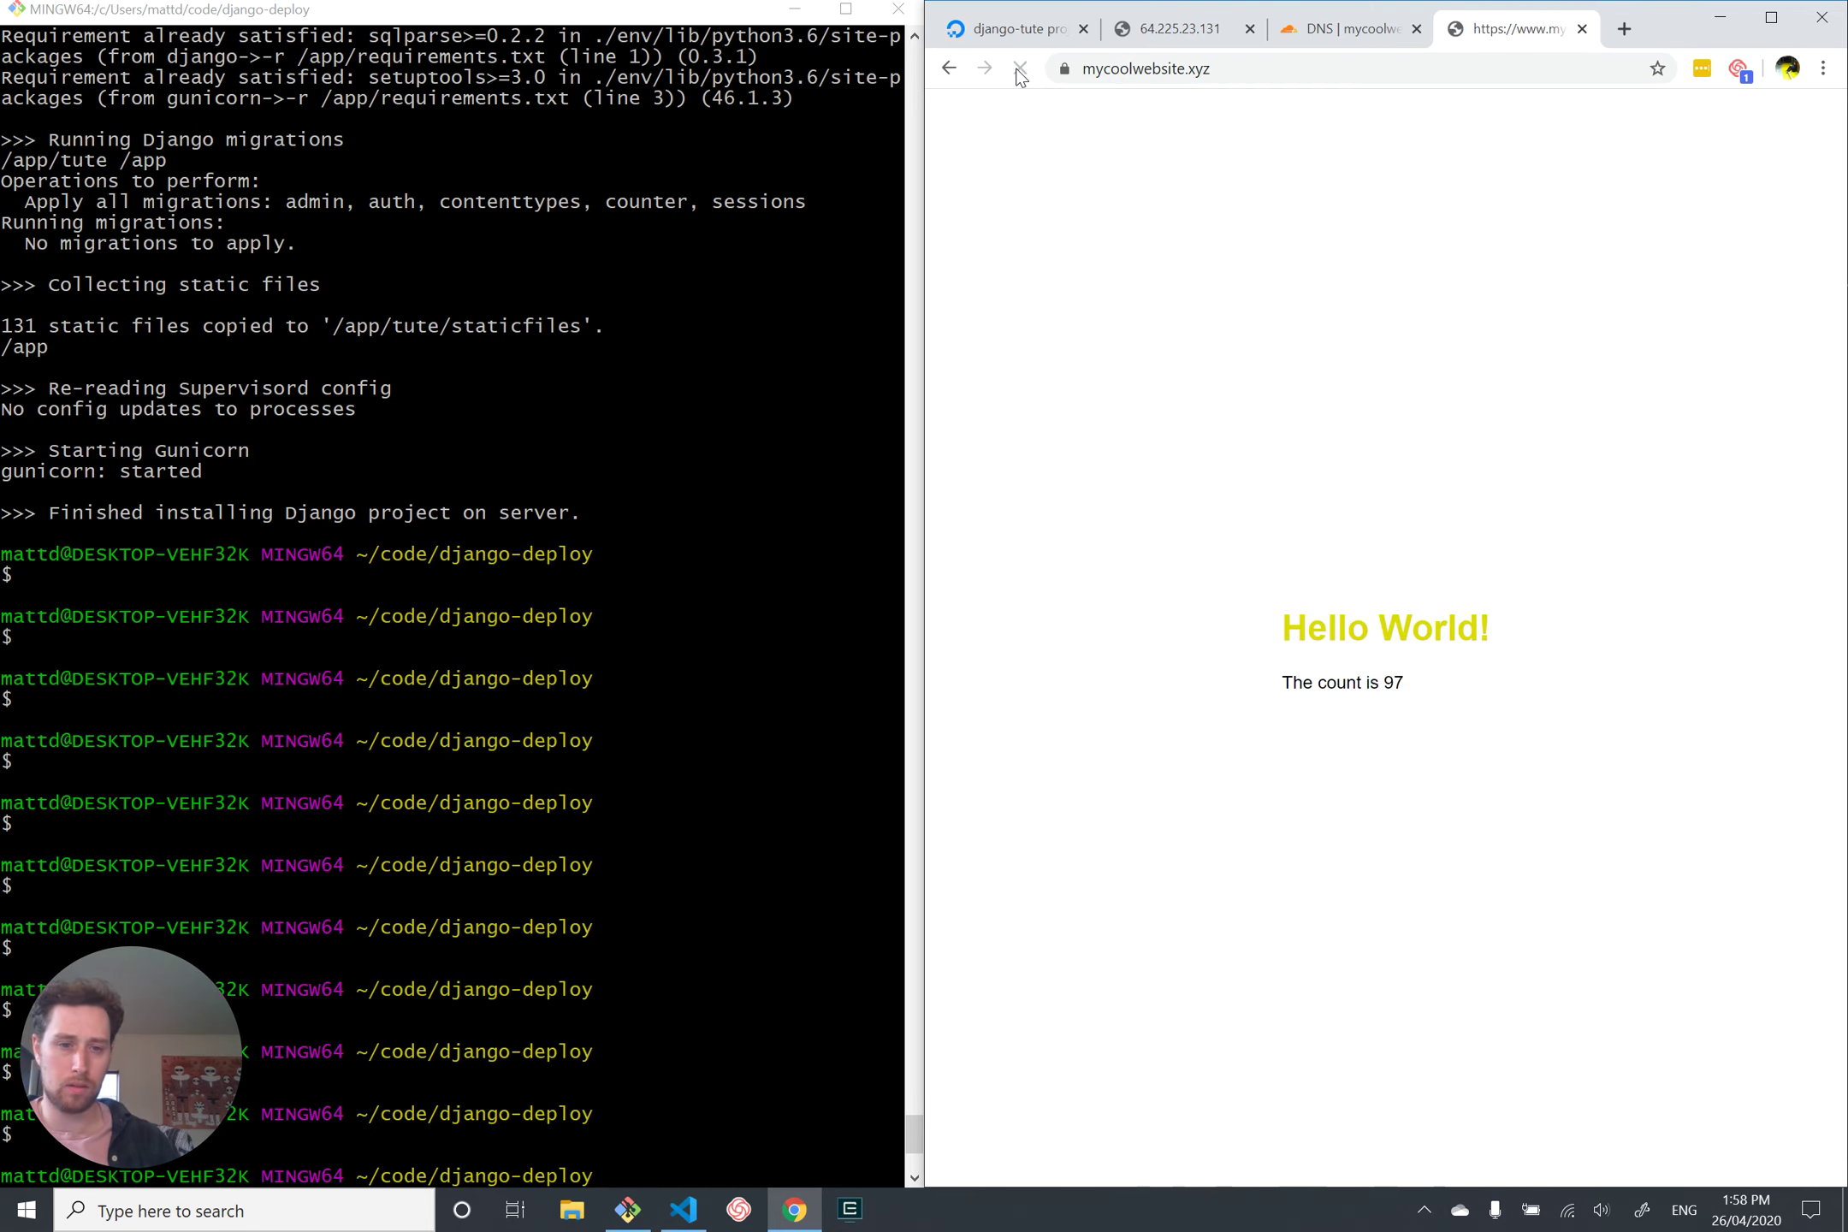
left_click(1020, 67)
left_click(1020, 68)
Step: Load the site without the www prefix and confirm it serves over HTTPS
left_click(1183, 75)
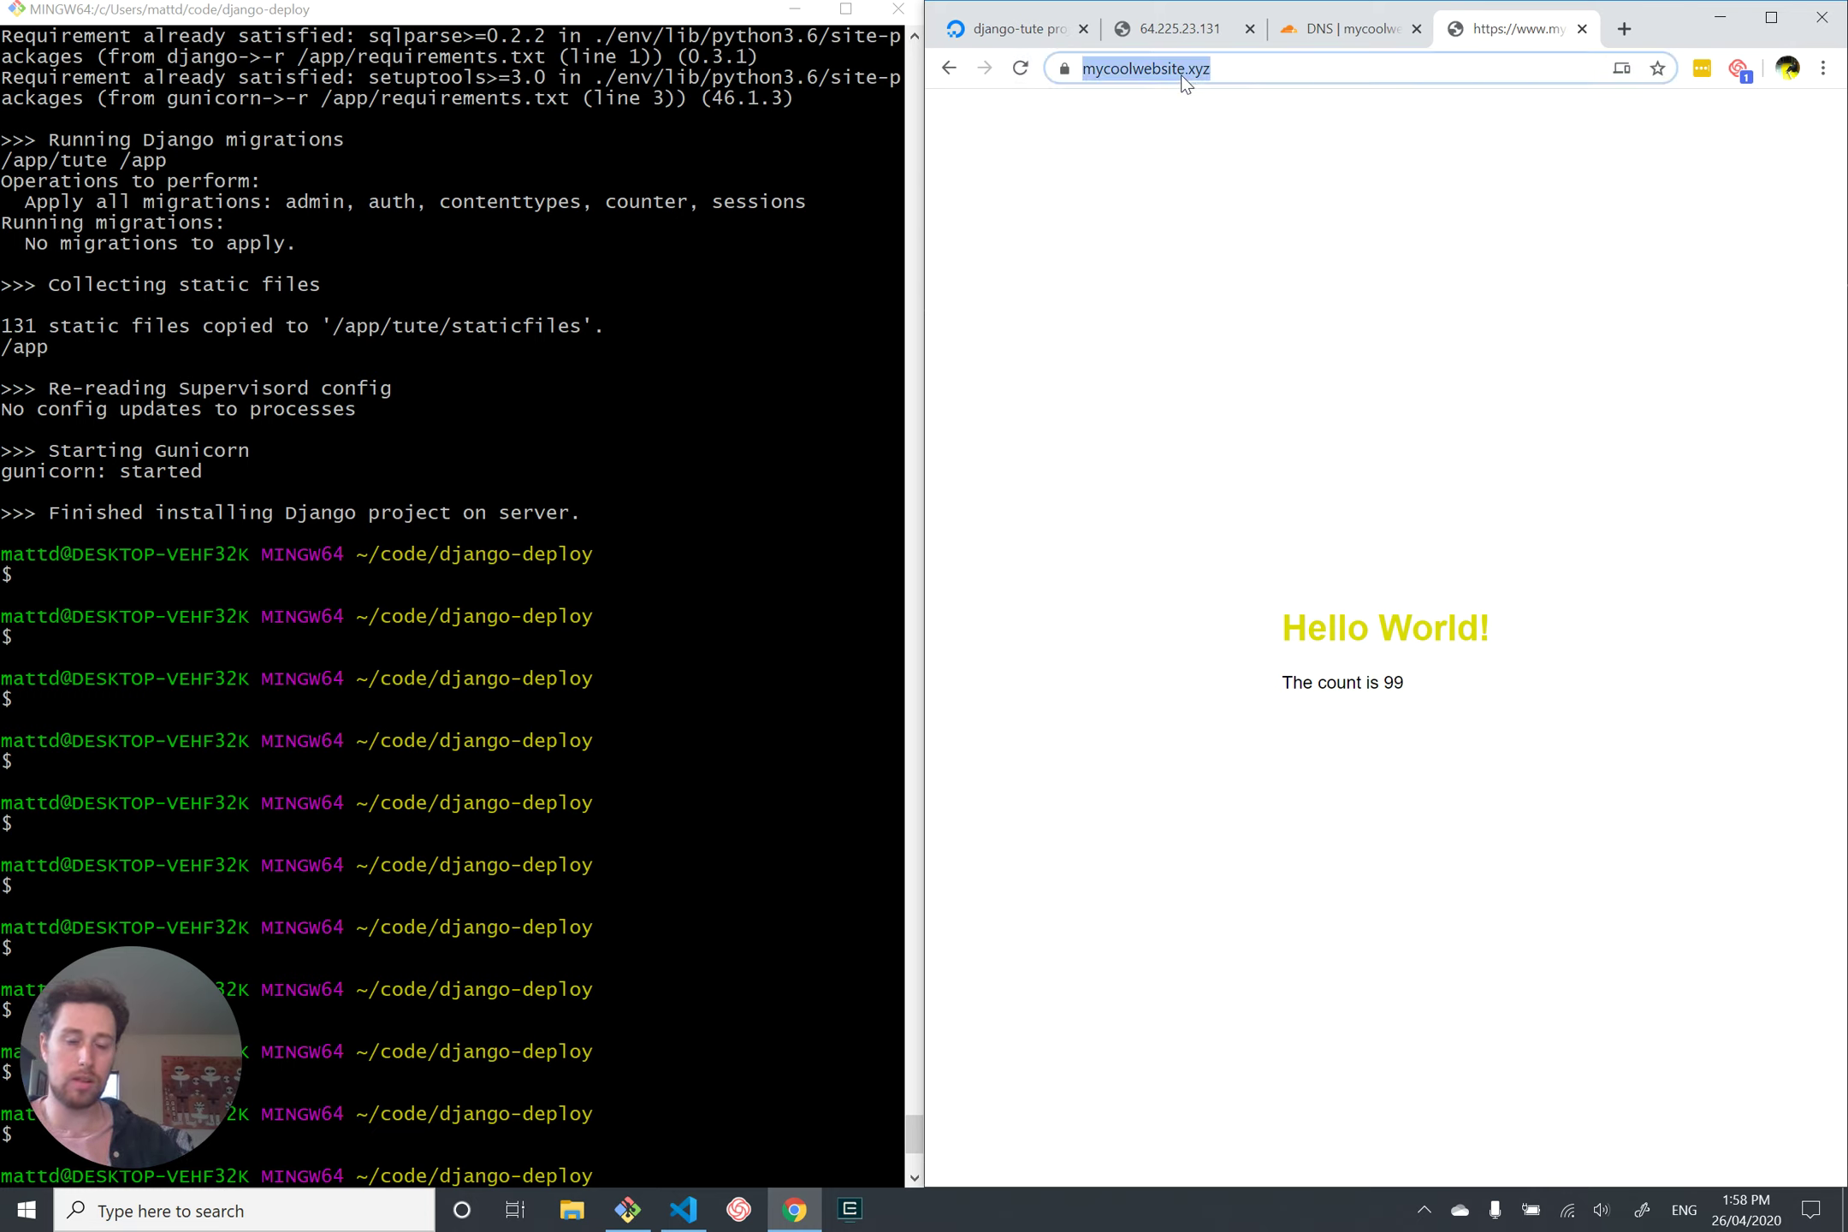
left_click(1183, 76)
key("BackSpace")
key("BackSpace")
key("BackSpace")
key("BackSpace")
key("BackSpace")
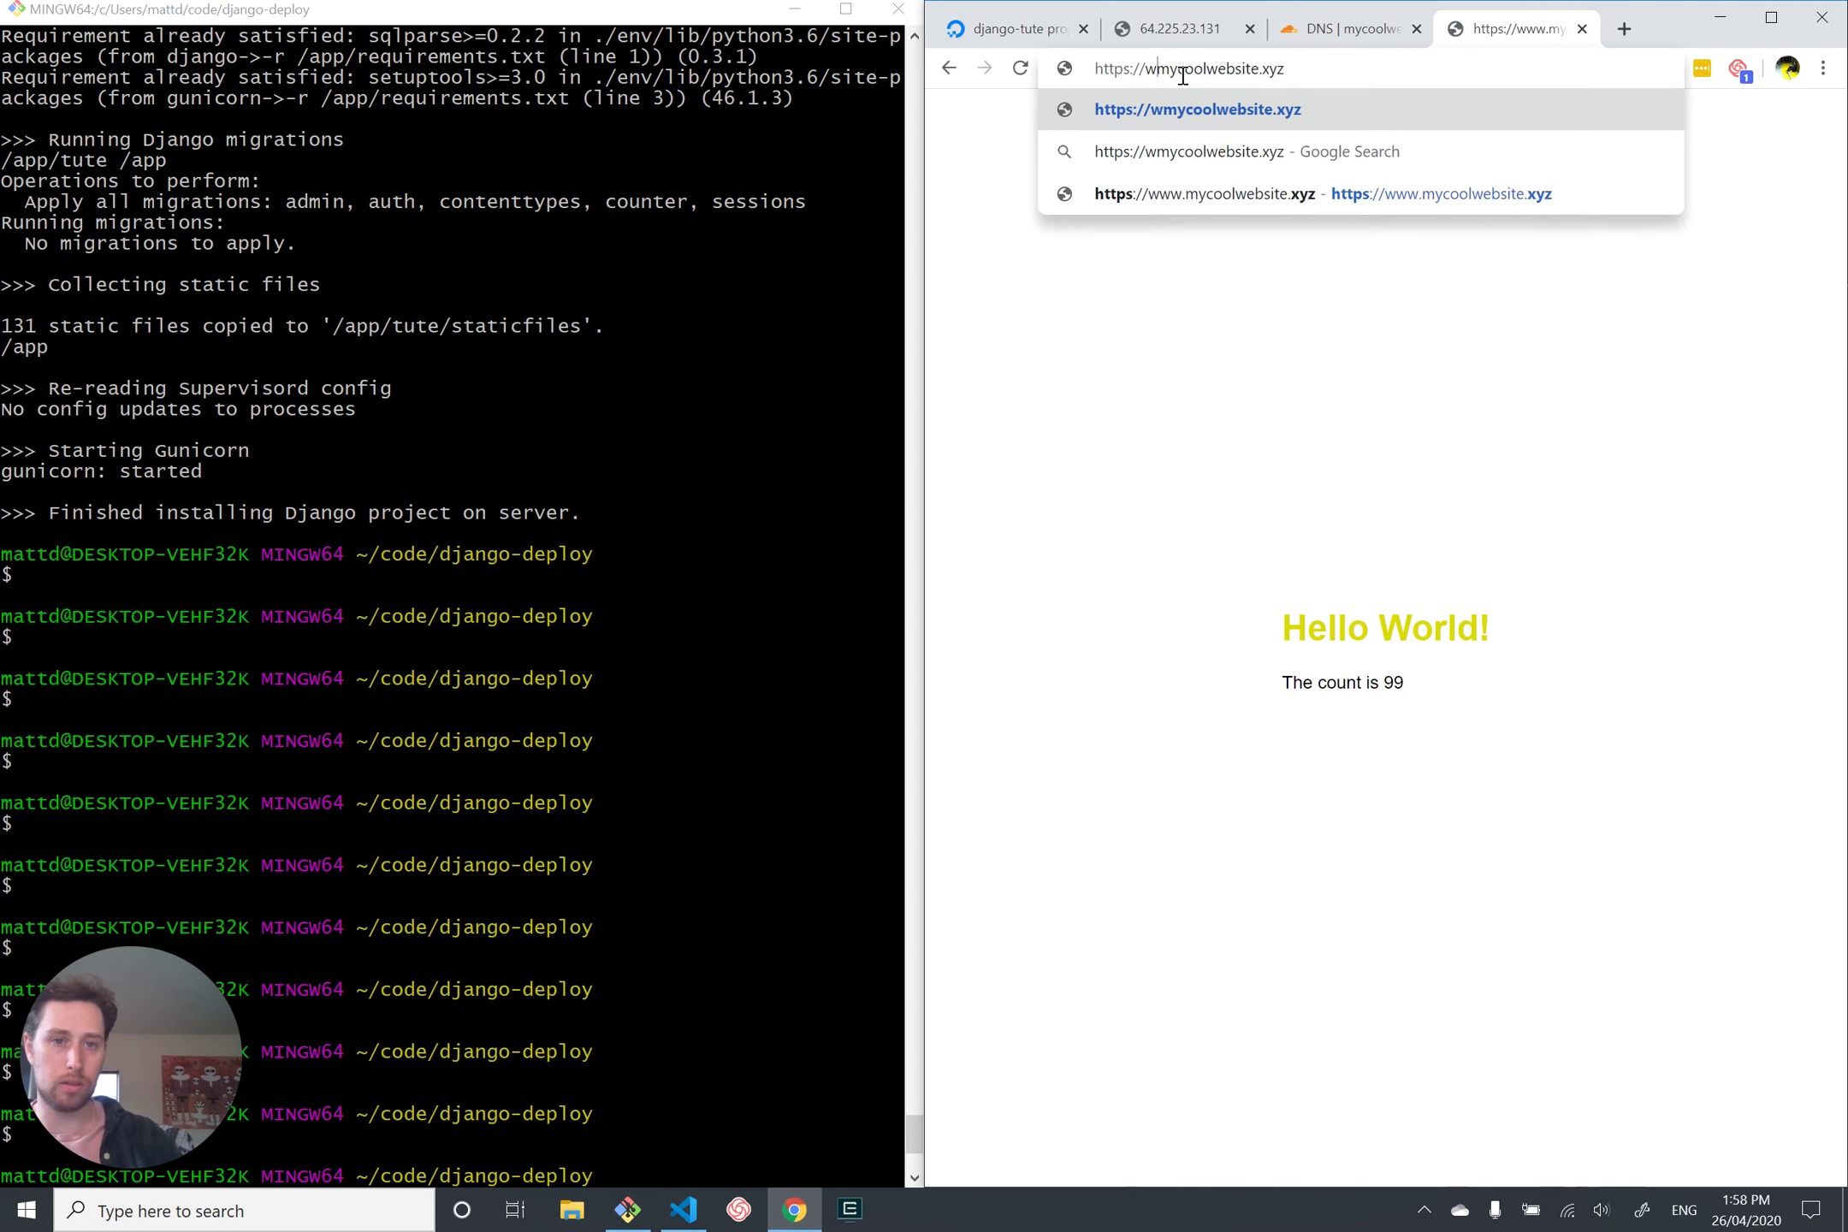
type("/")
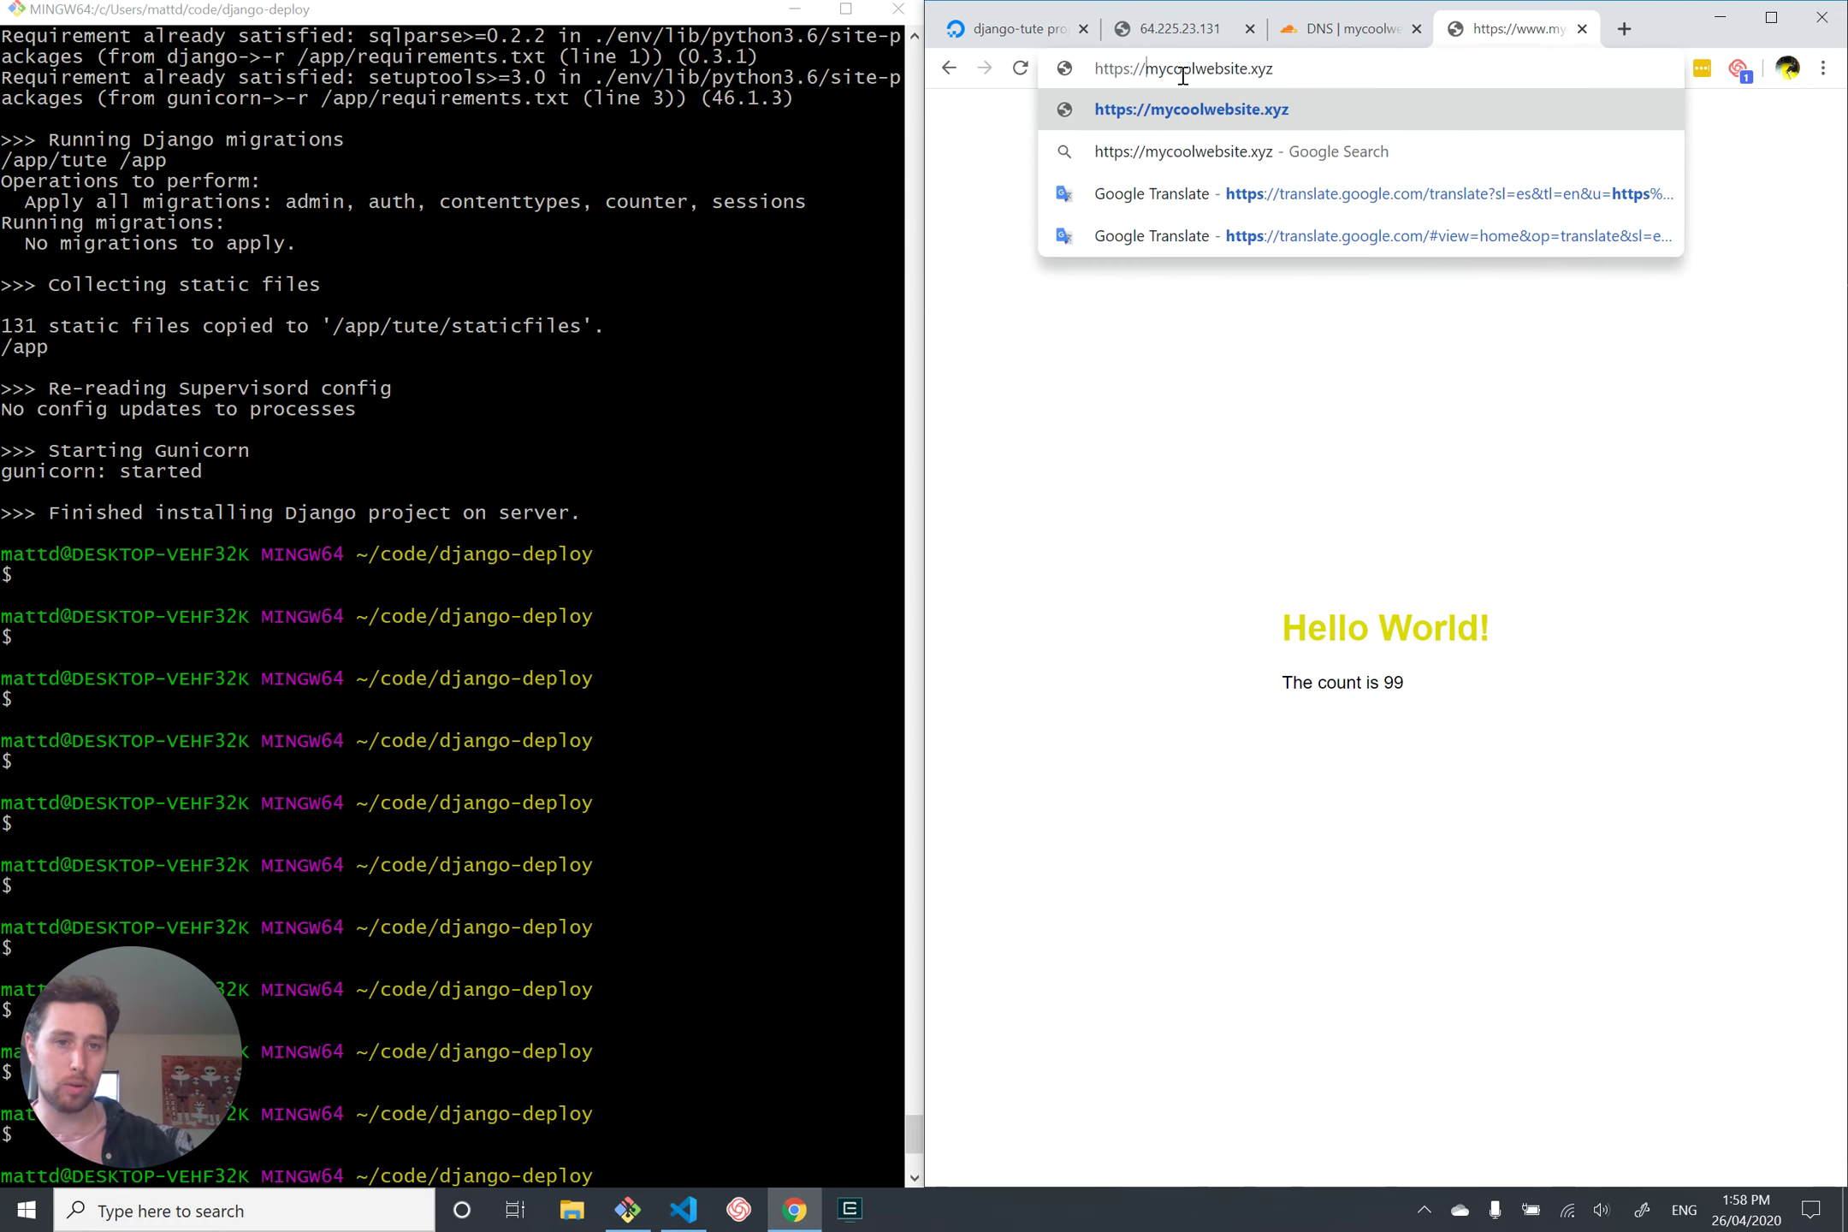
key("Return")
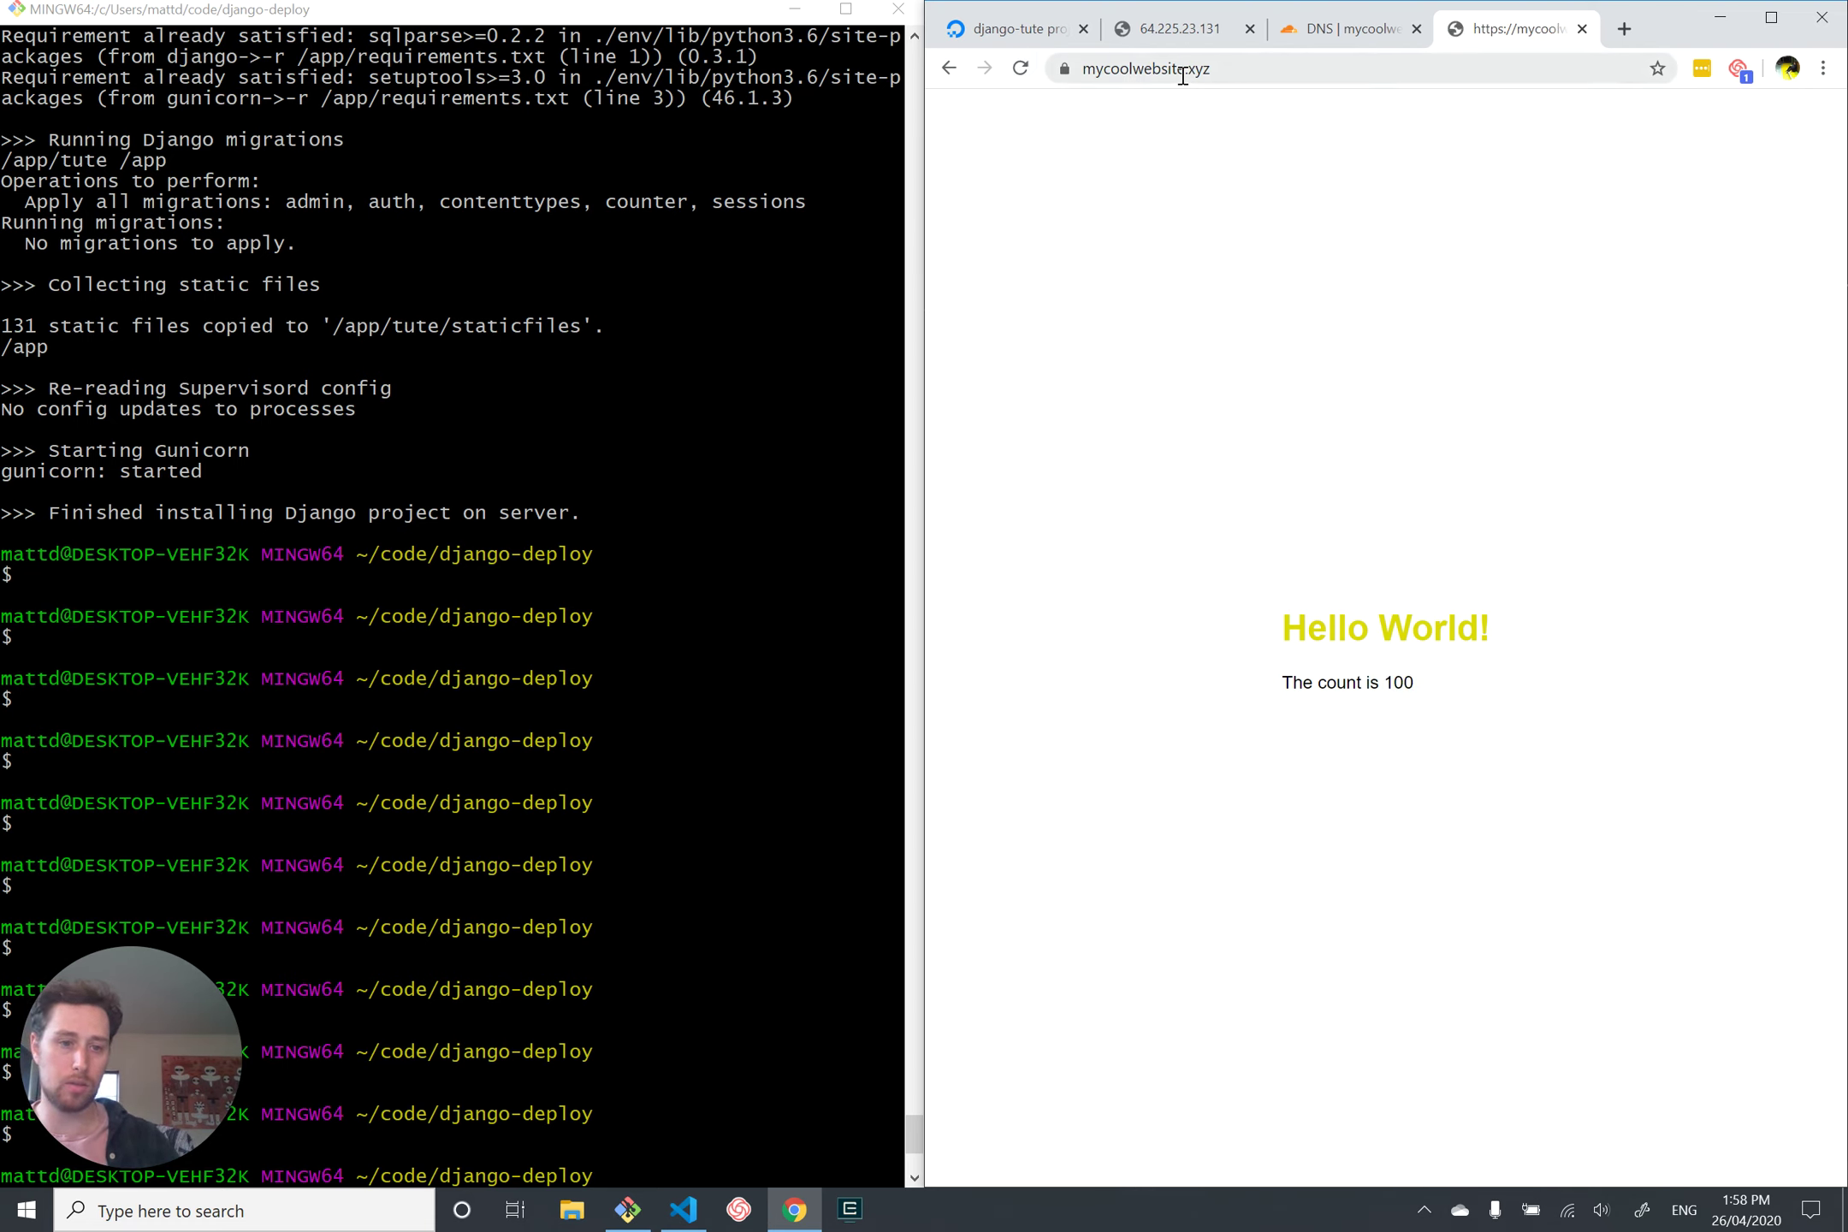
left_click(1183, 76)
left_click(1185, 81)
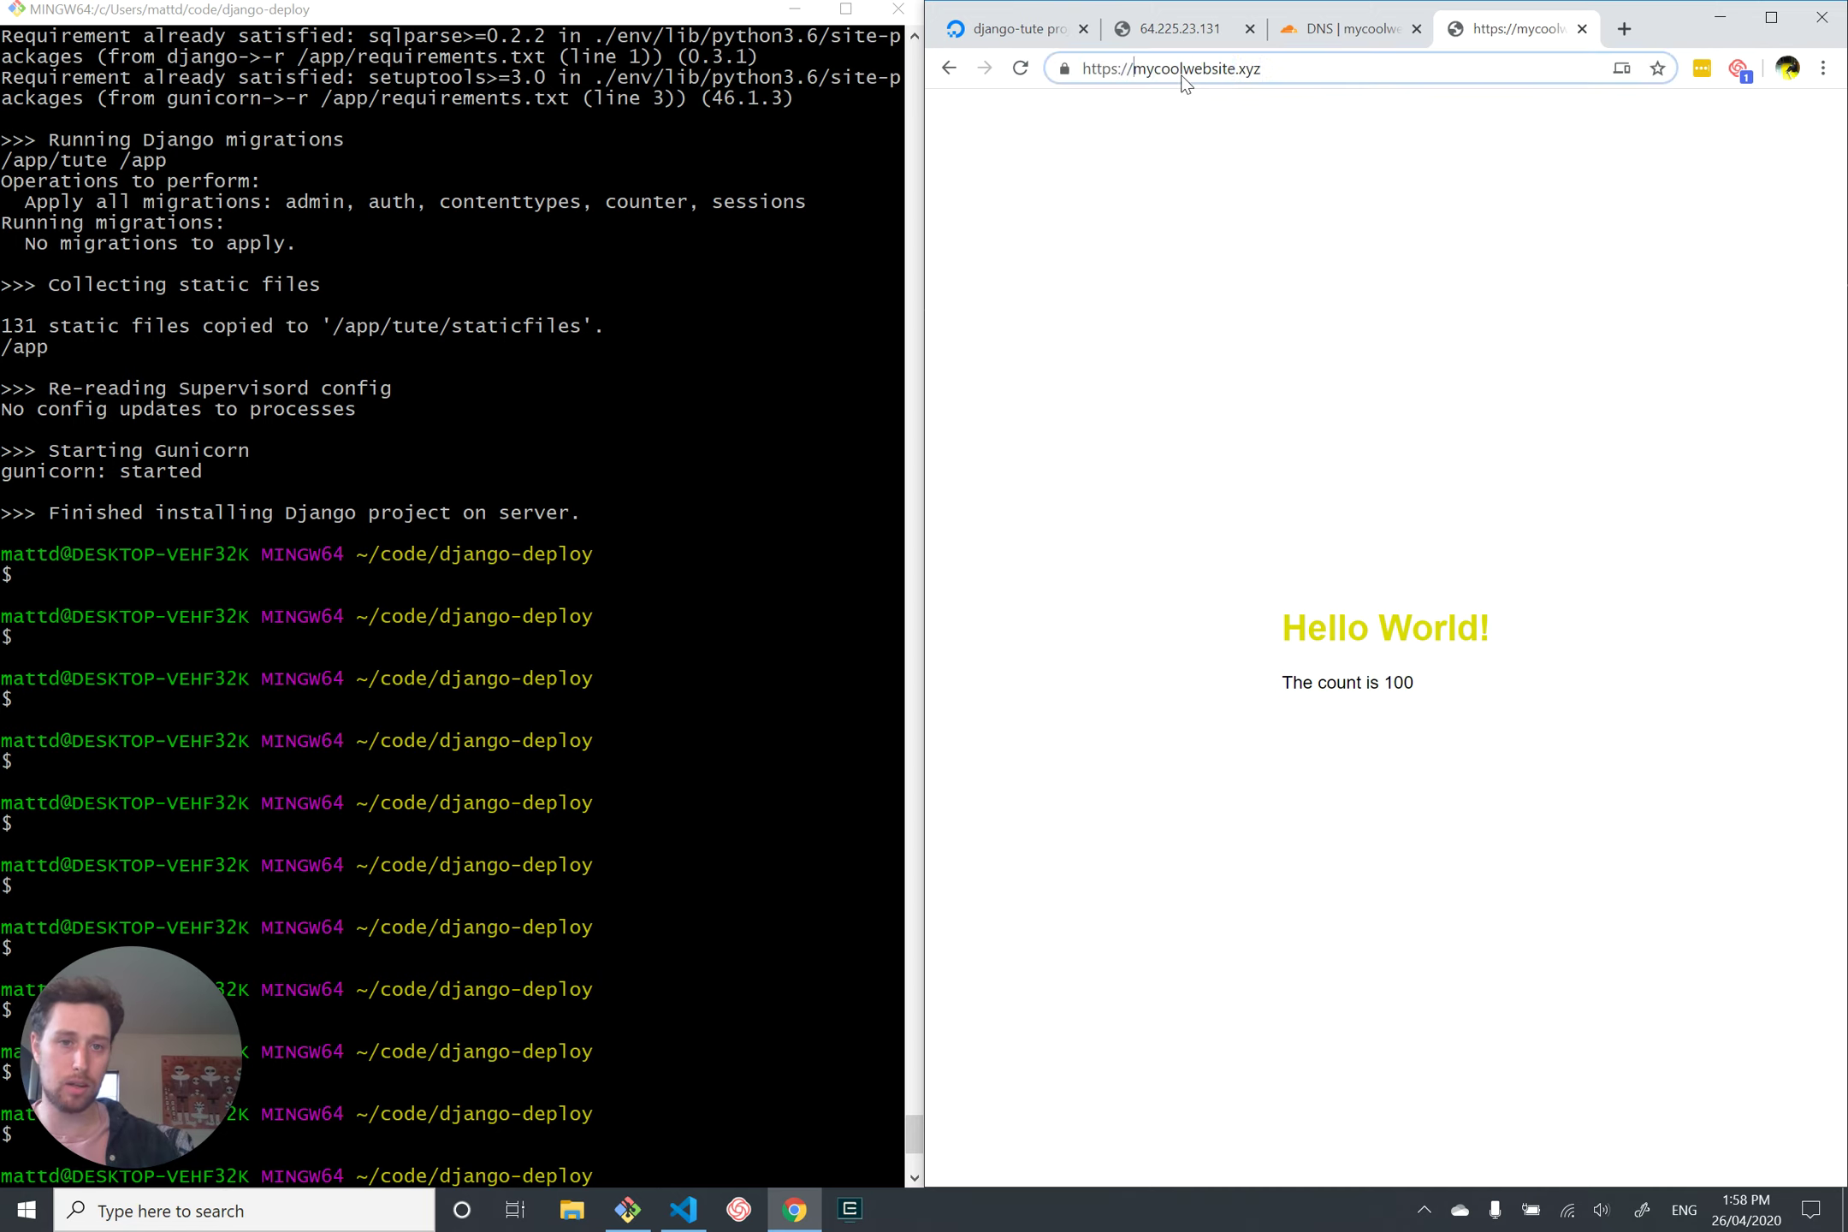
key("Return")
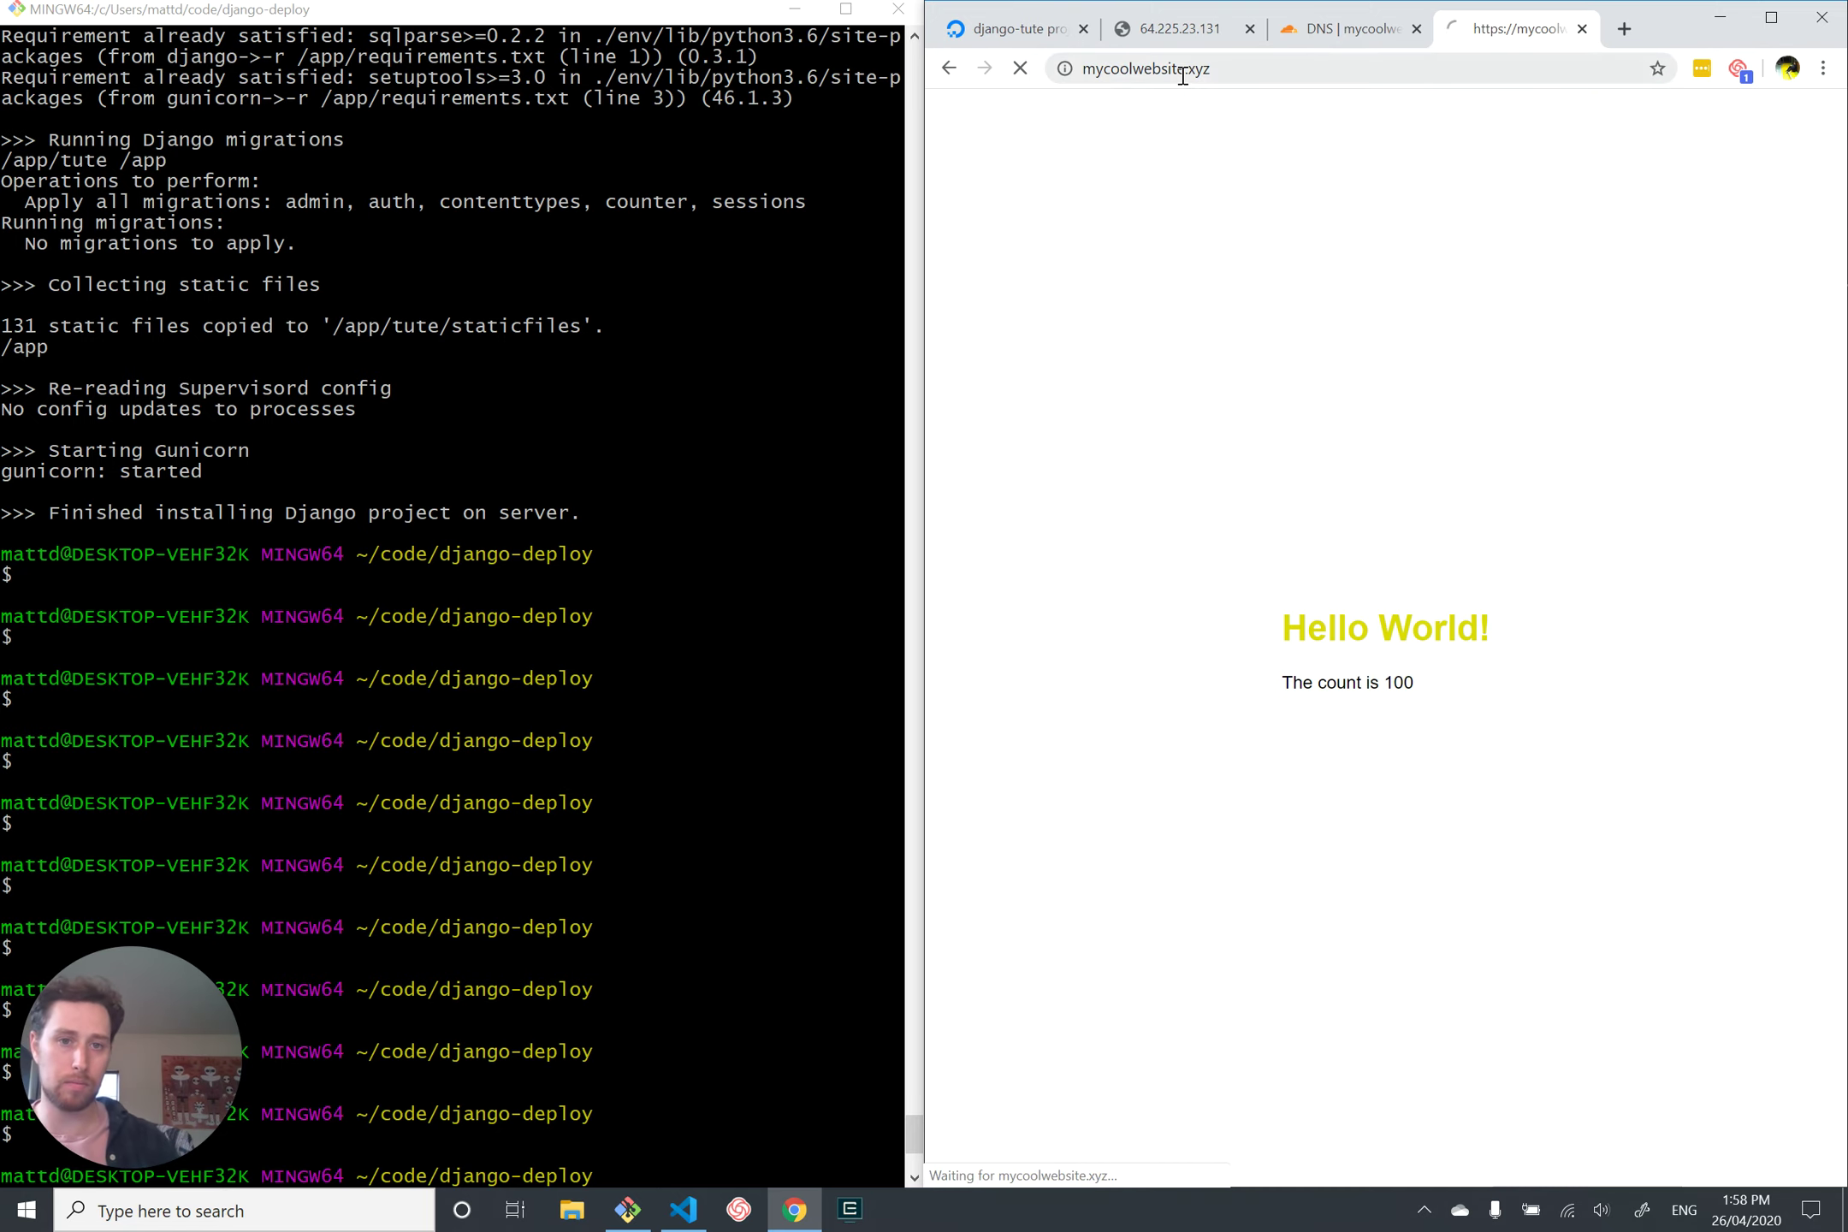
Step: Change the address from https to http to test the redirect
left_click(1182, 76)
left_click(1184, 79)
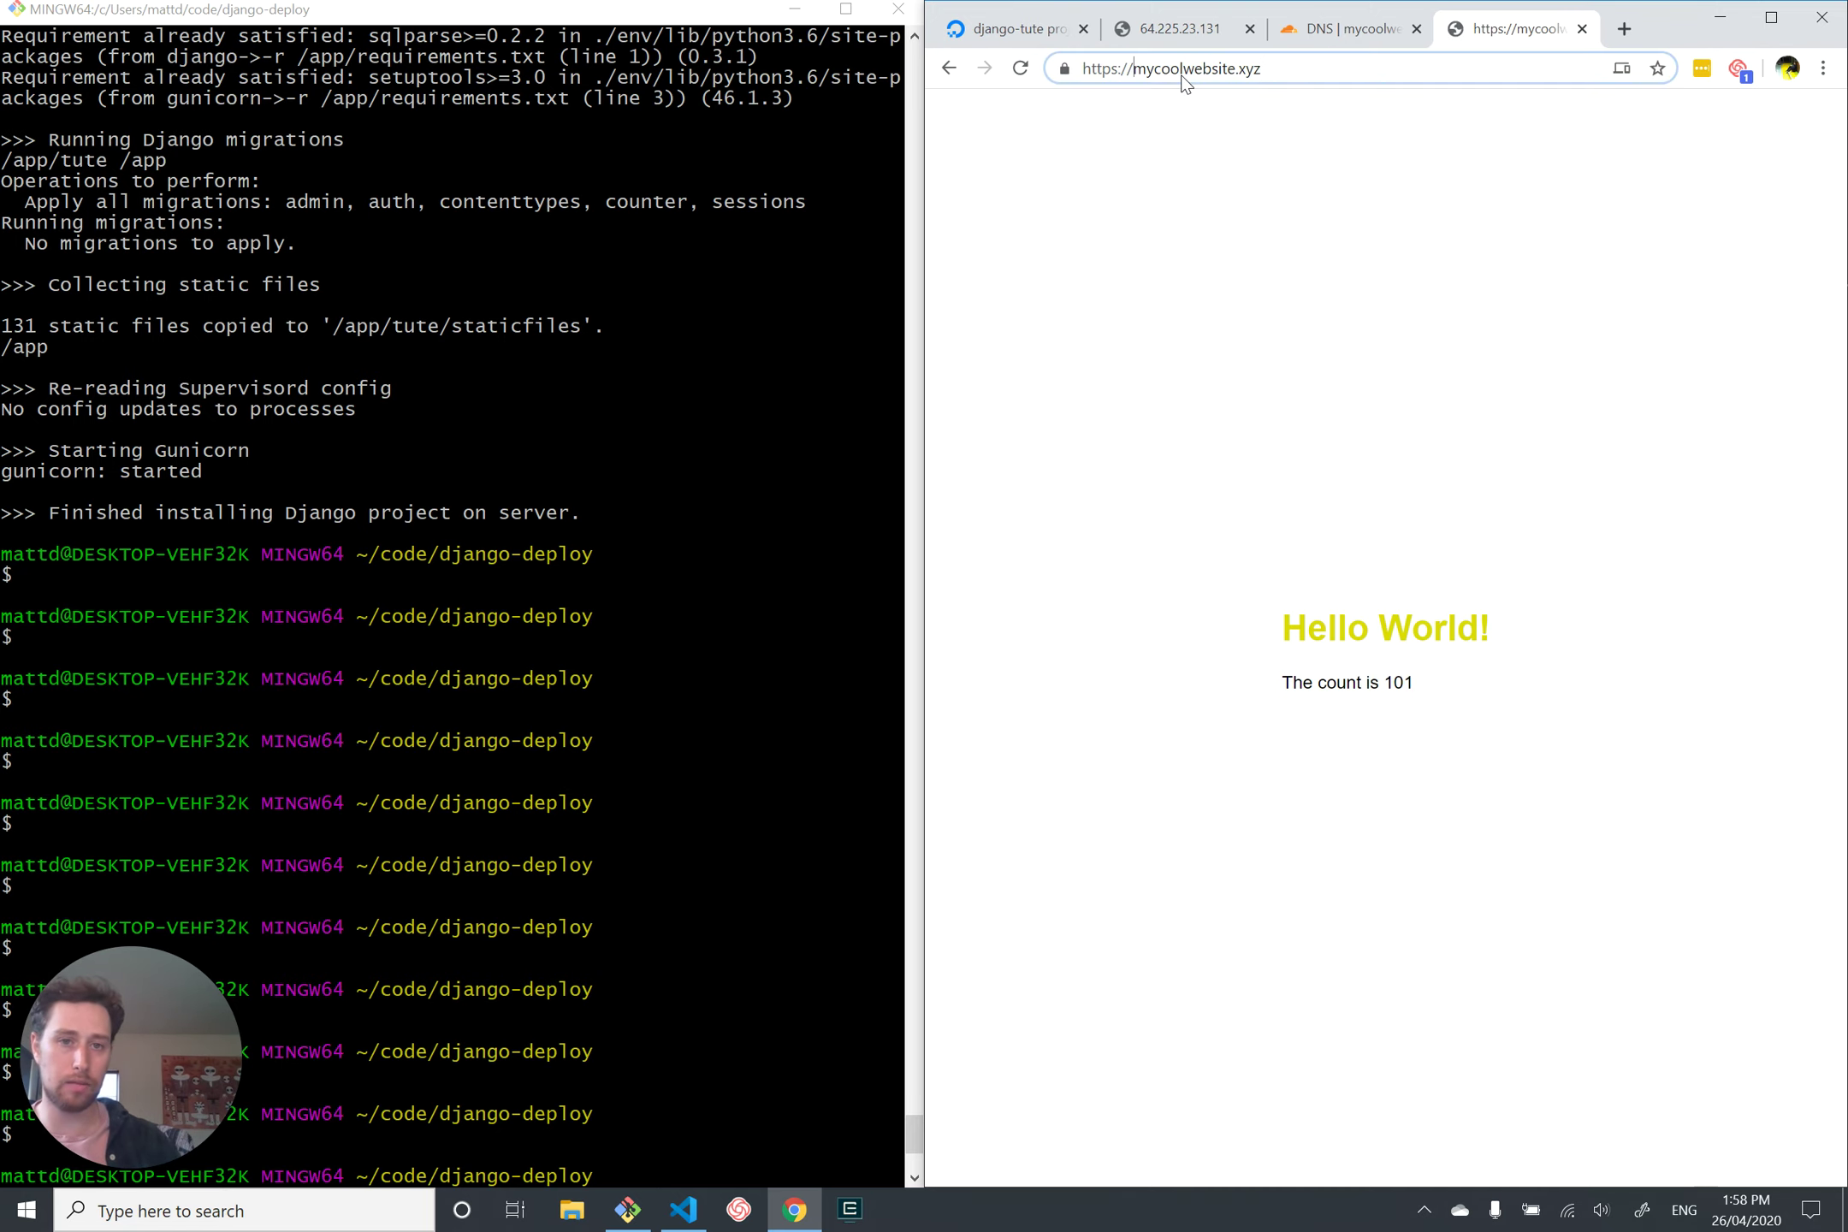
key("BackSpace")
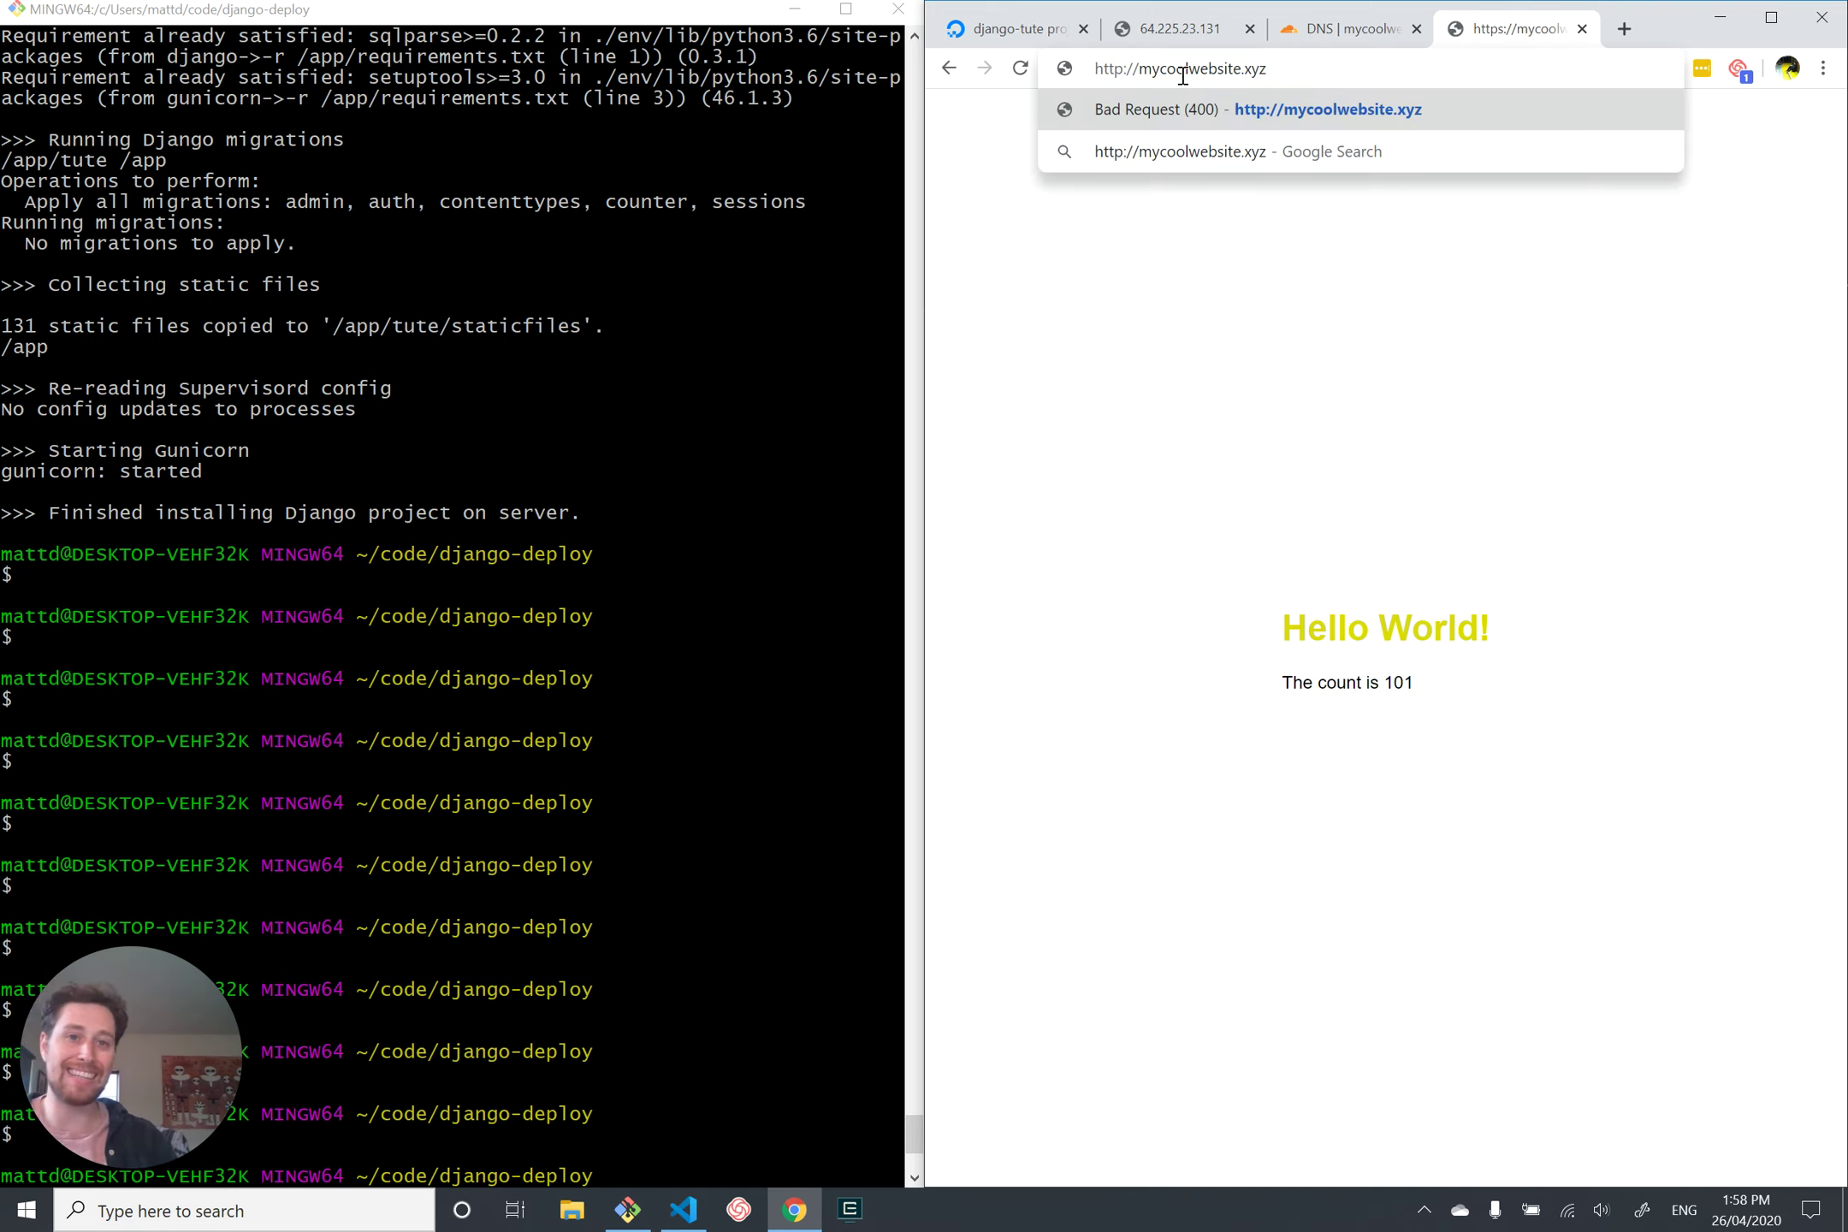
key("Return")
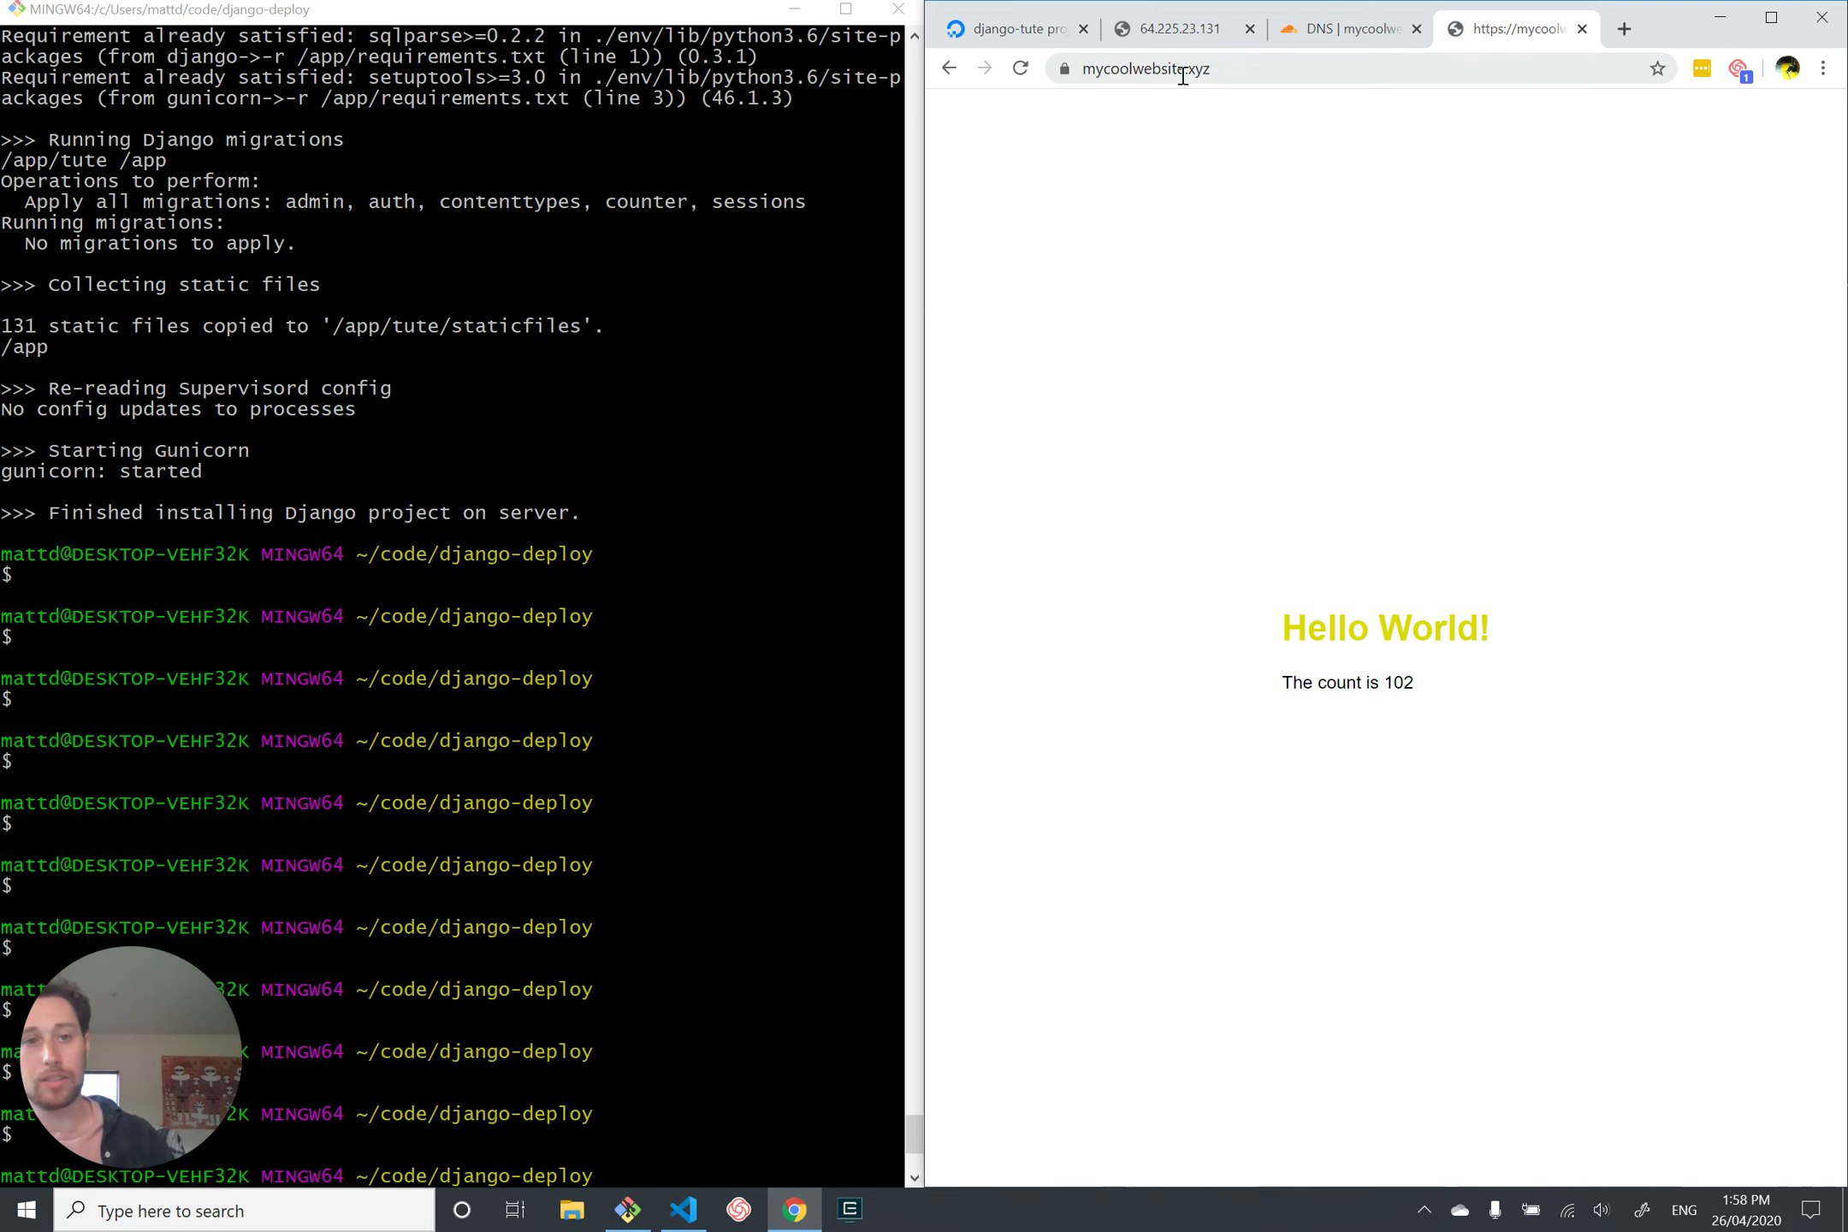
left_click(1182, 76)
left_click(1185, 78)
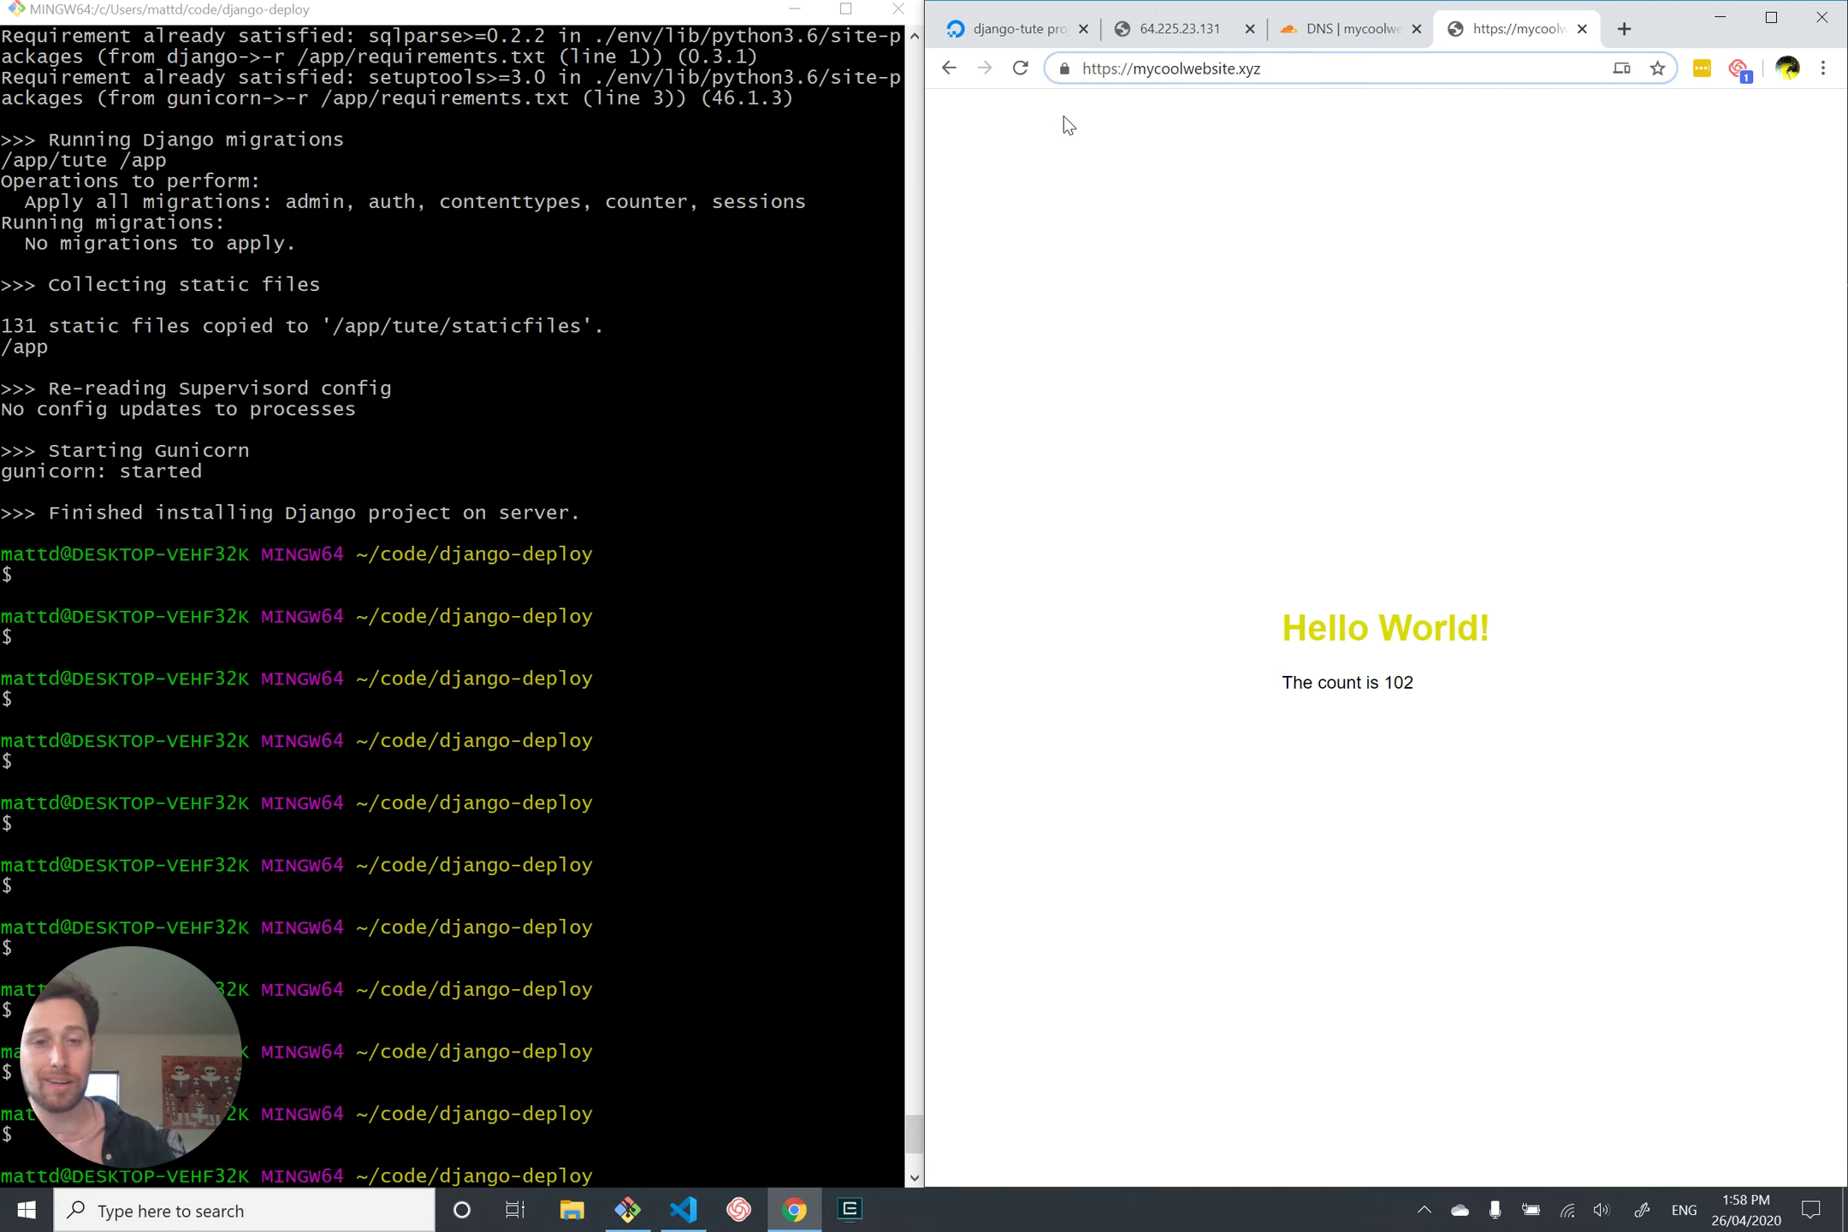
Step: Open the admin page at mycoolwebsite.xyz/admin
left_click(1358, 62)
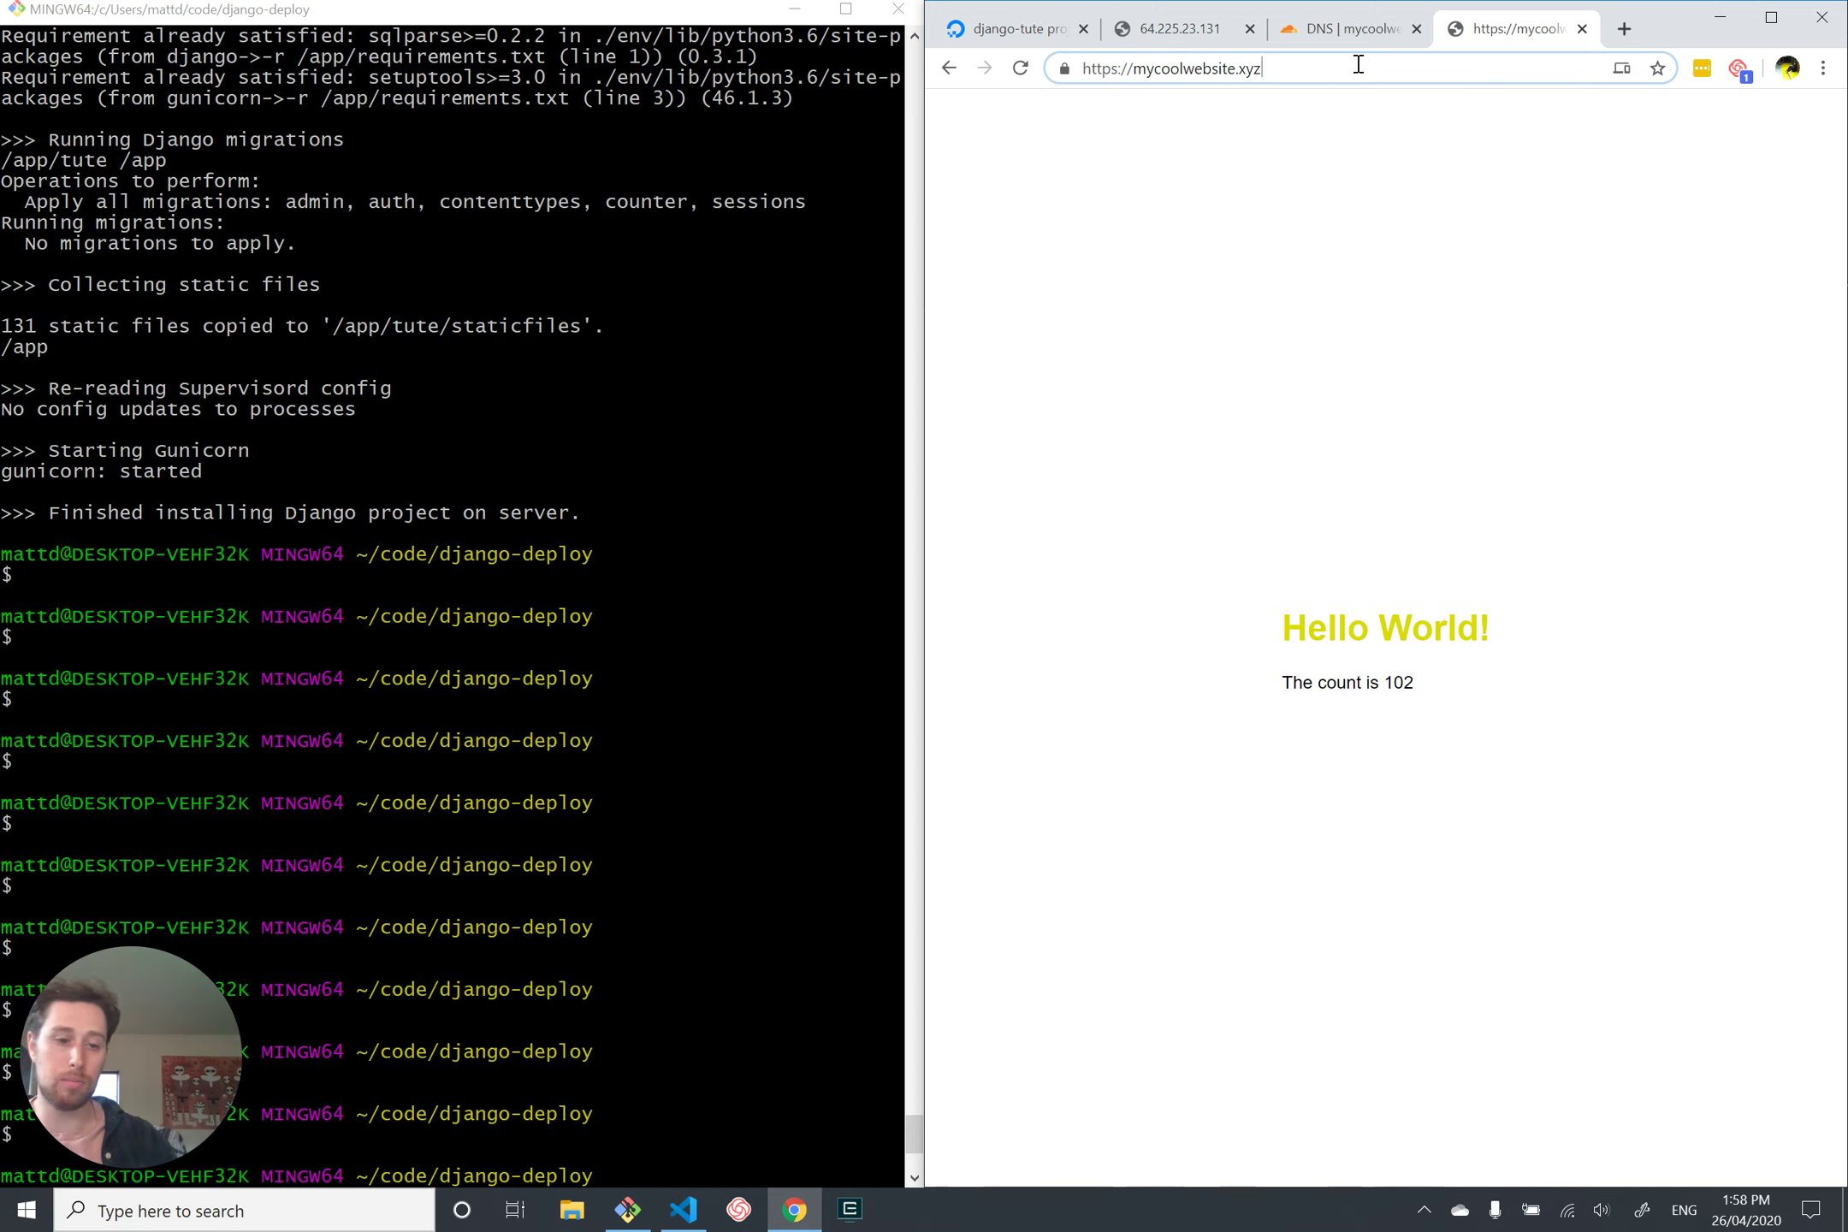
type("/admin")
key("Return")
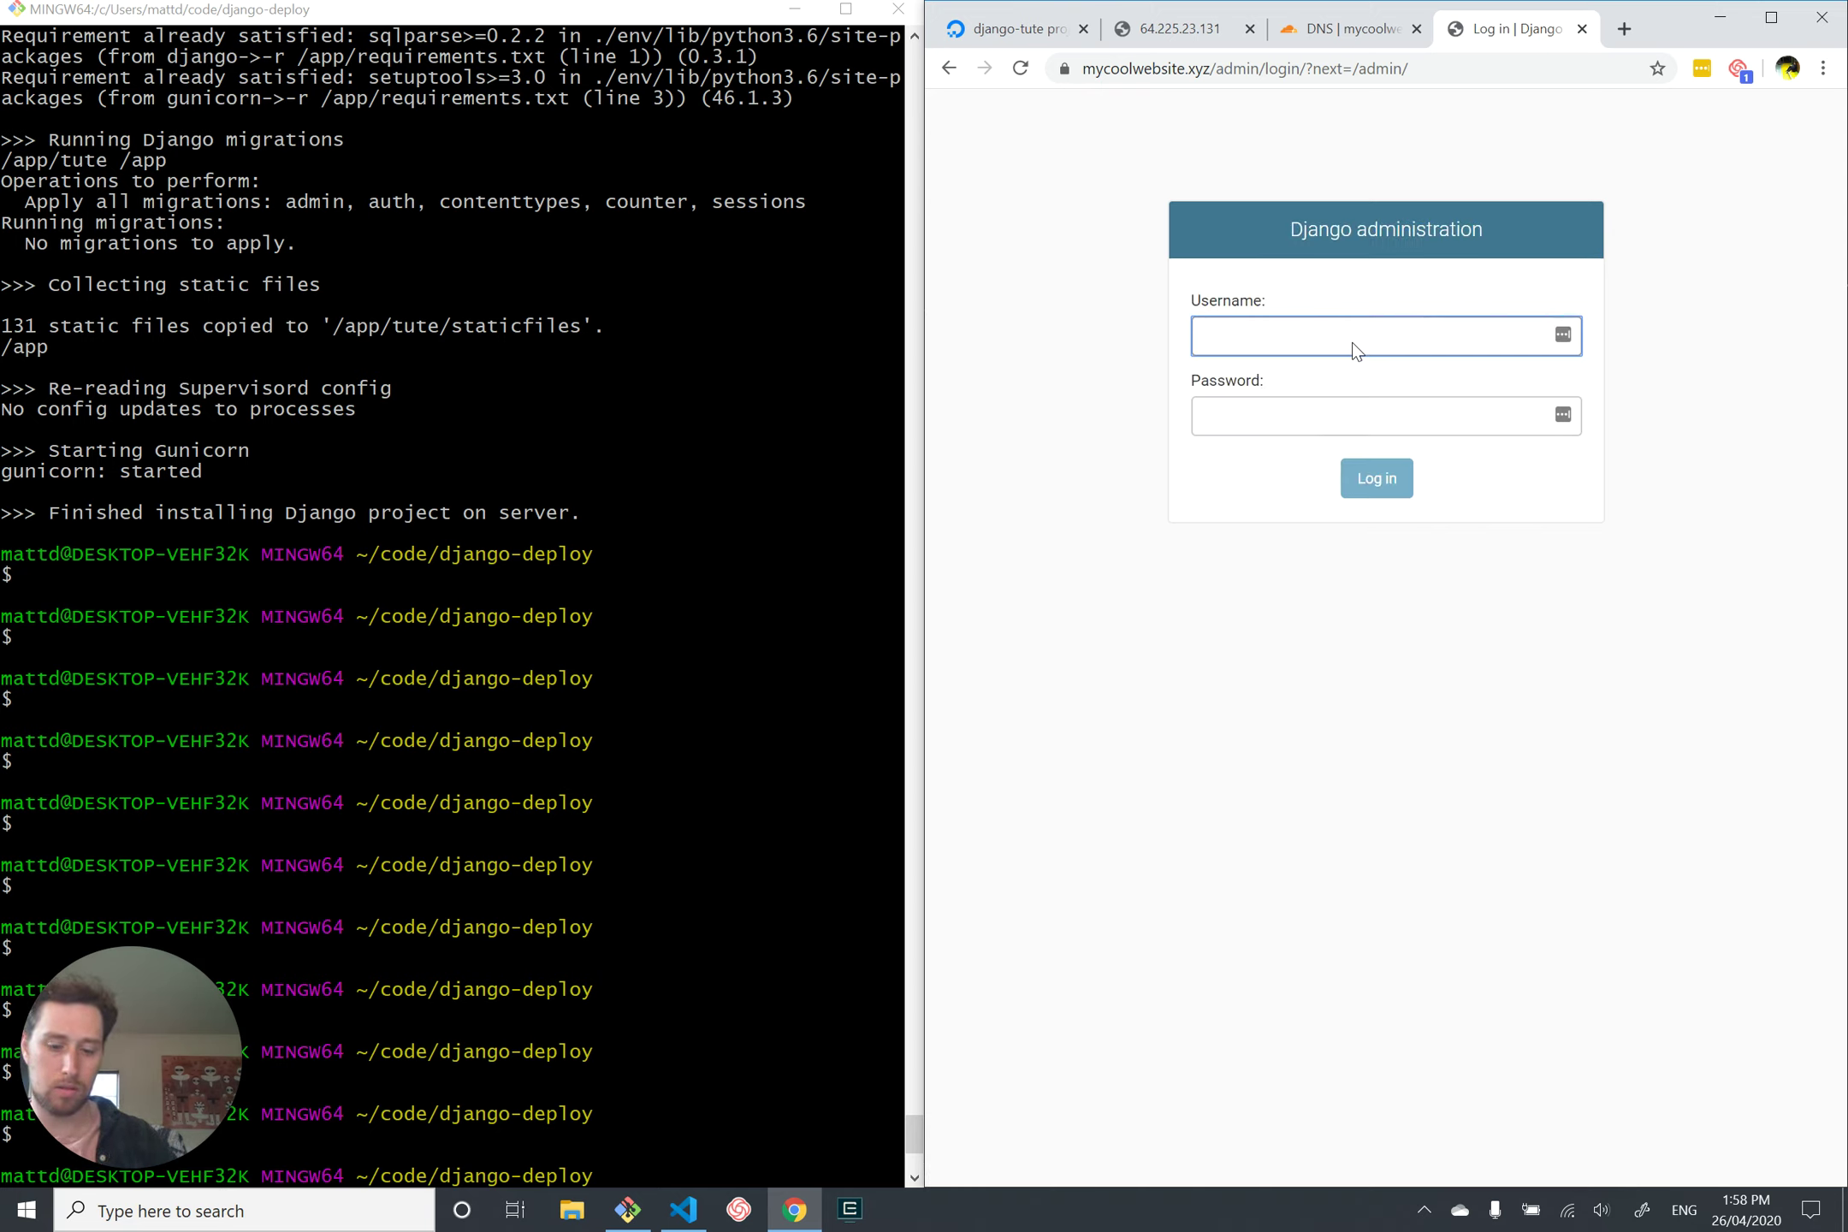
Step: Log in with the admin username and password, declining the browser's offer to save it
type("admin")
key("Tab")
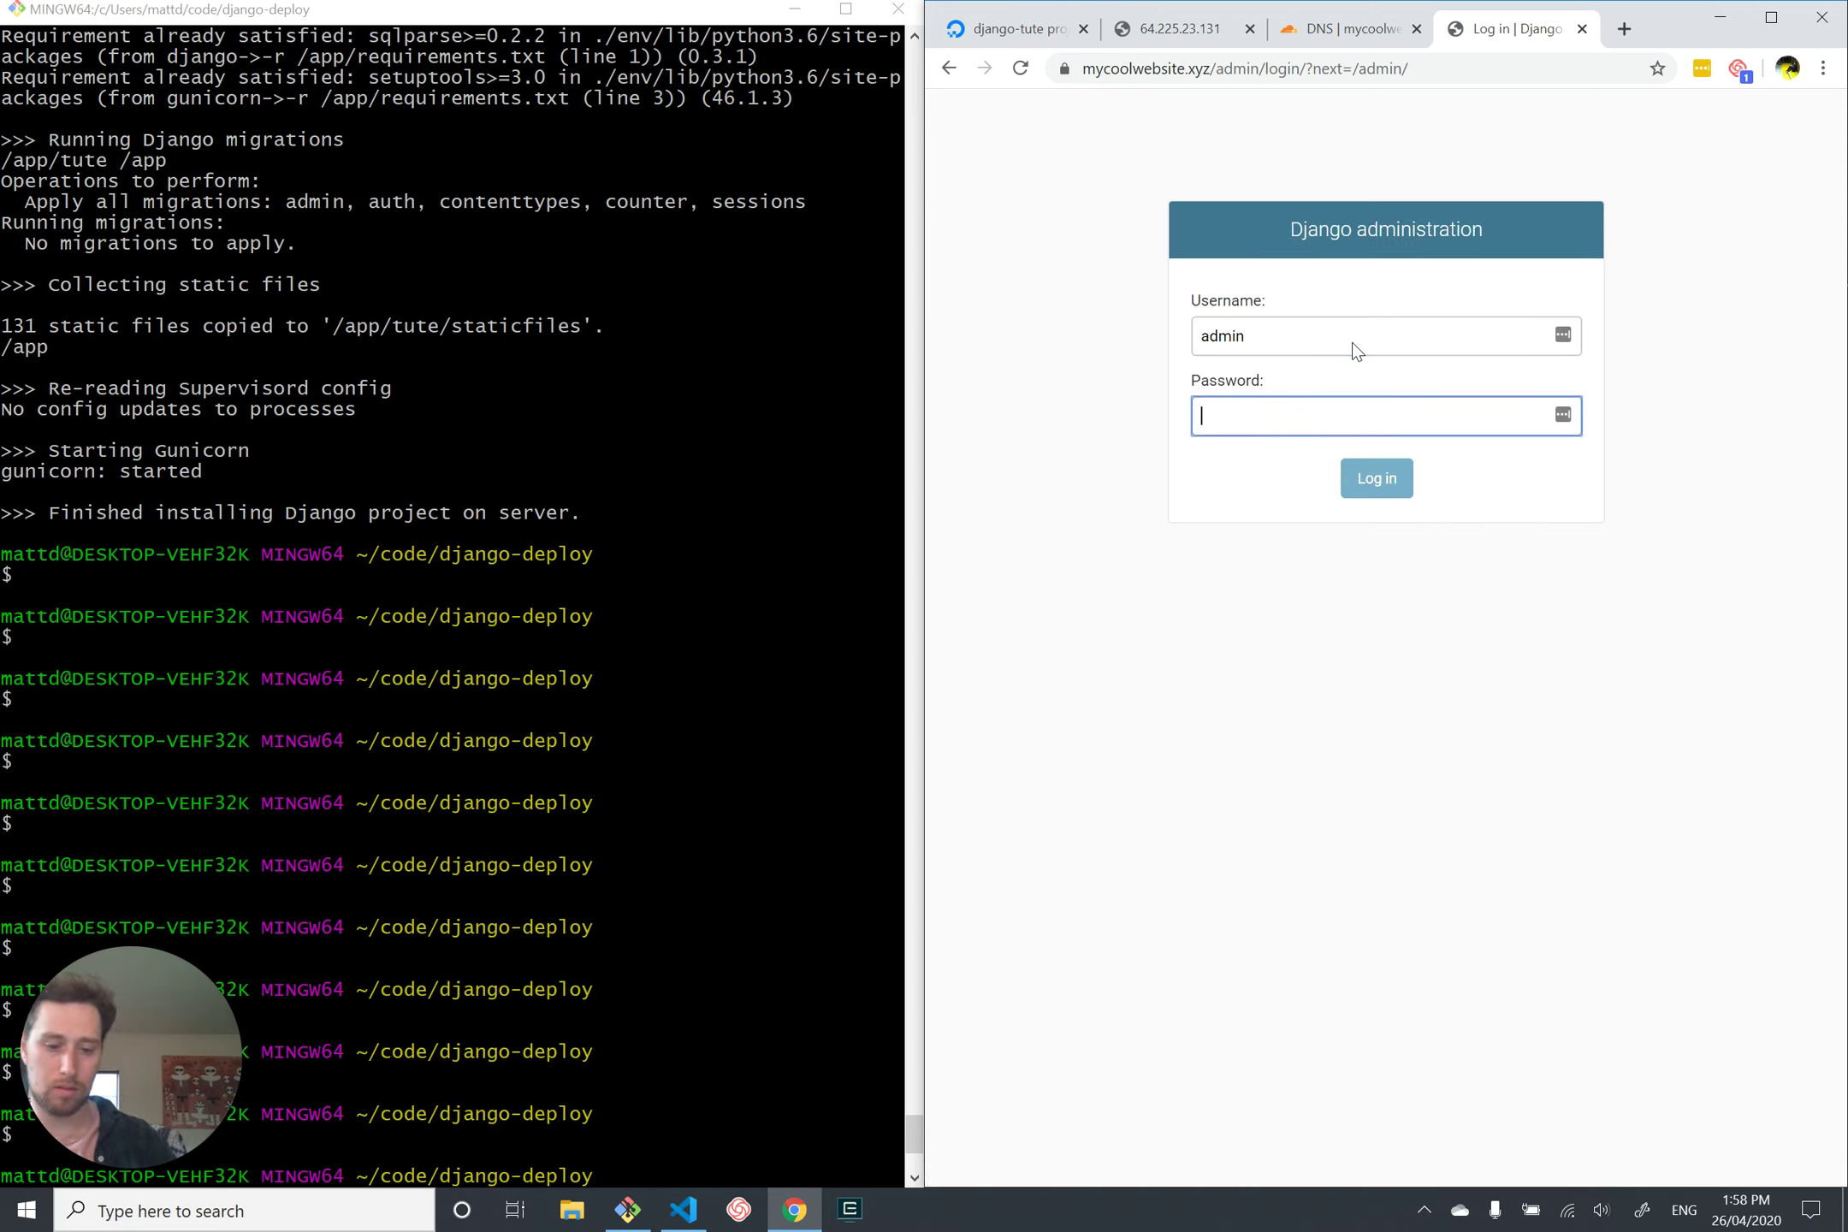
type("••••••••••")
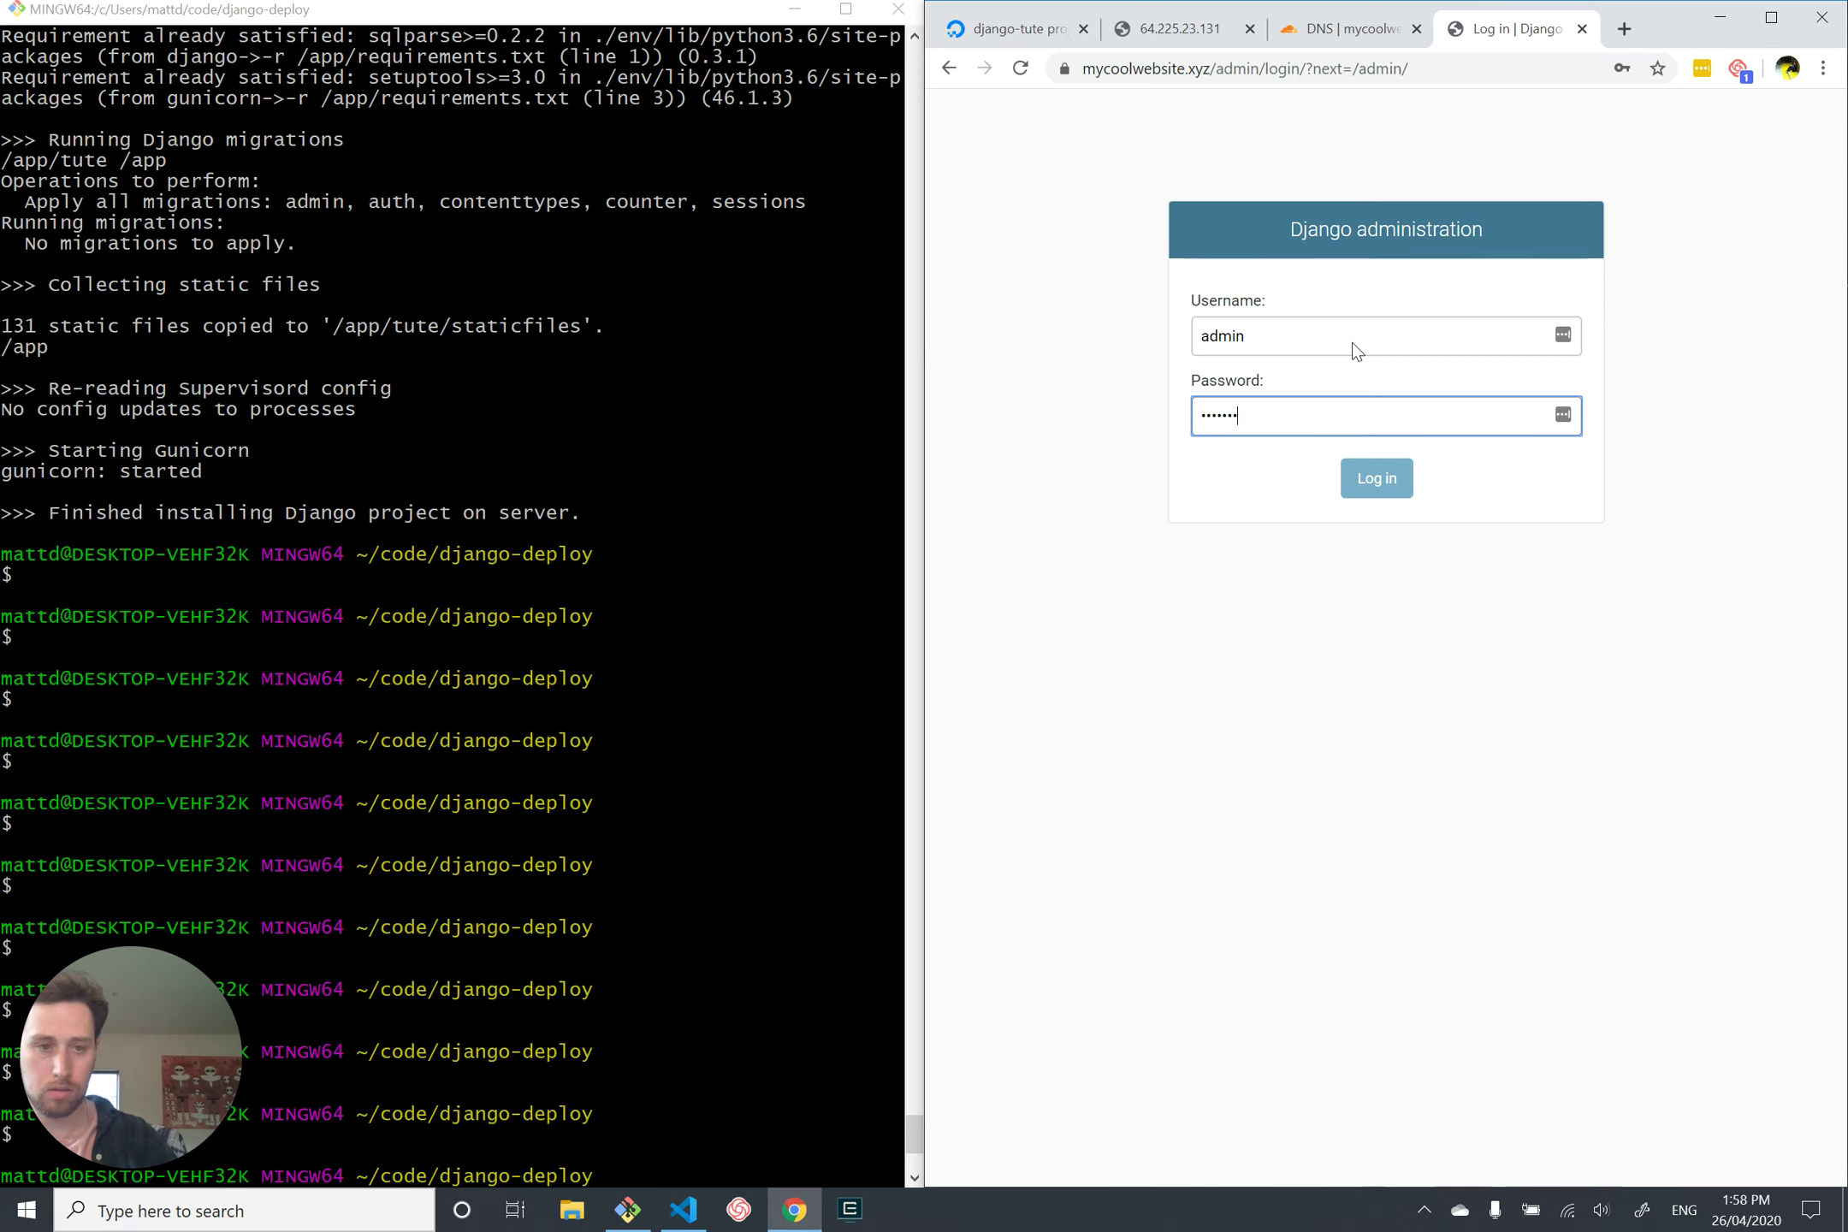
key("ctrl+a")
type("•••••••")
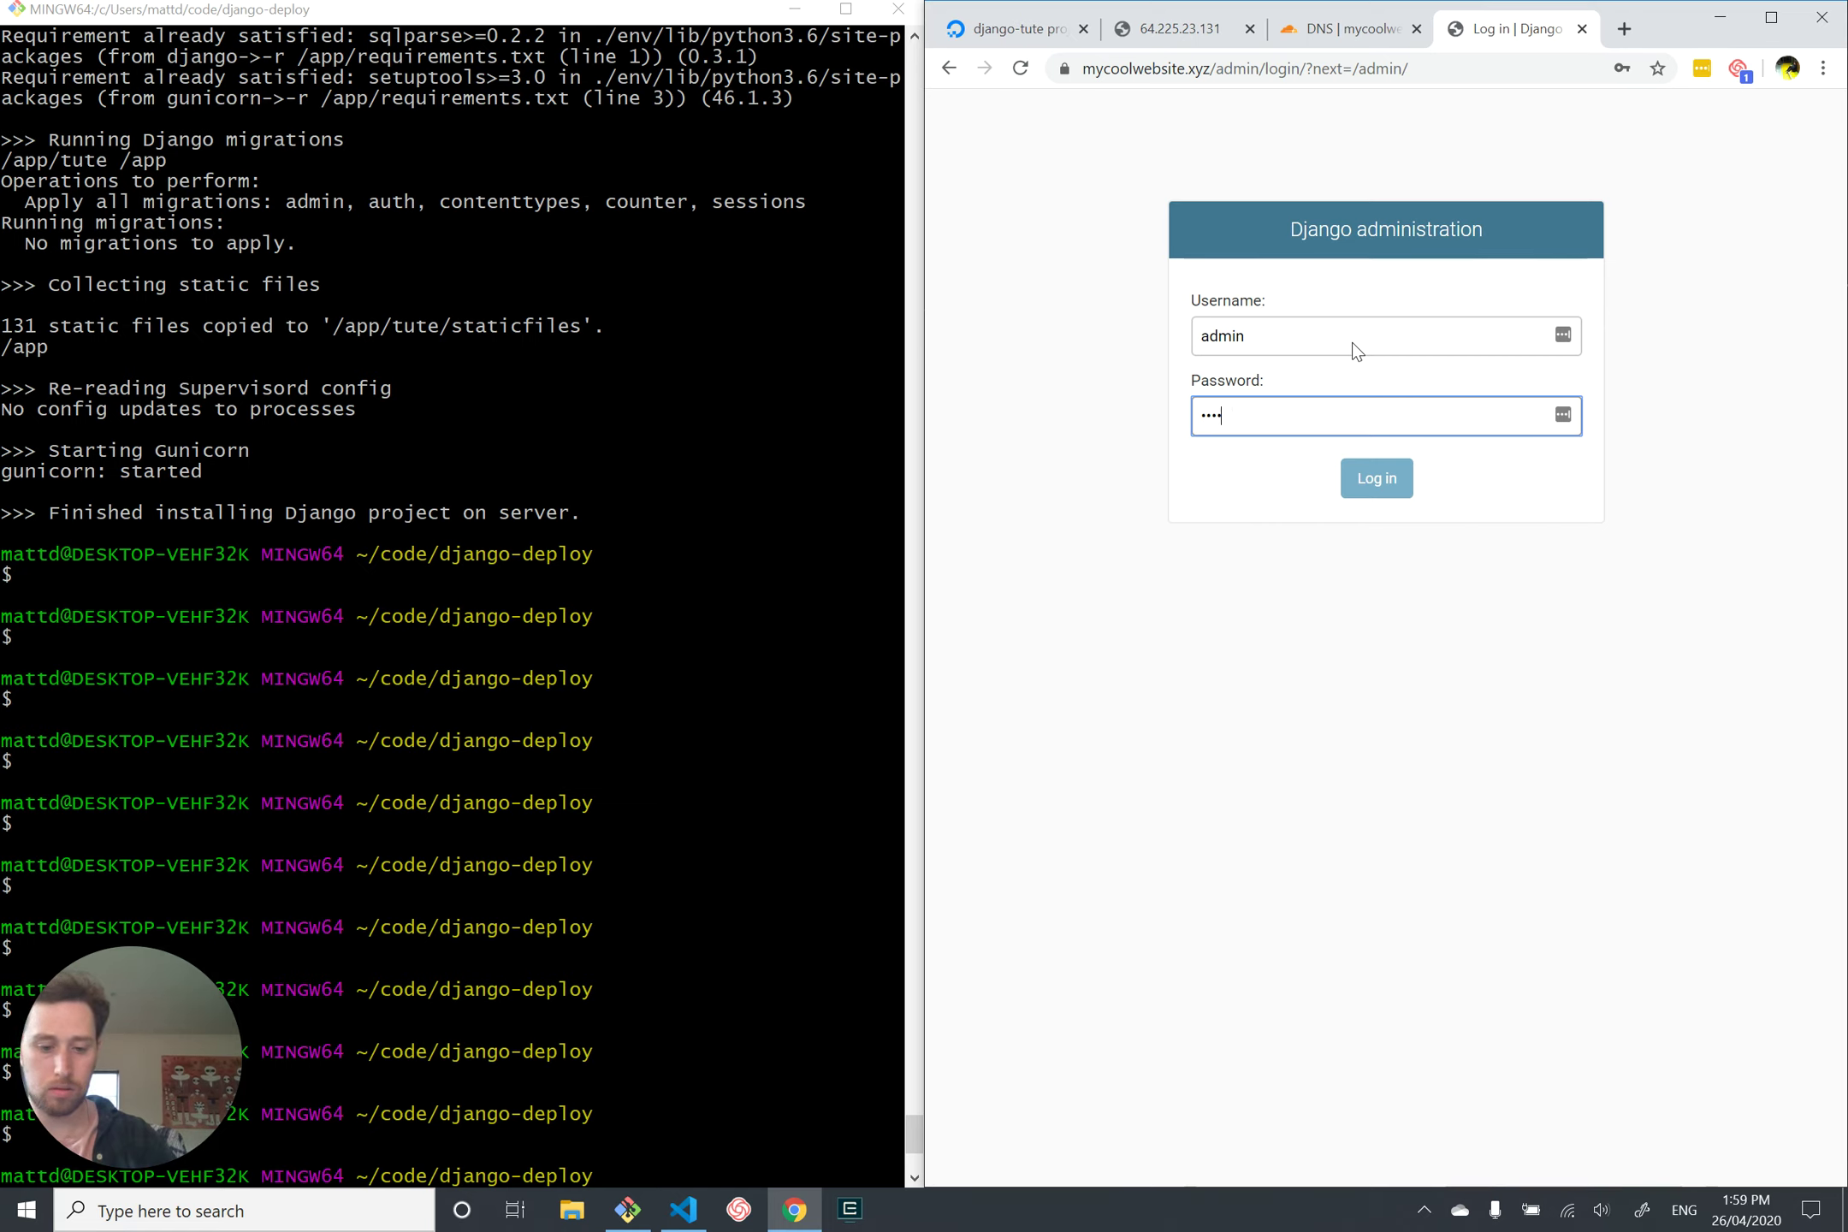
type("•••")
key("Return")
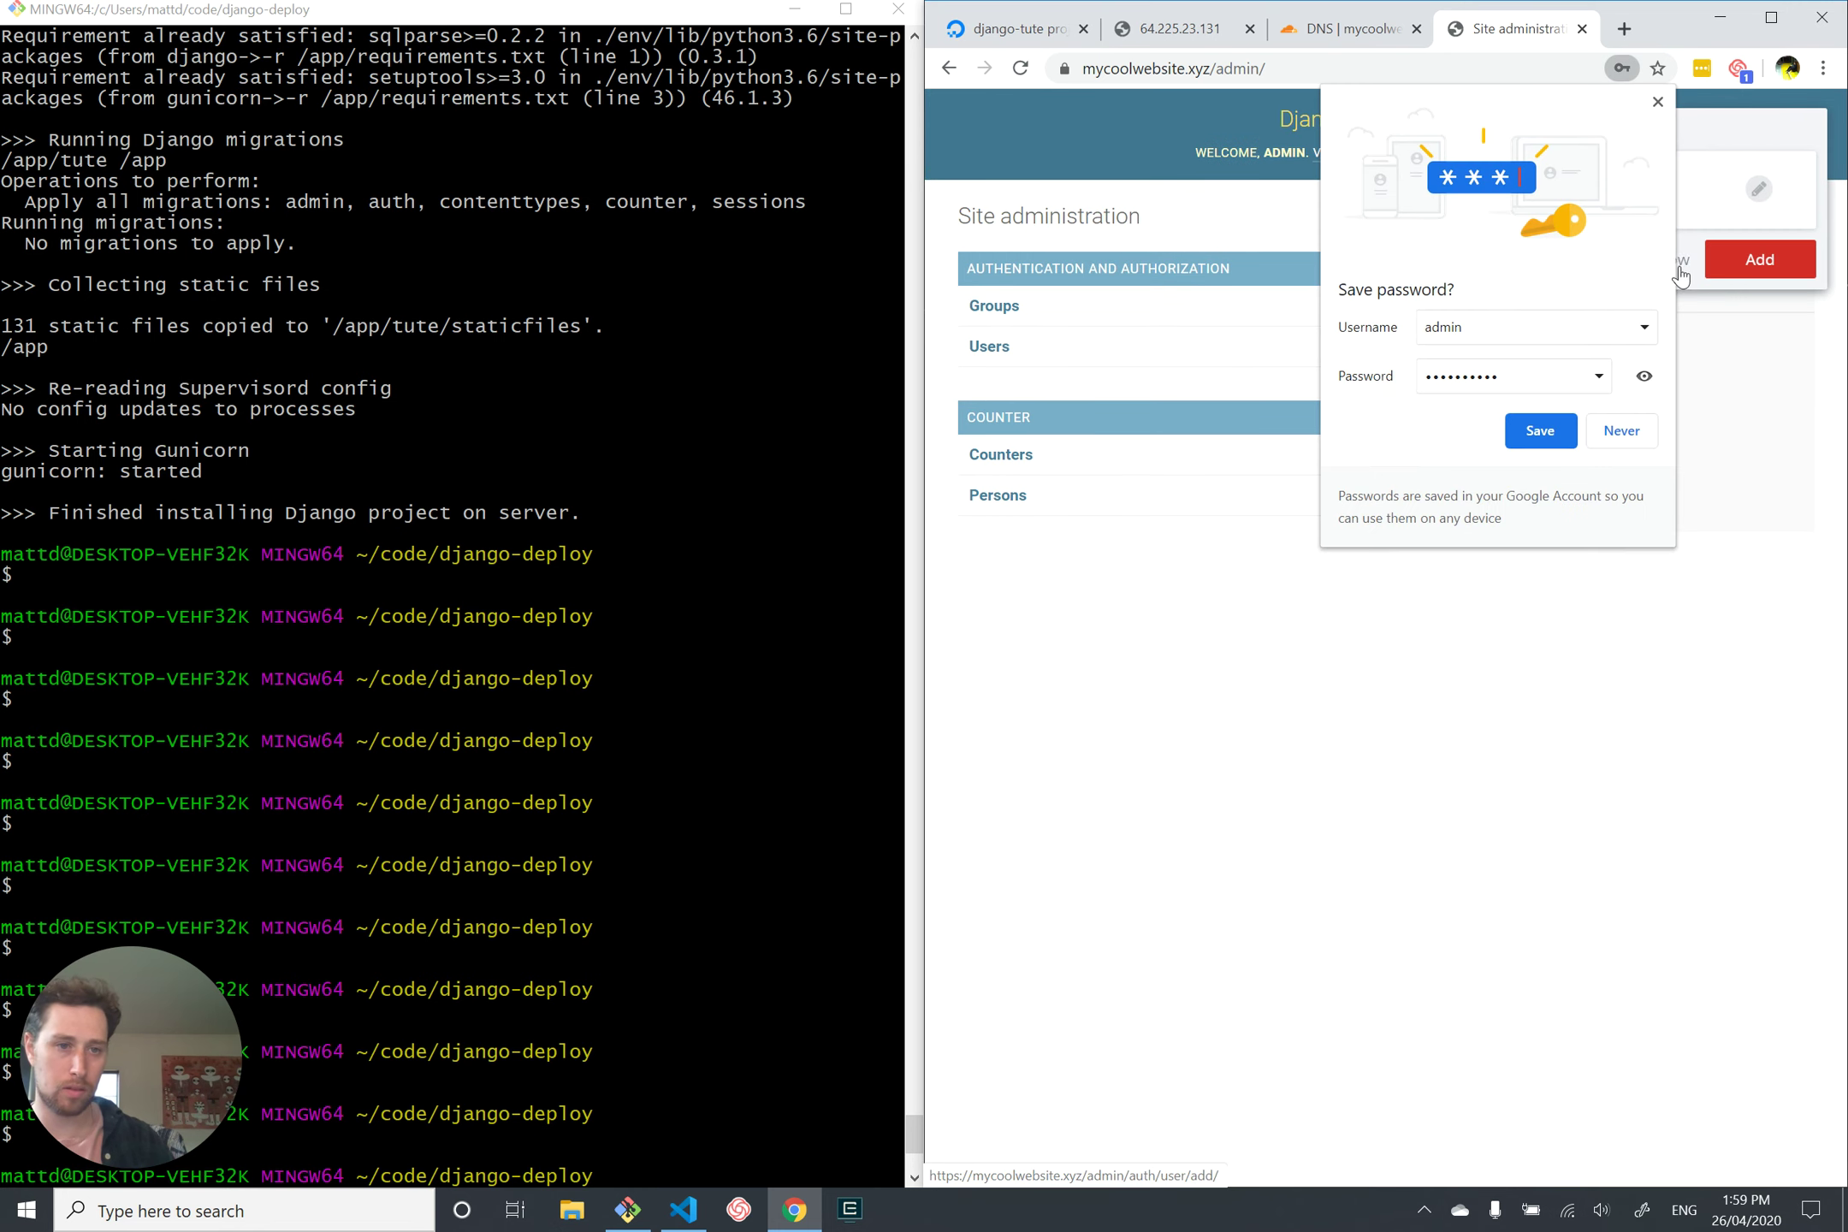
left_click(1635, 439)
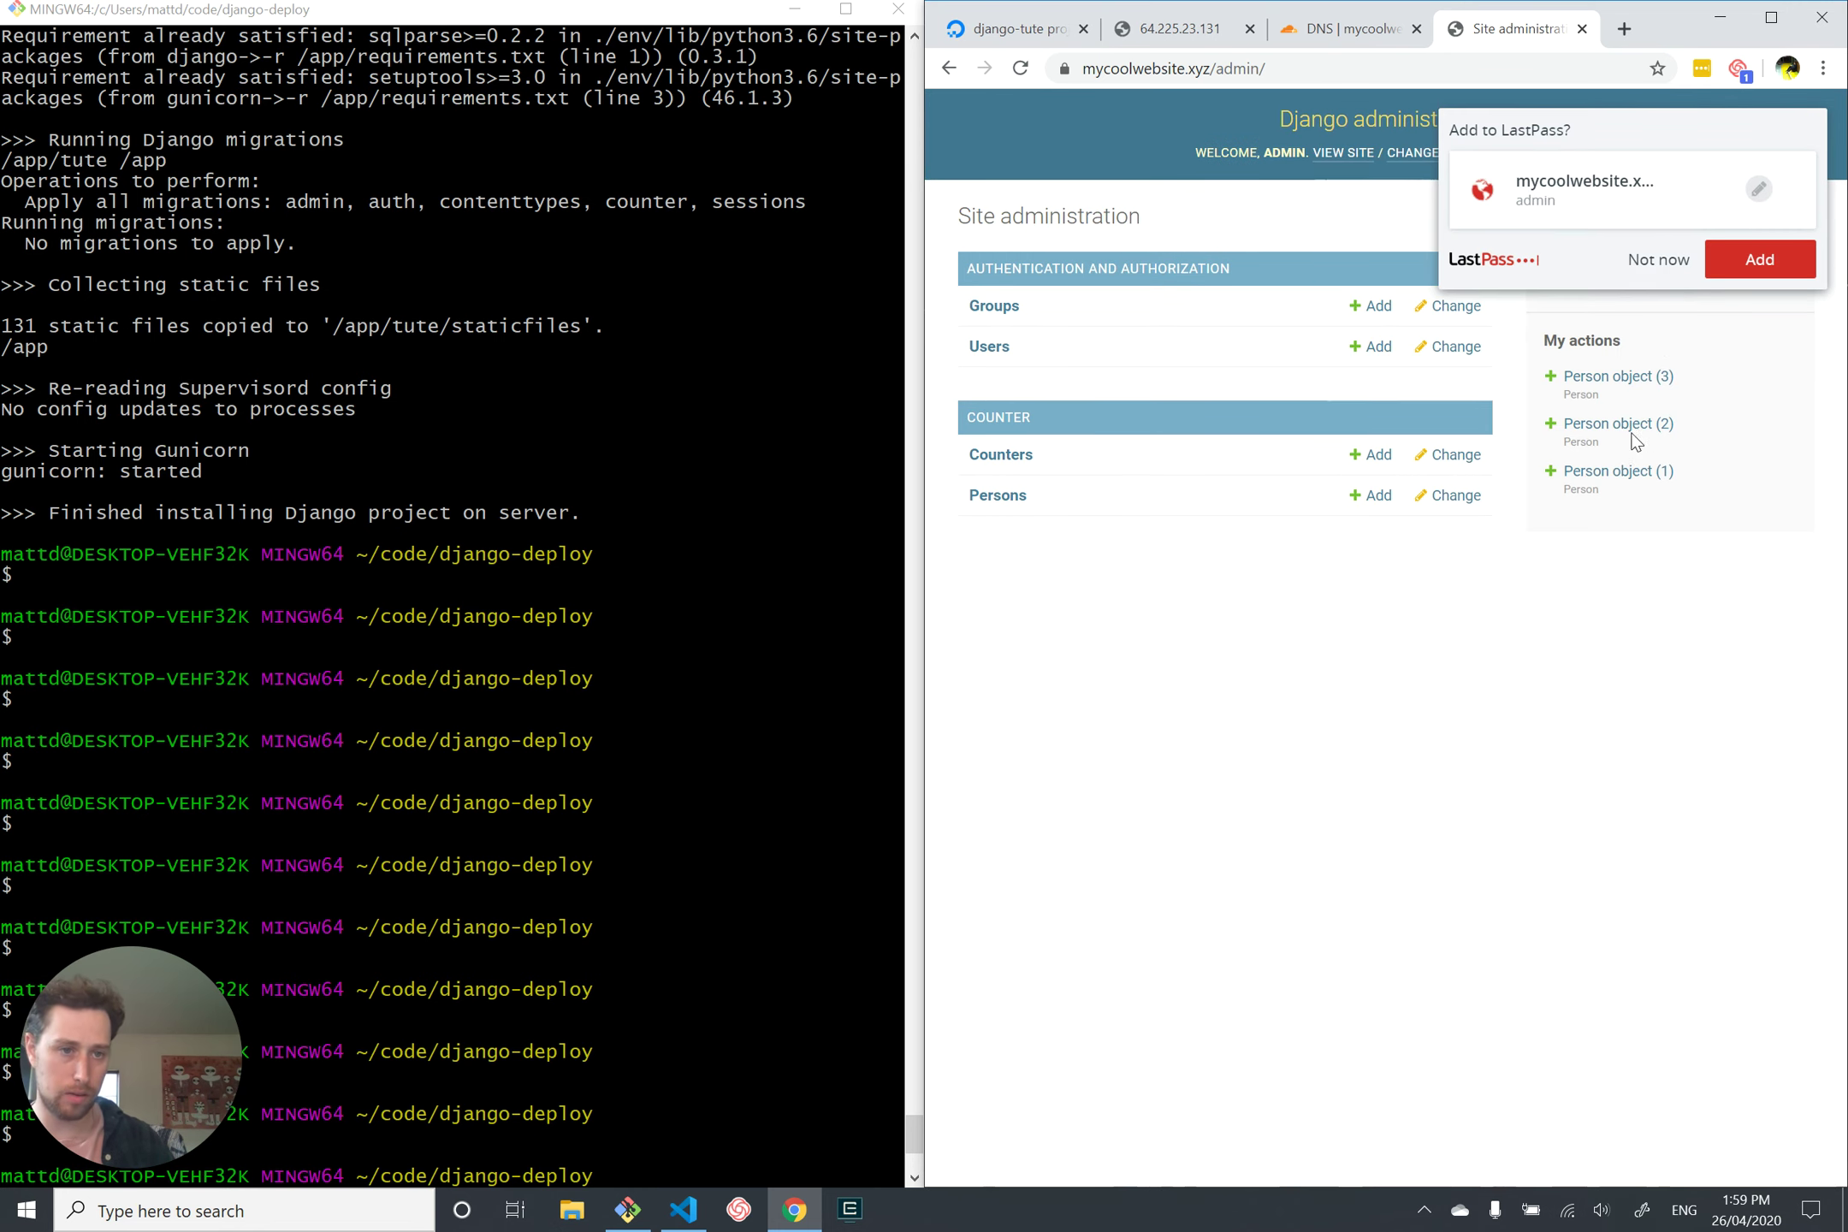
left_click(1660, 262)
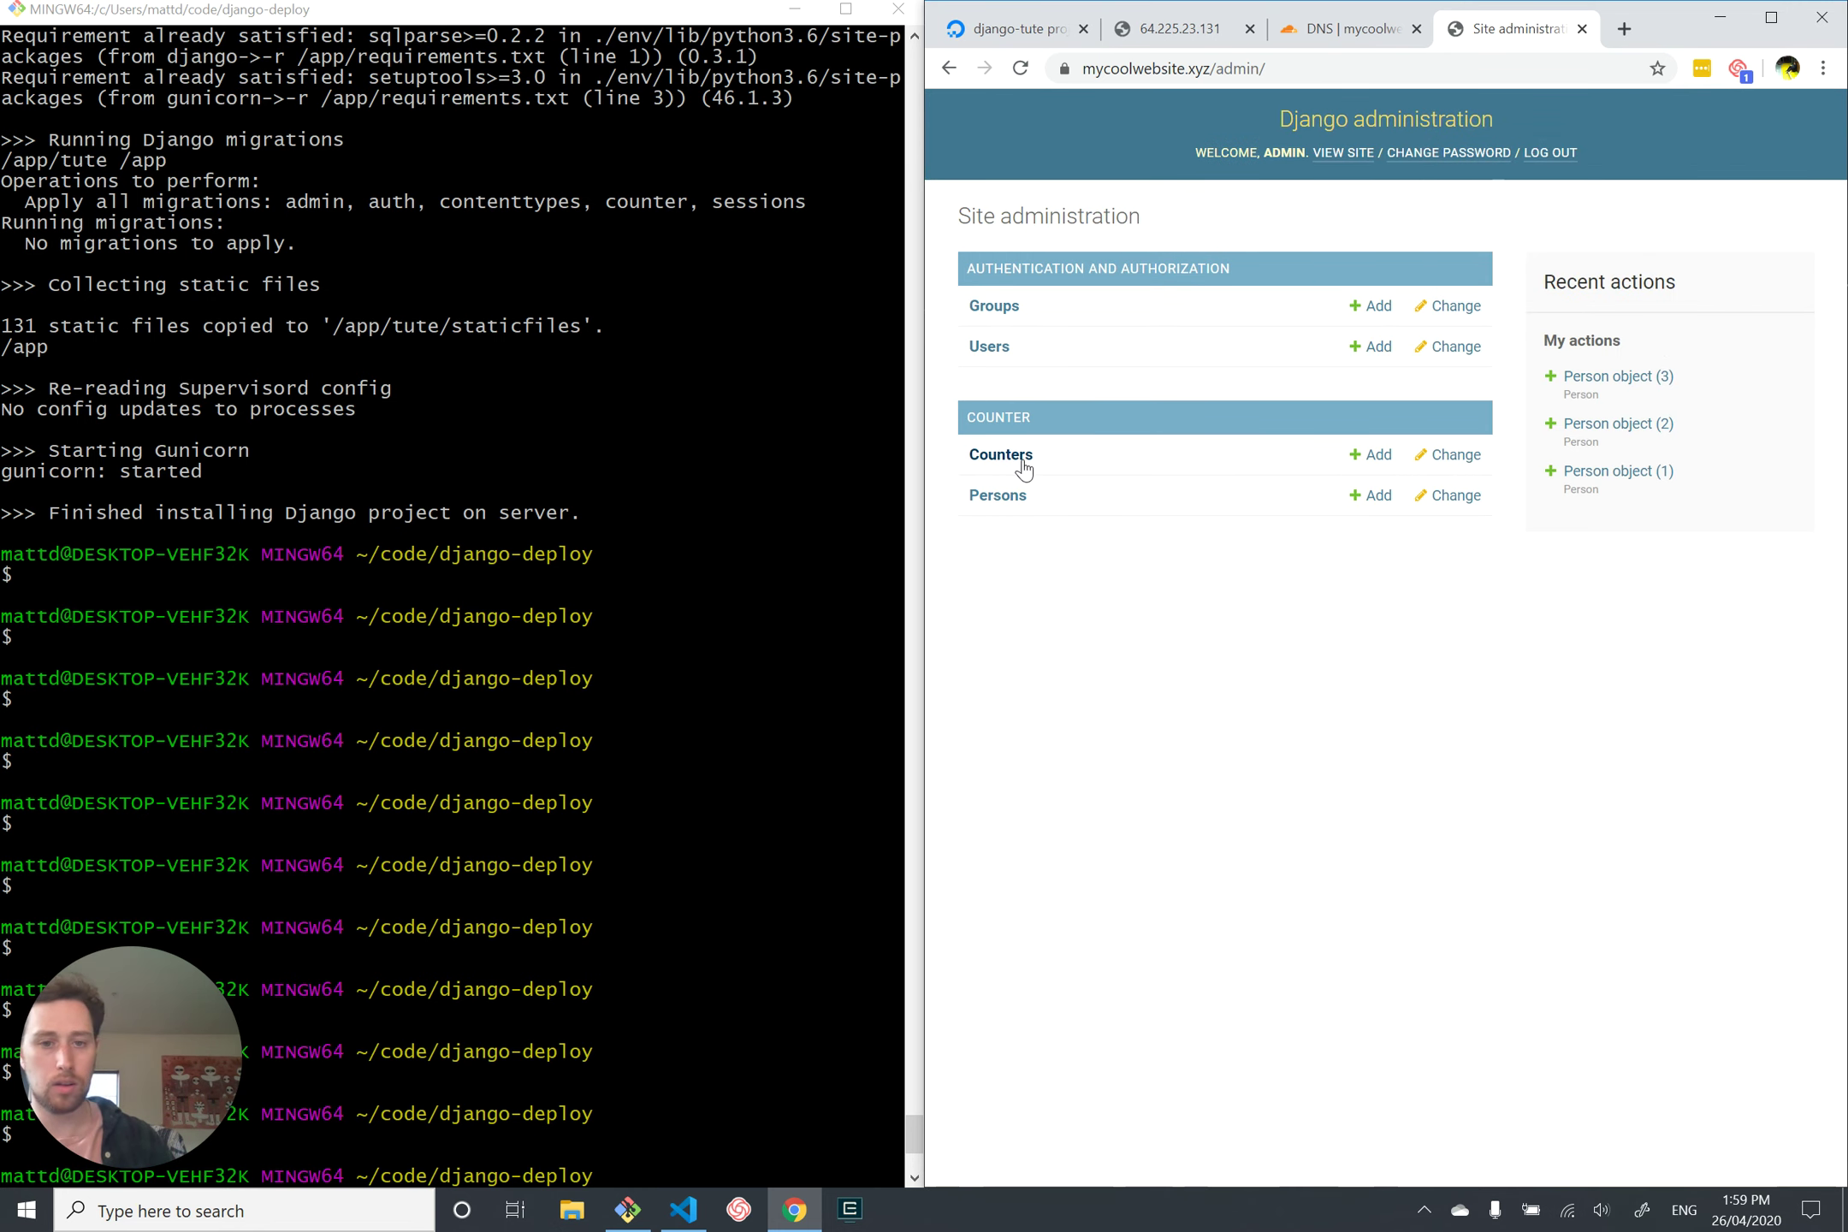
Step: Open Persons and edit Person object (3)
left_click(1008, 496)
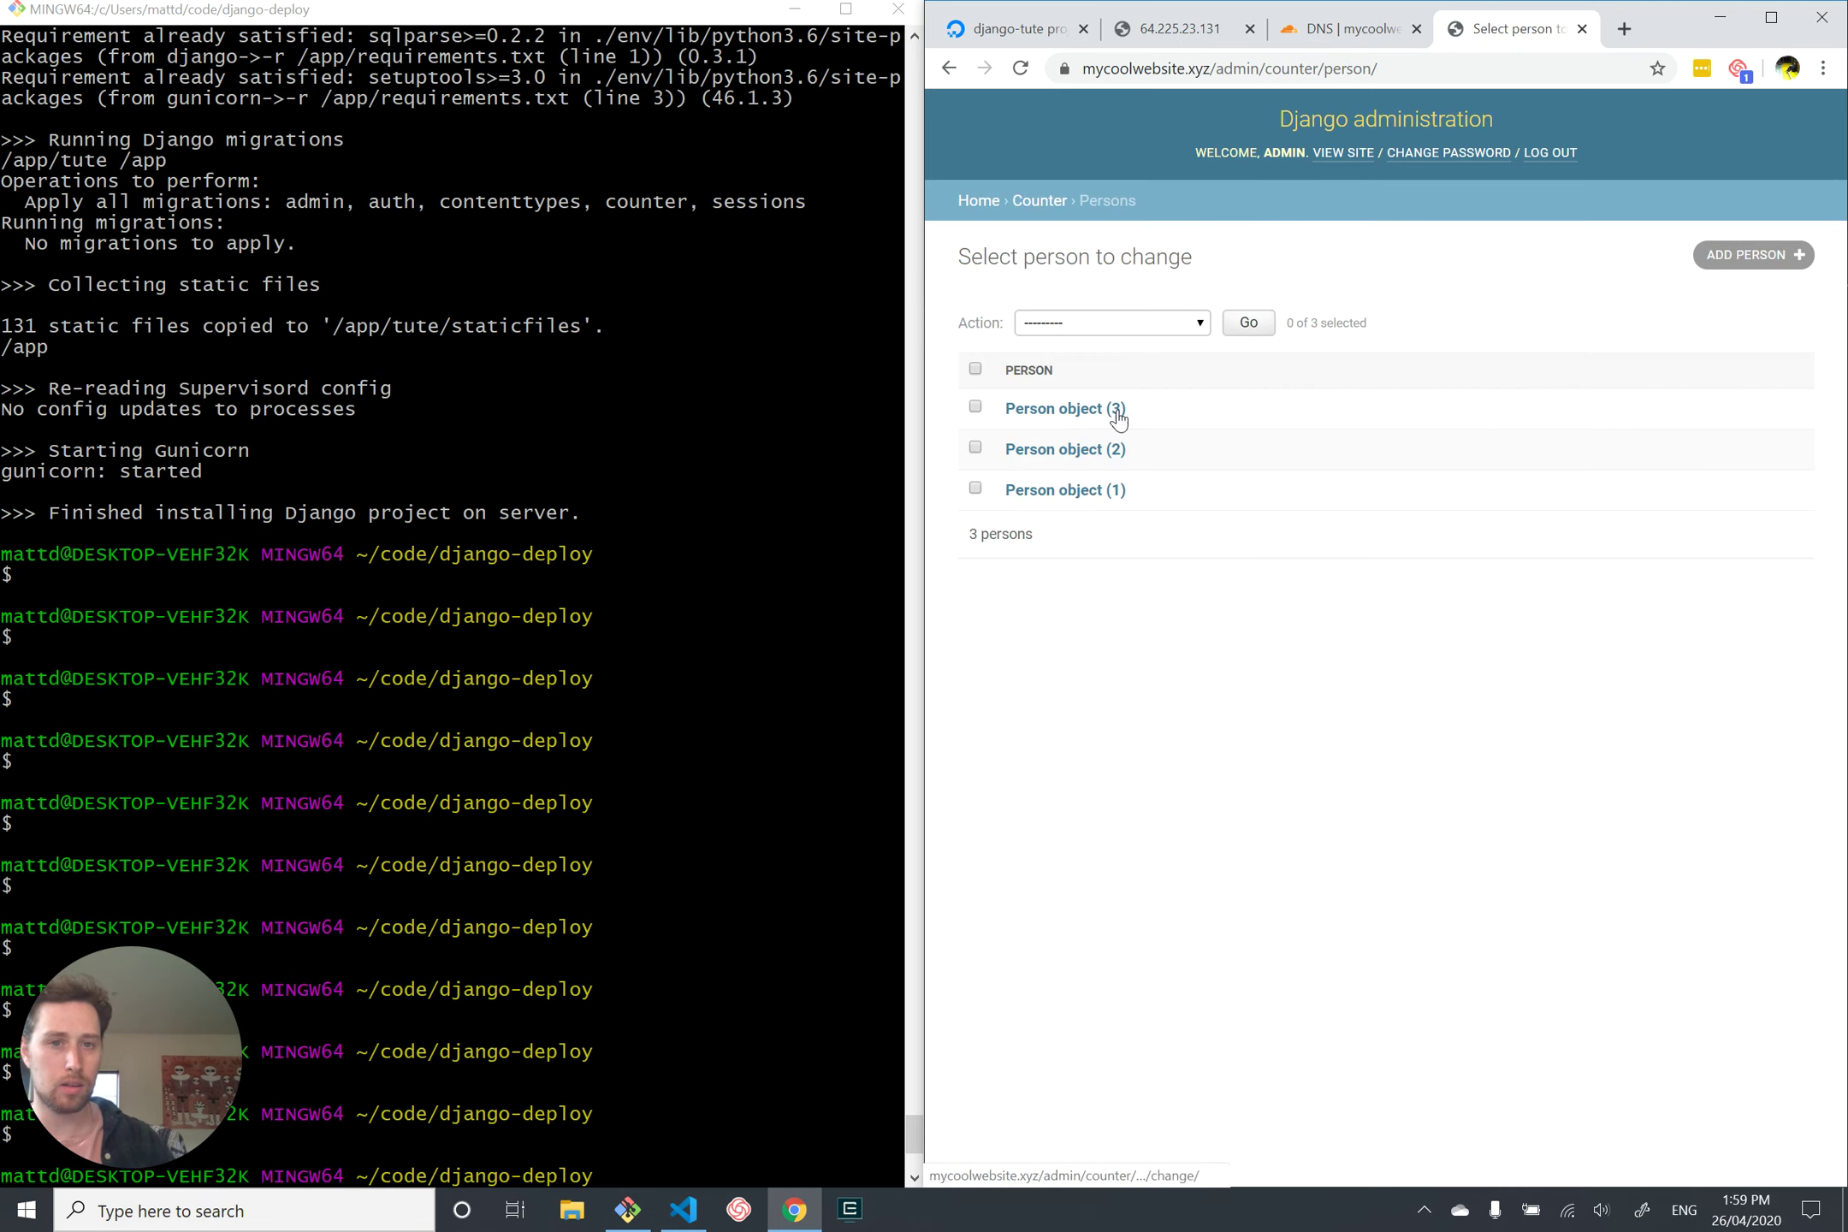
left_click(1043, 419)
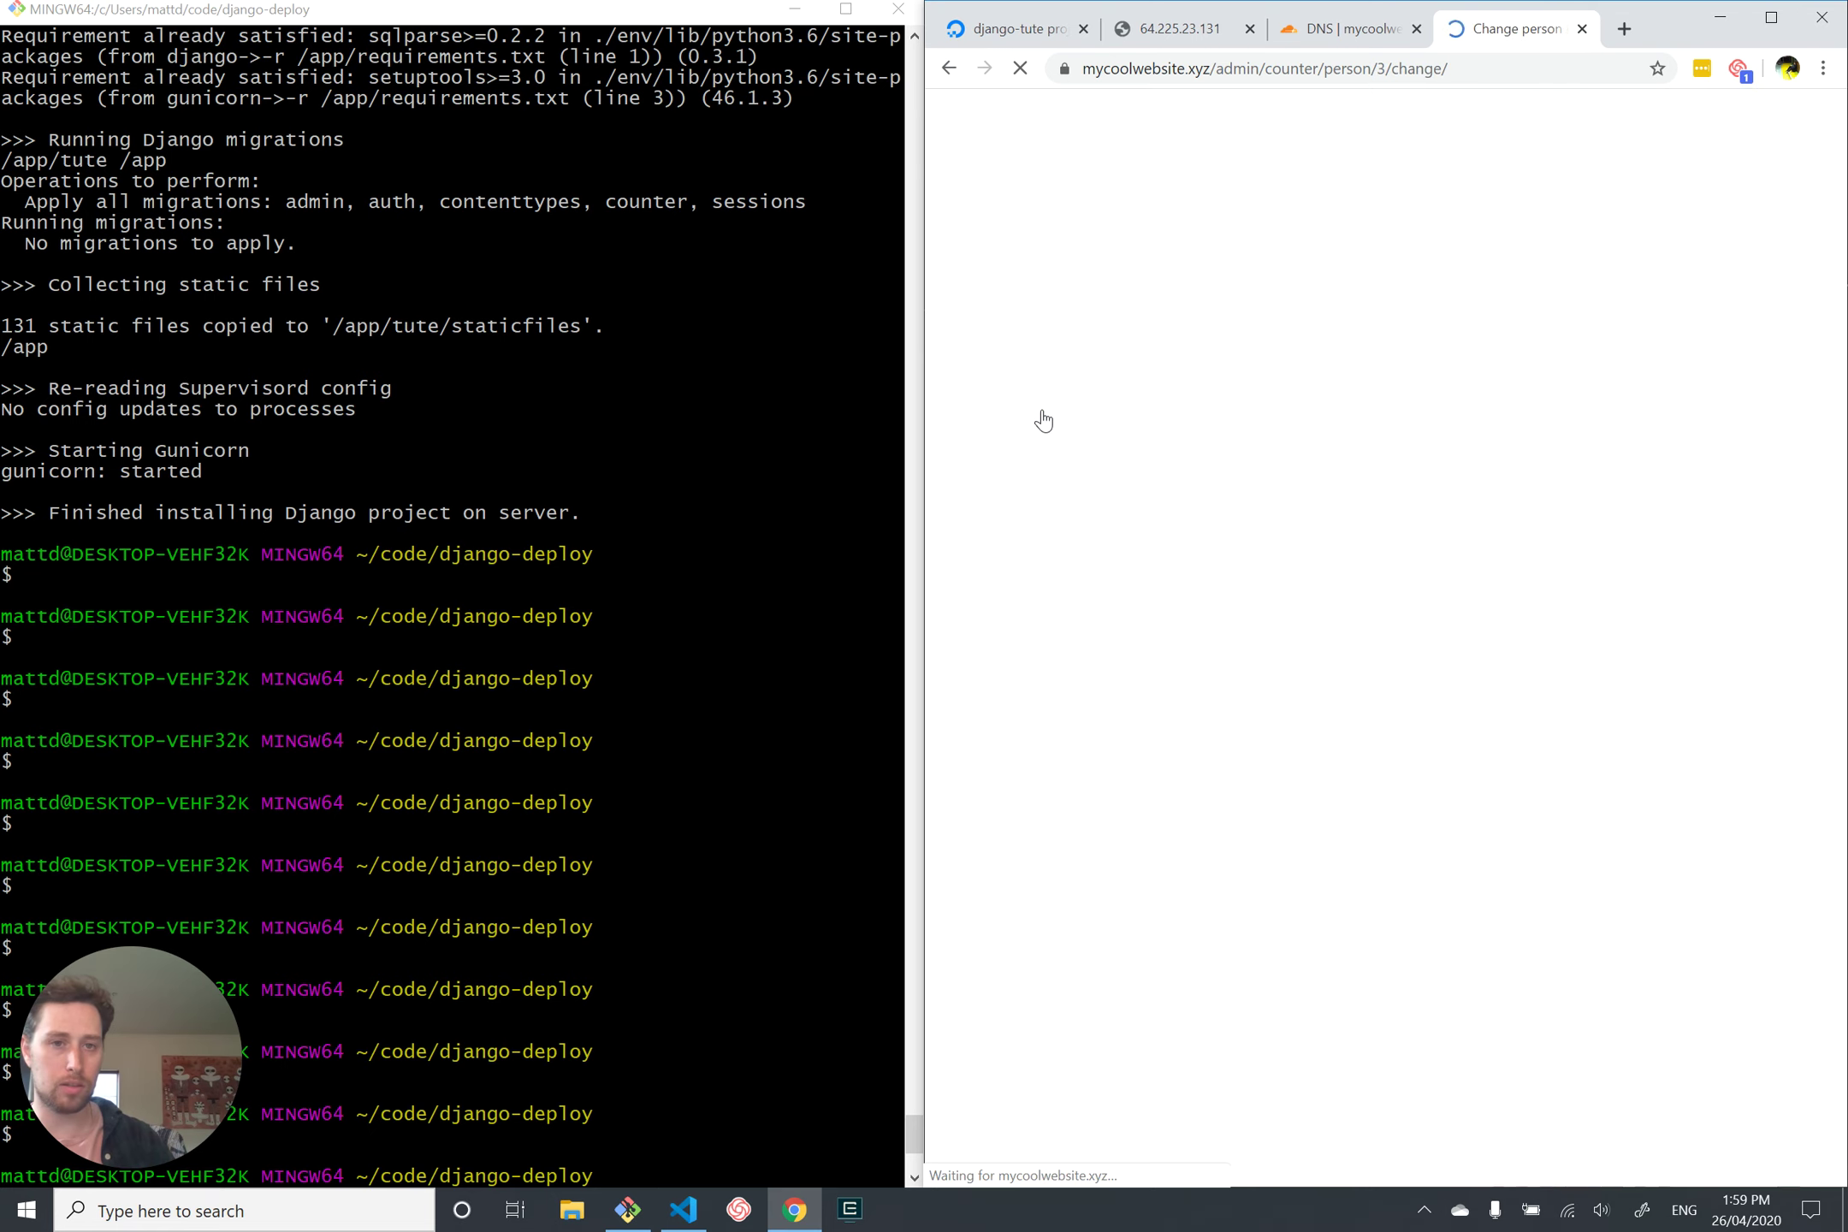
left_click(1294, 314)
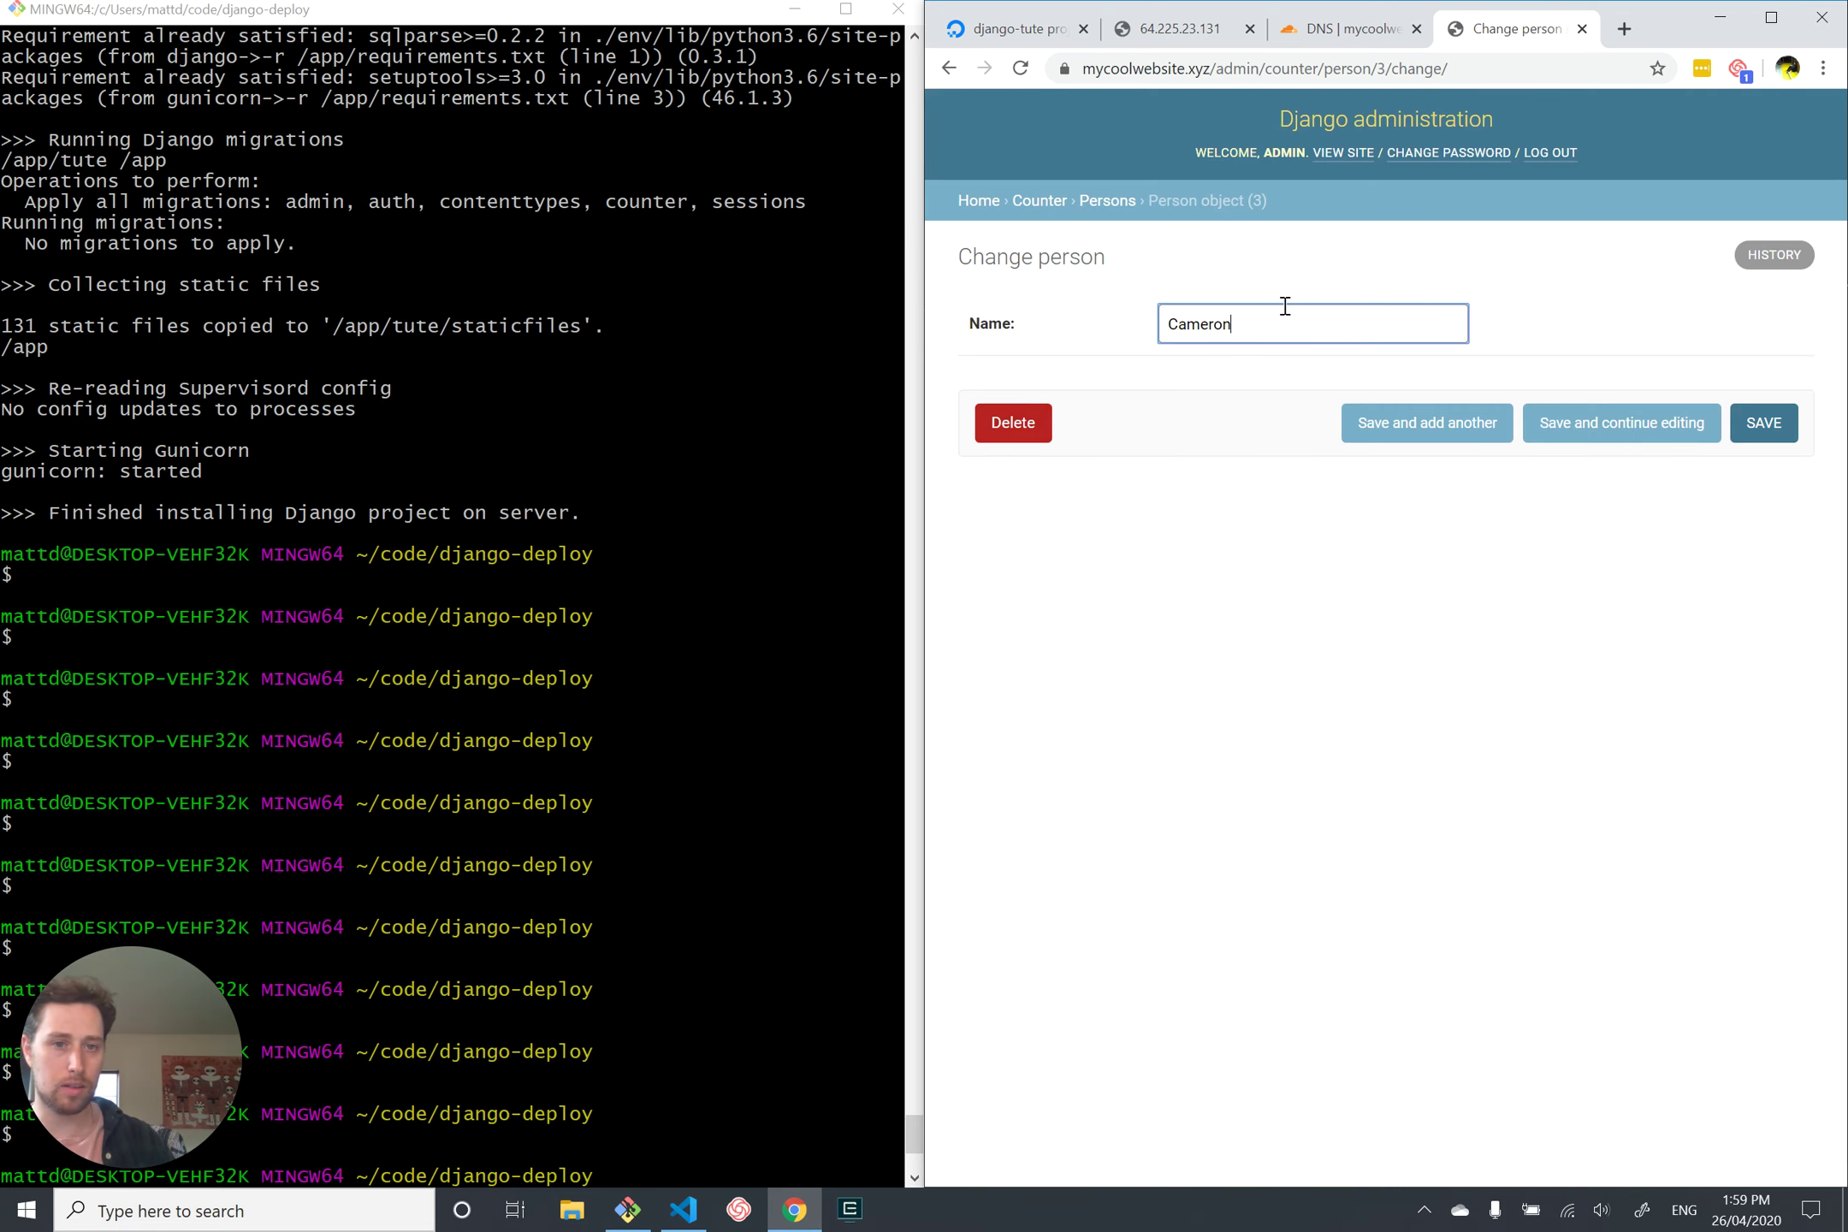
Step: Check the padlock's connection security details, then close the admin tab
left_click(1073, 69)
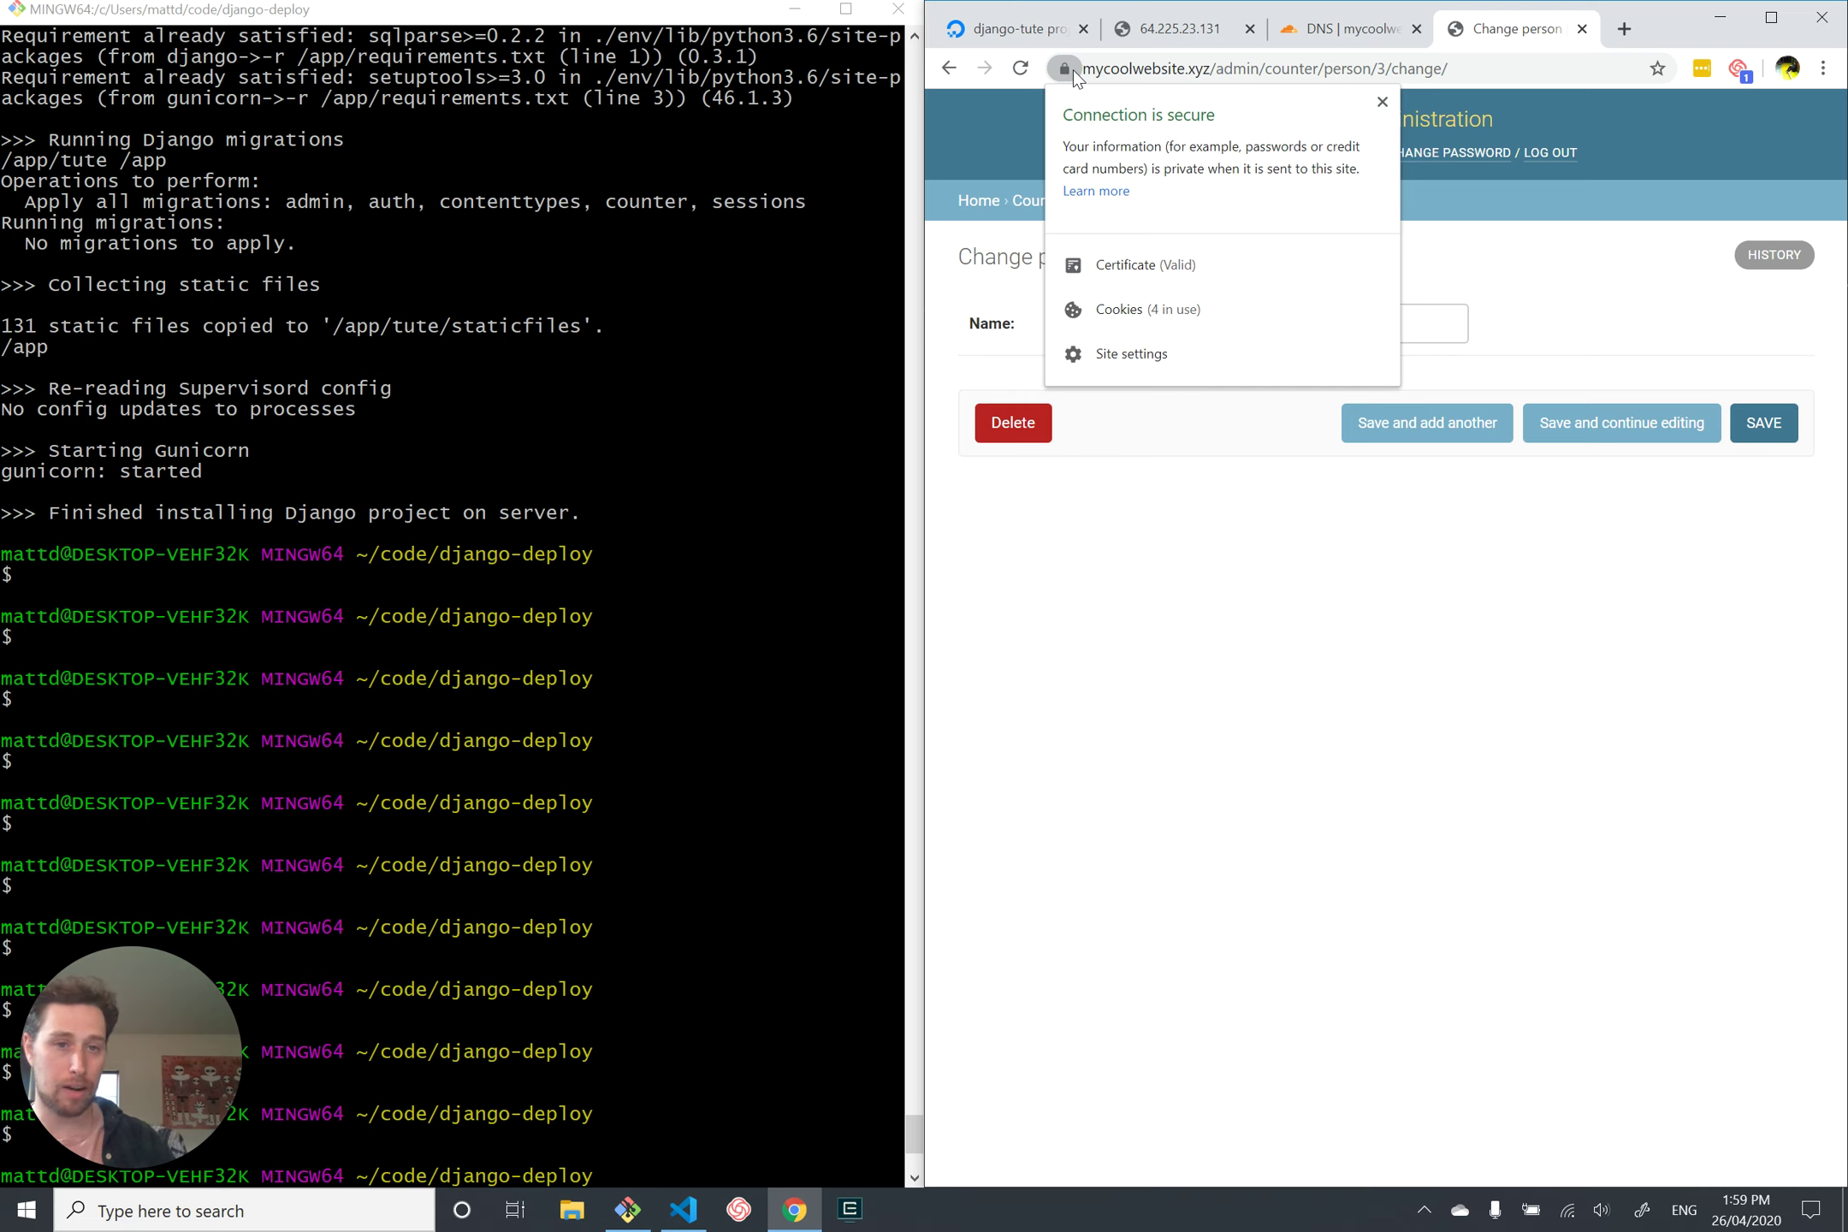
left_click(1215, 556)
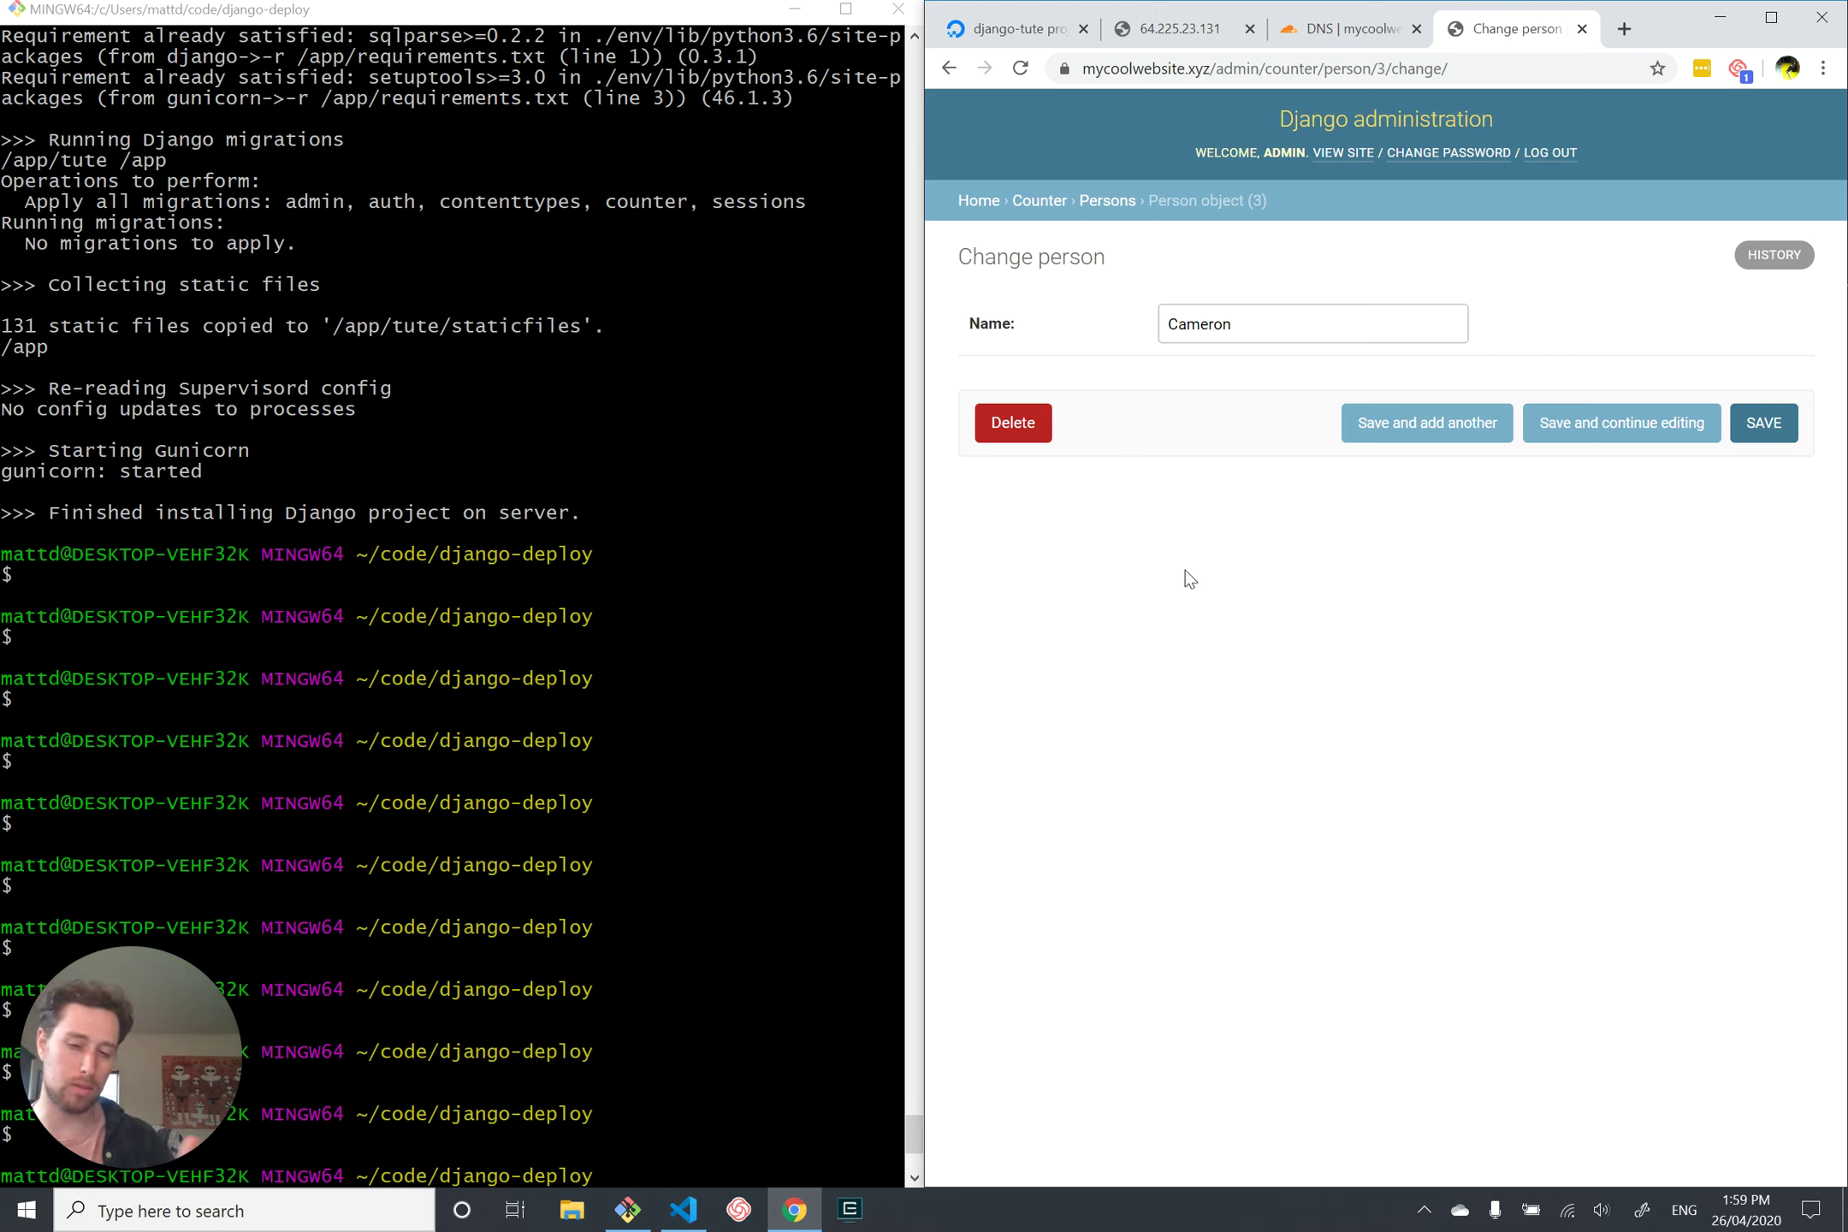
left_click(1582, 29)
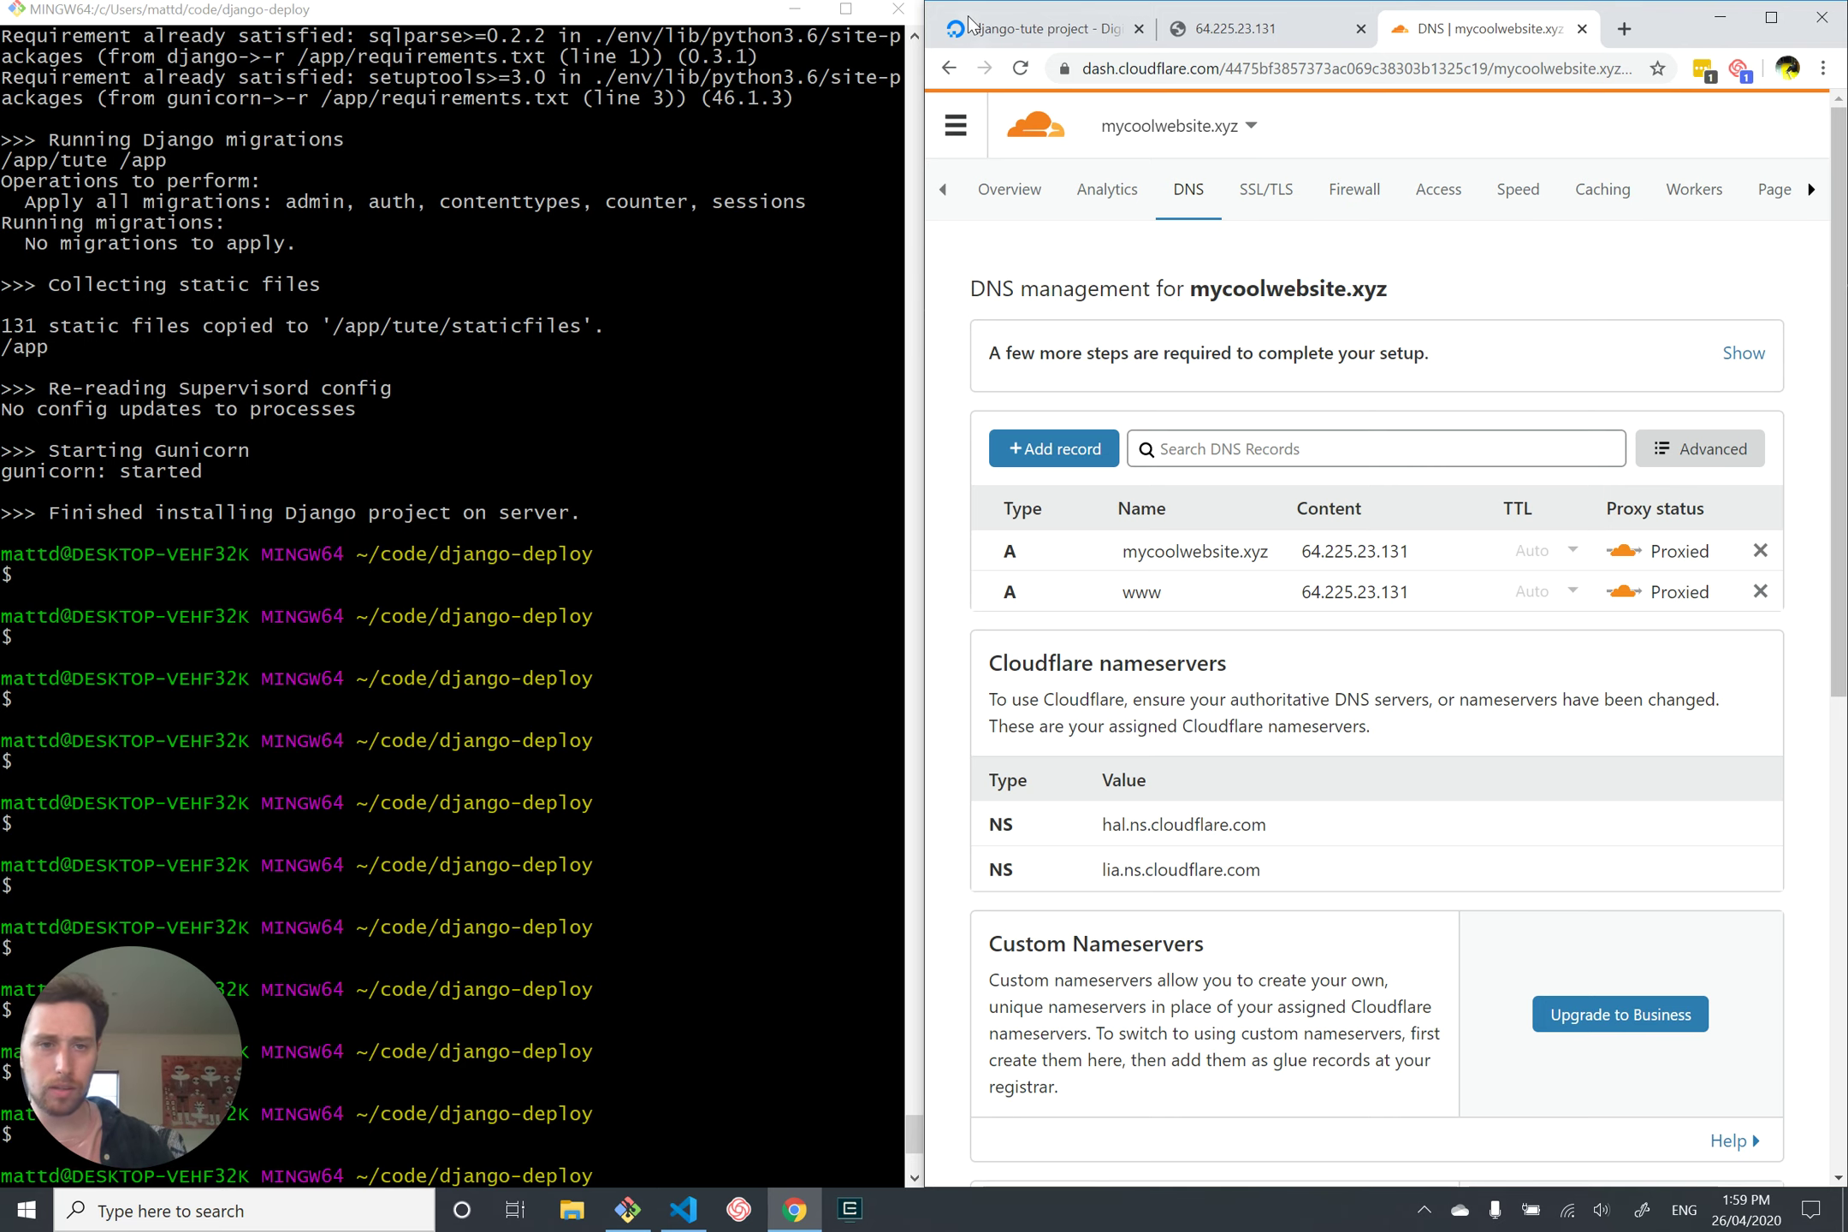
Step: Maximize Chrome, view Cloudflare's Caching settings, then return to the 64.225.23.131 tab
left_click(1283, 28)
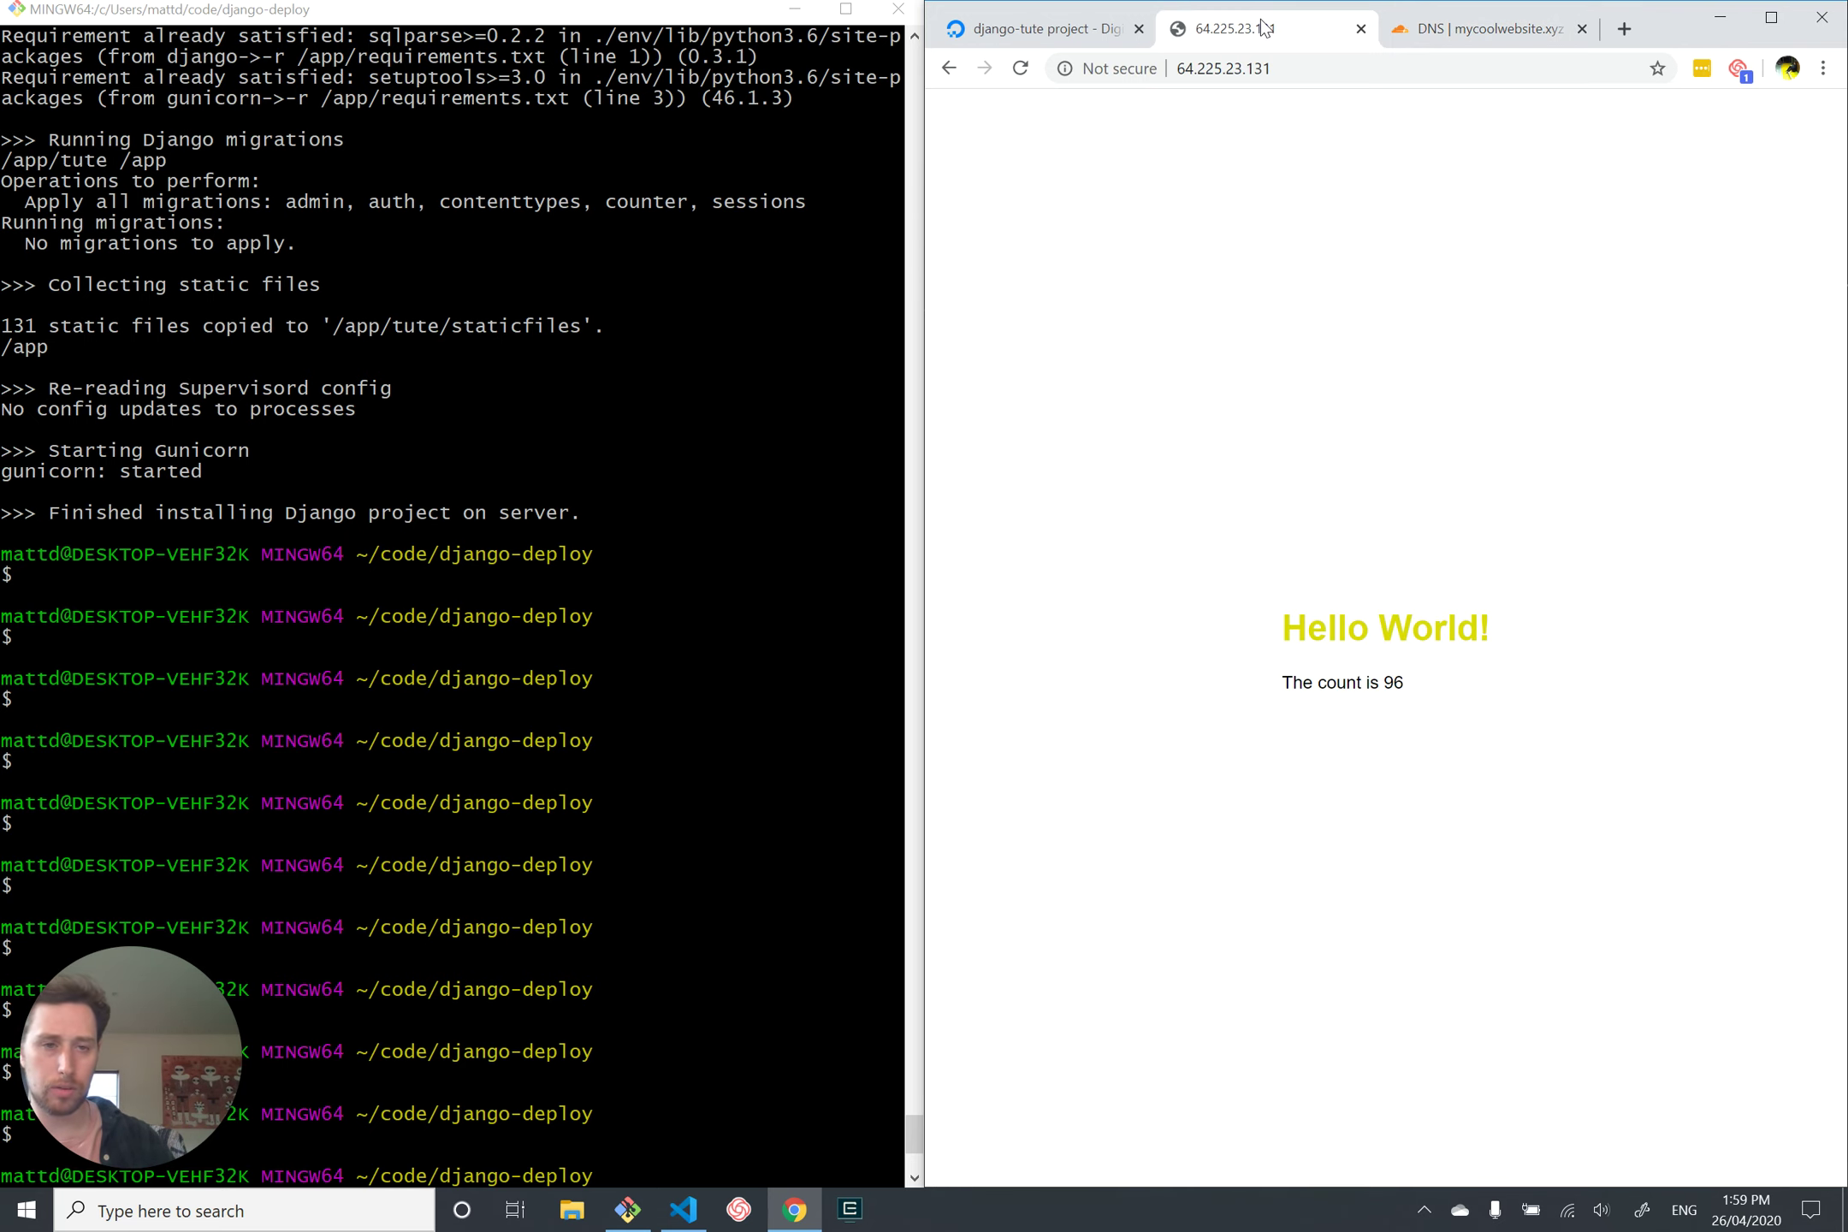
left_click(1443, 31)
left_click(1773, 21)
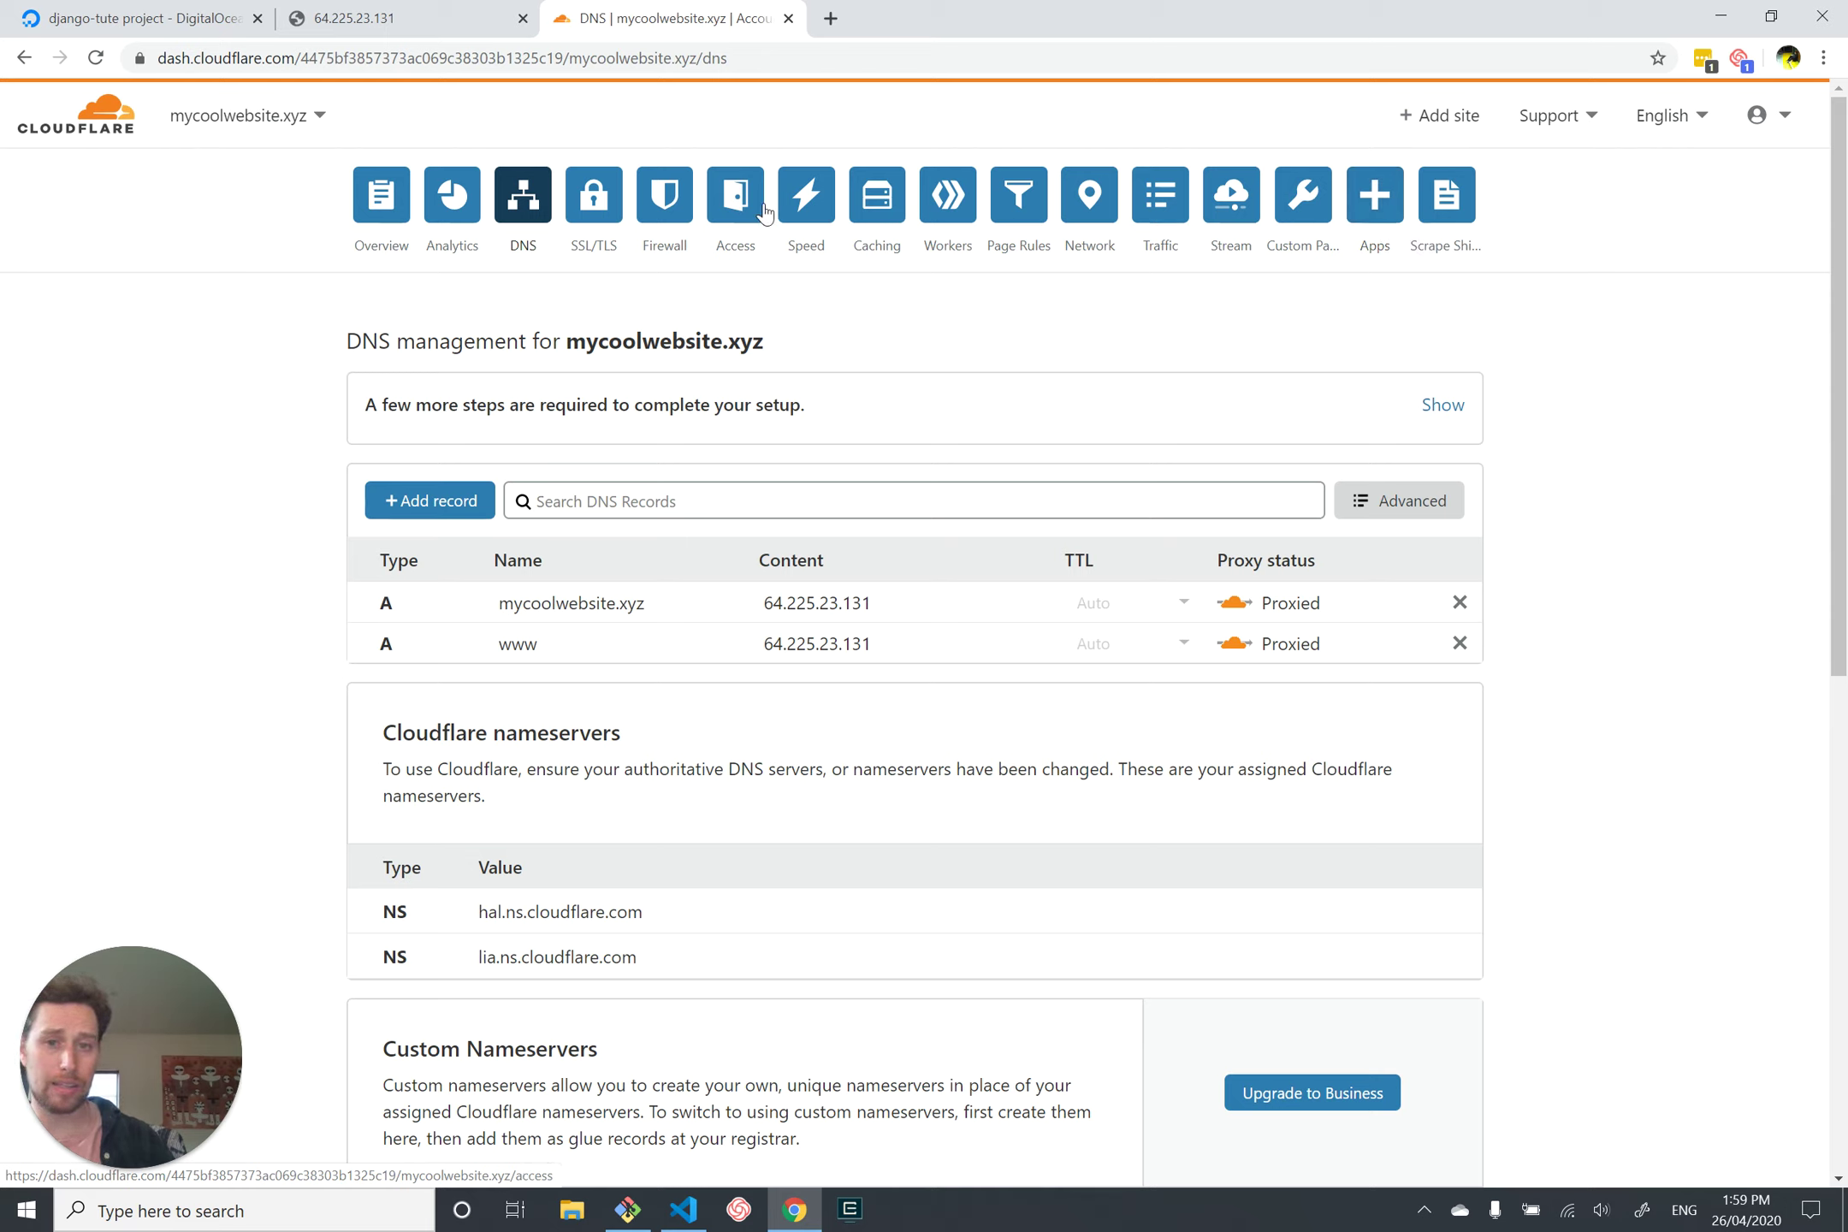
left_click(881, 204)
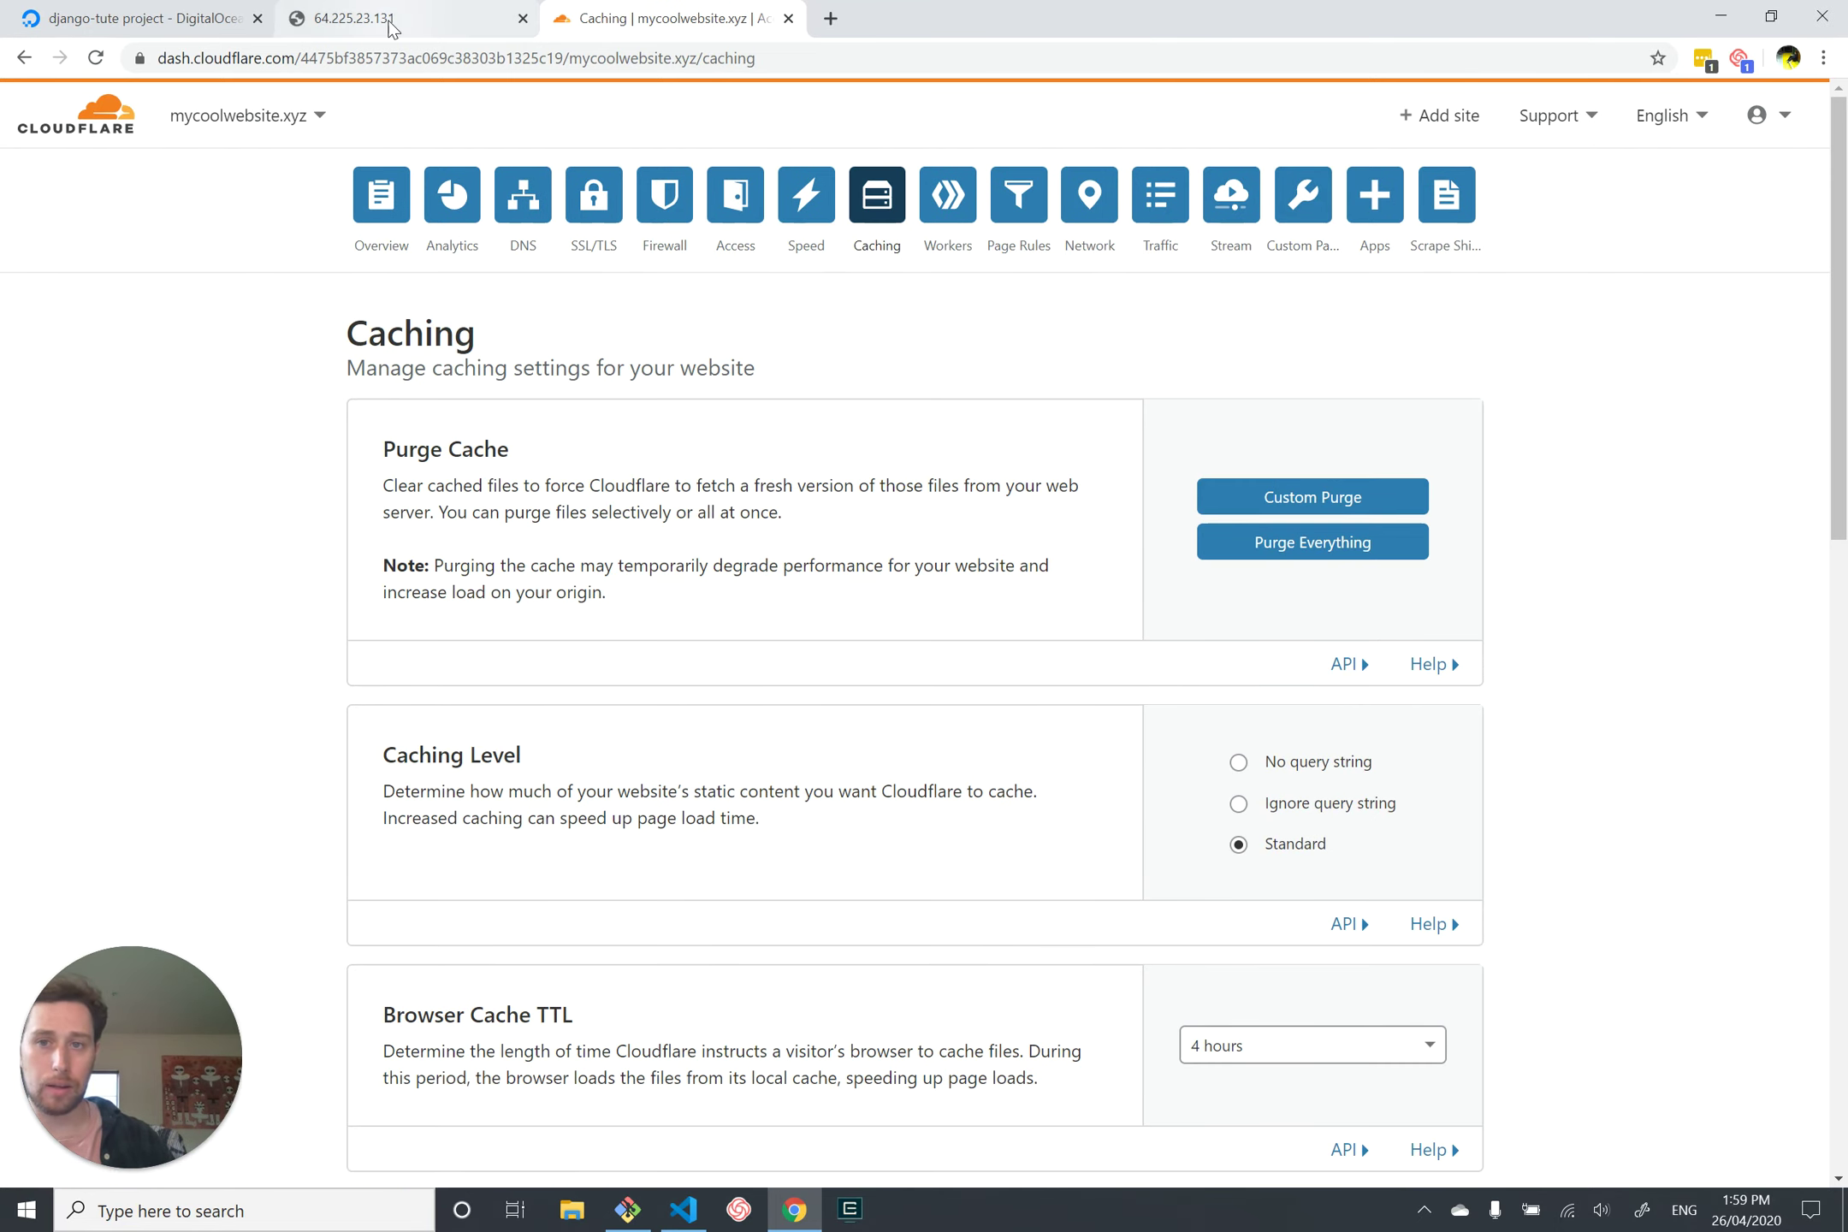
left_click(390, 24)
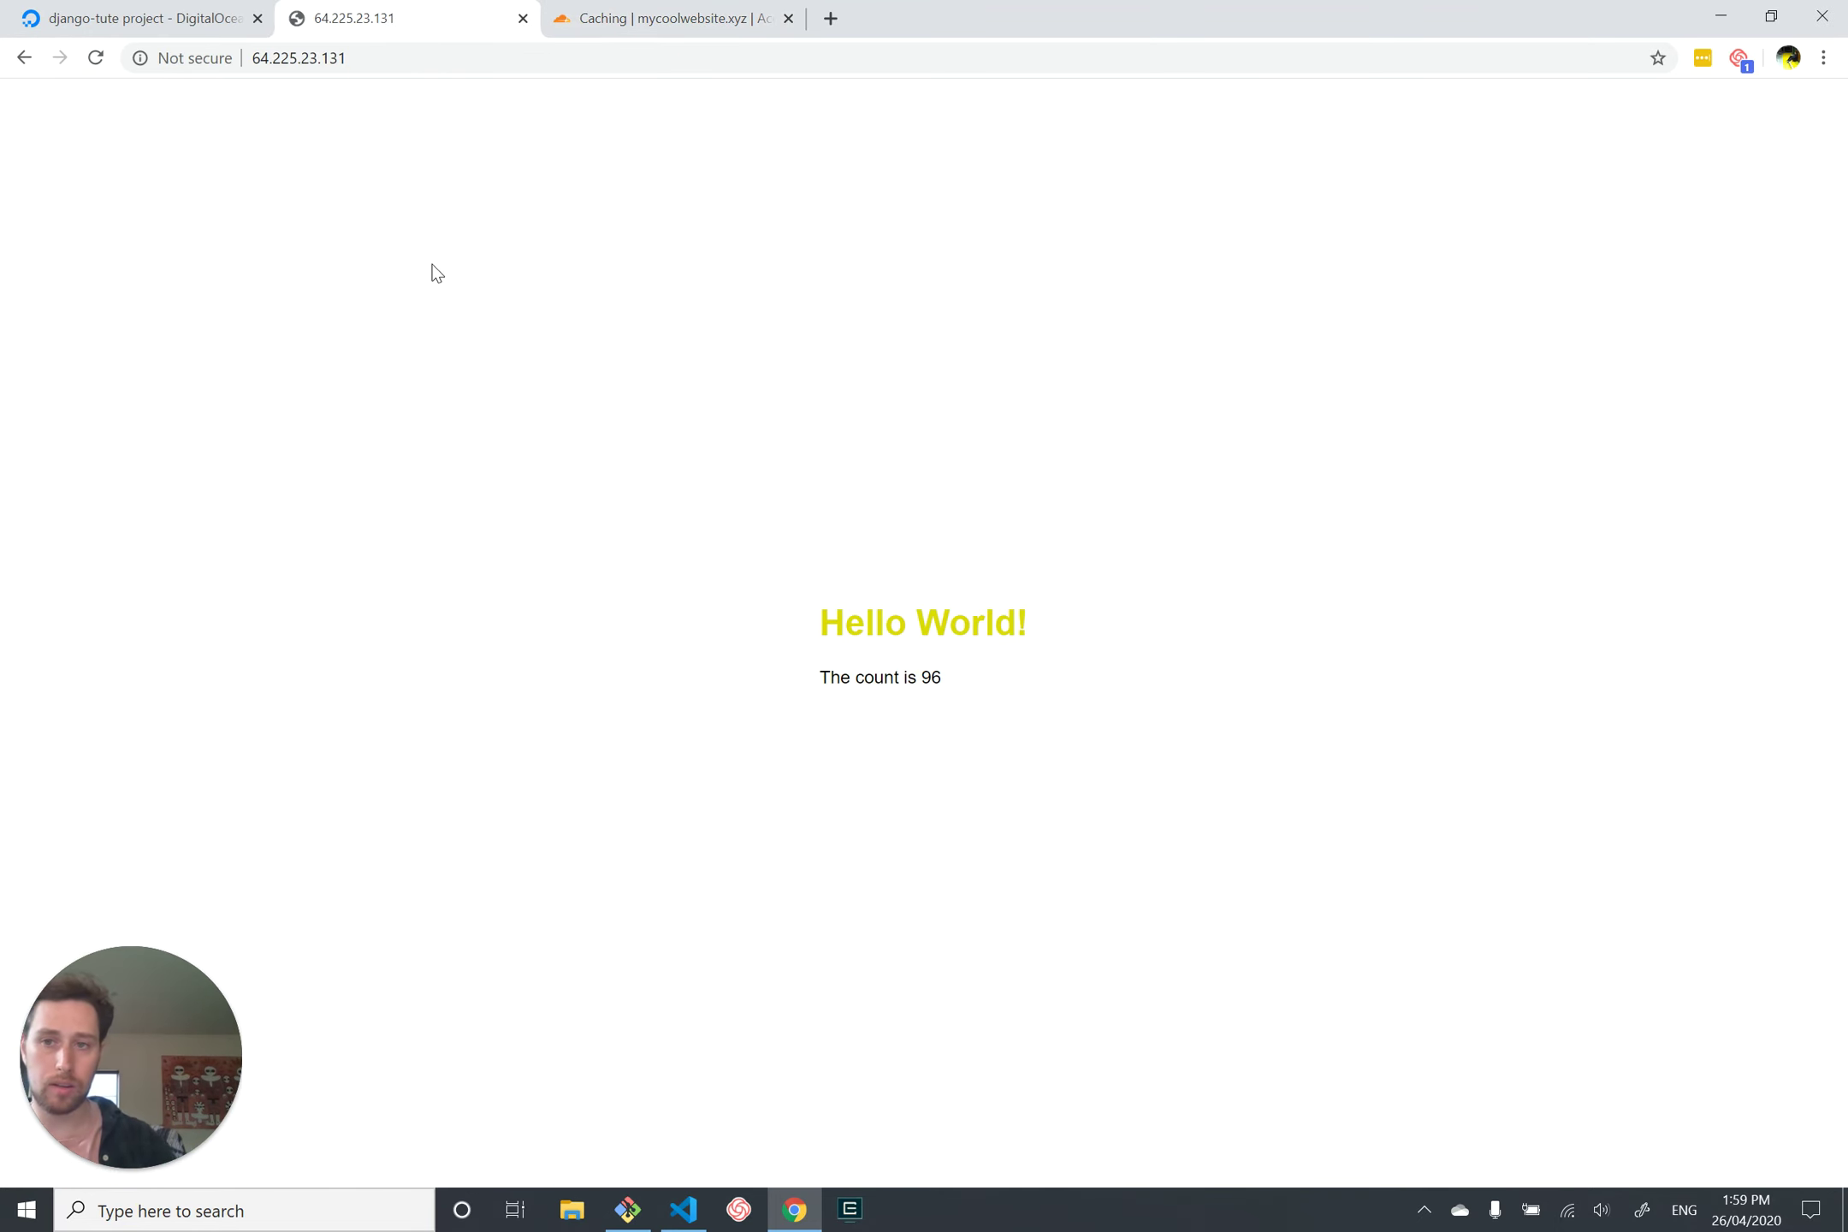
left_click(554, 60)
type("mat")
key("Return")
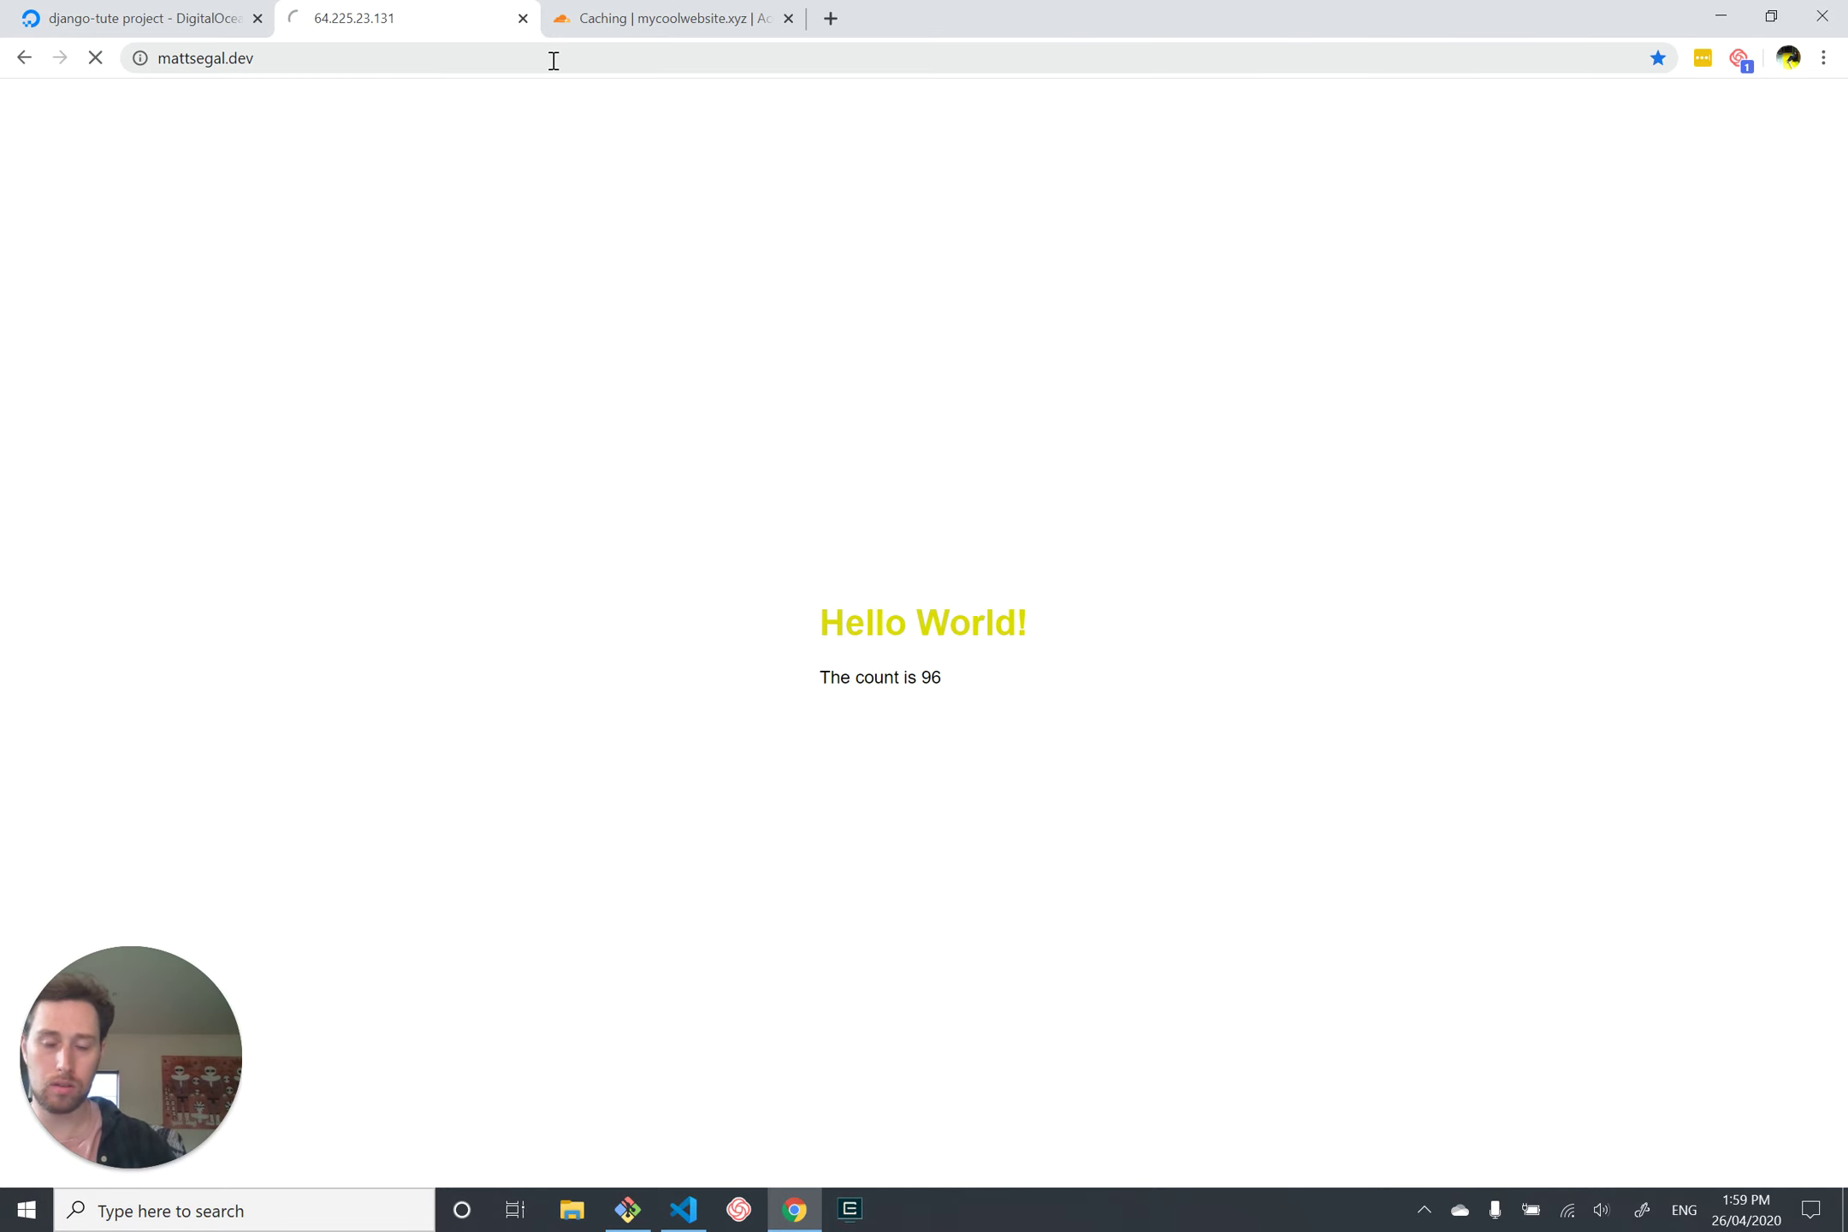
left_click(516, 57)
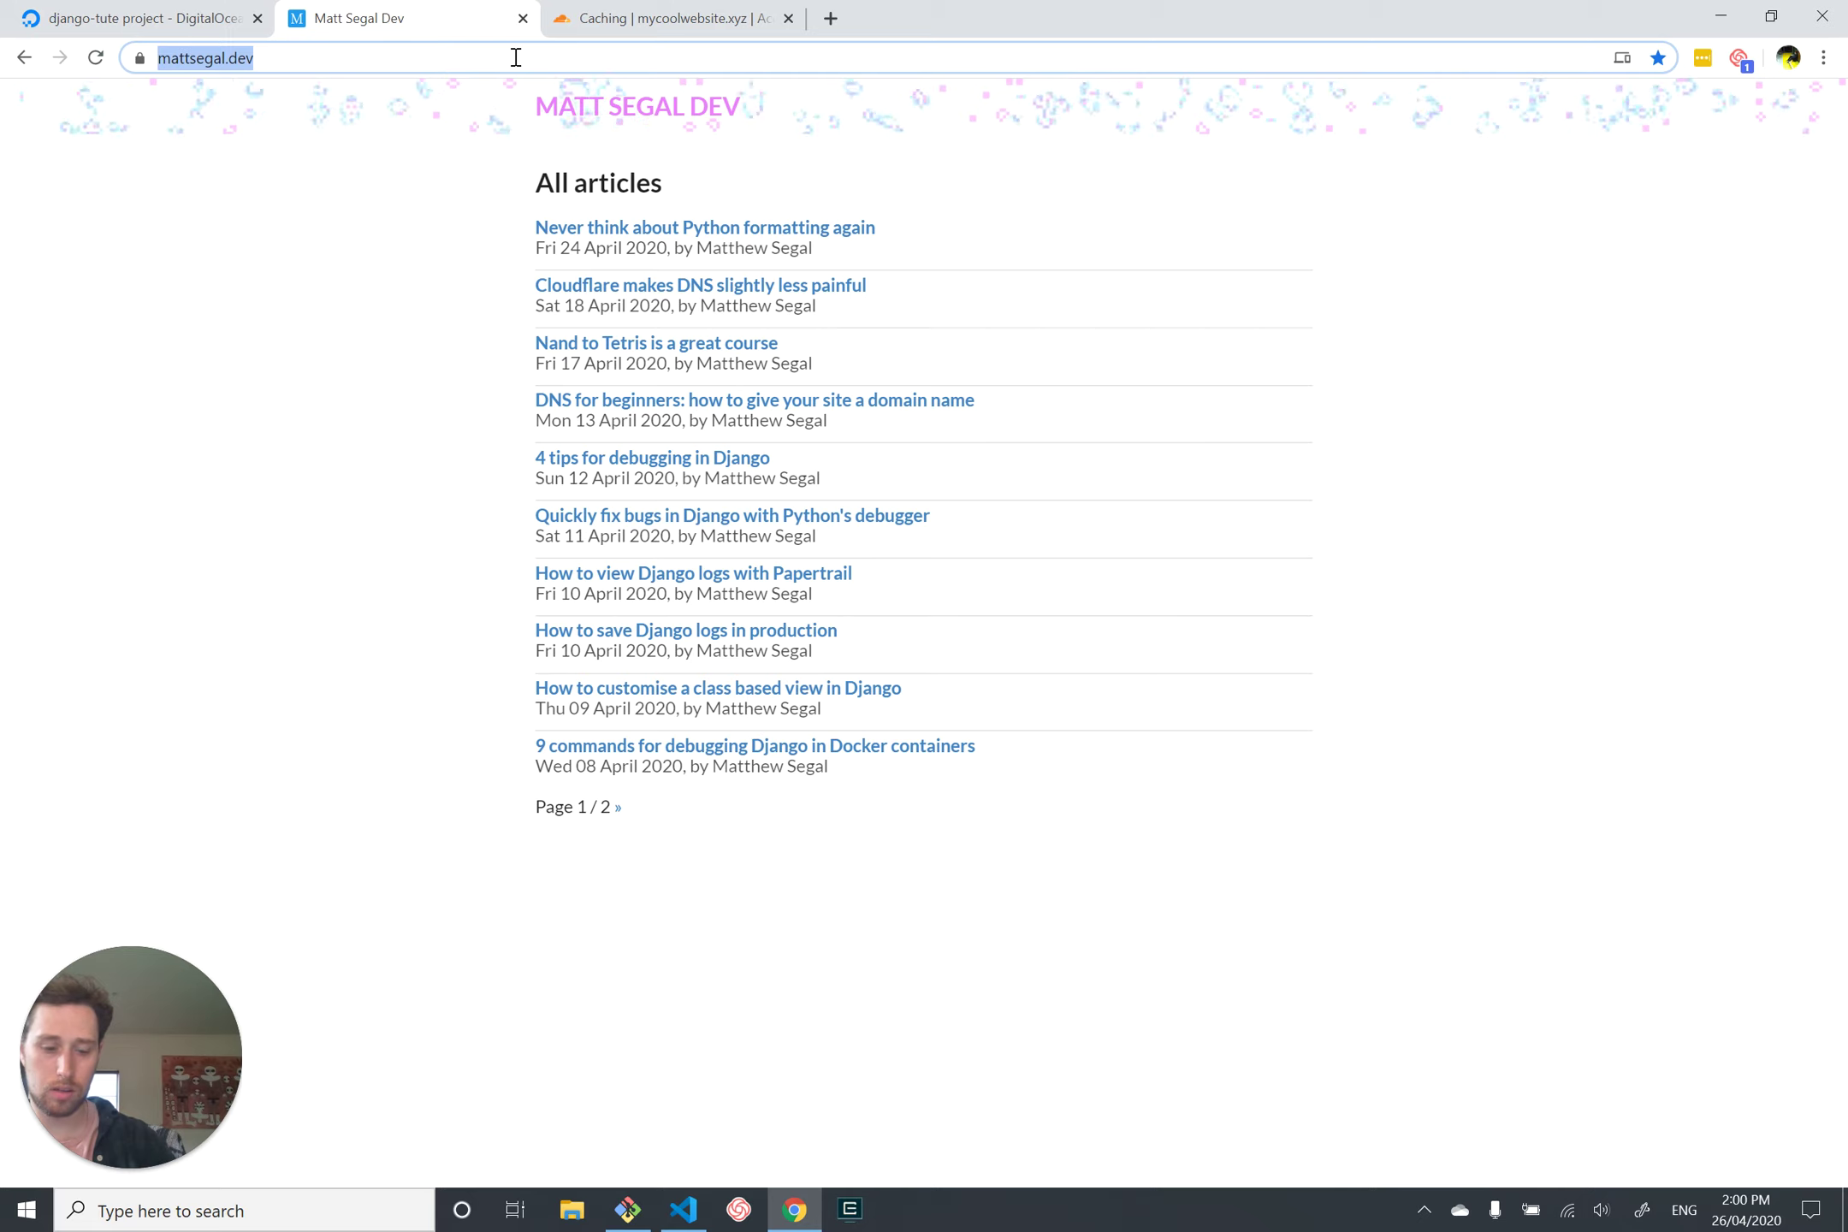
type("my")
key("Return")
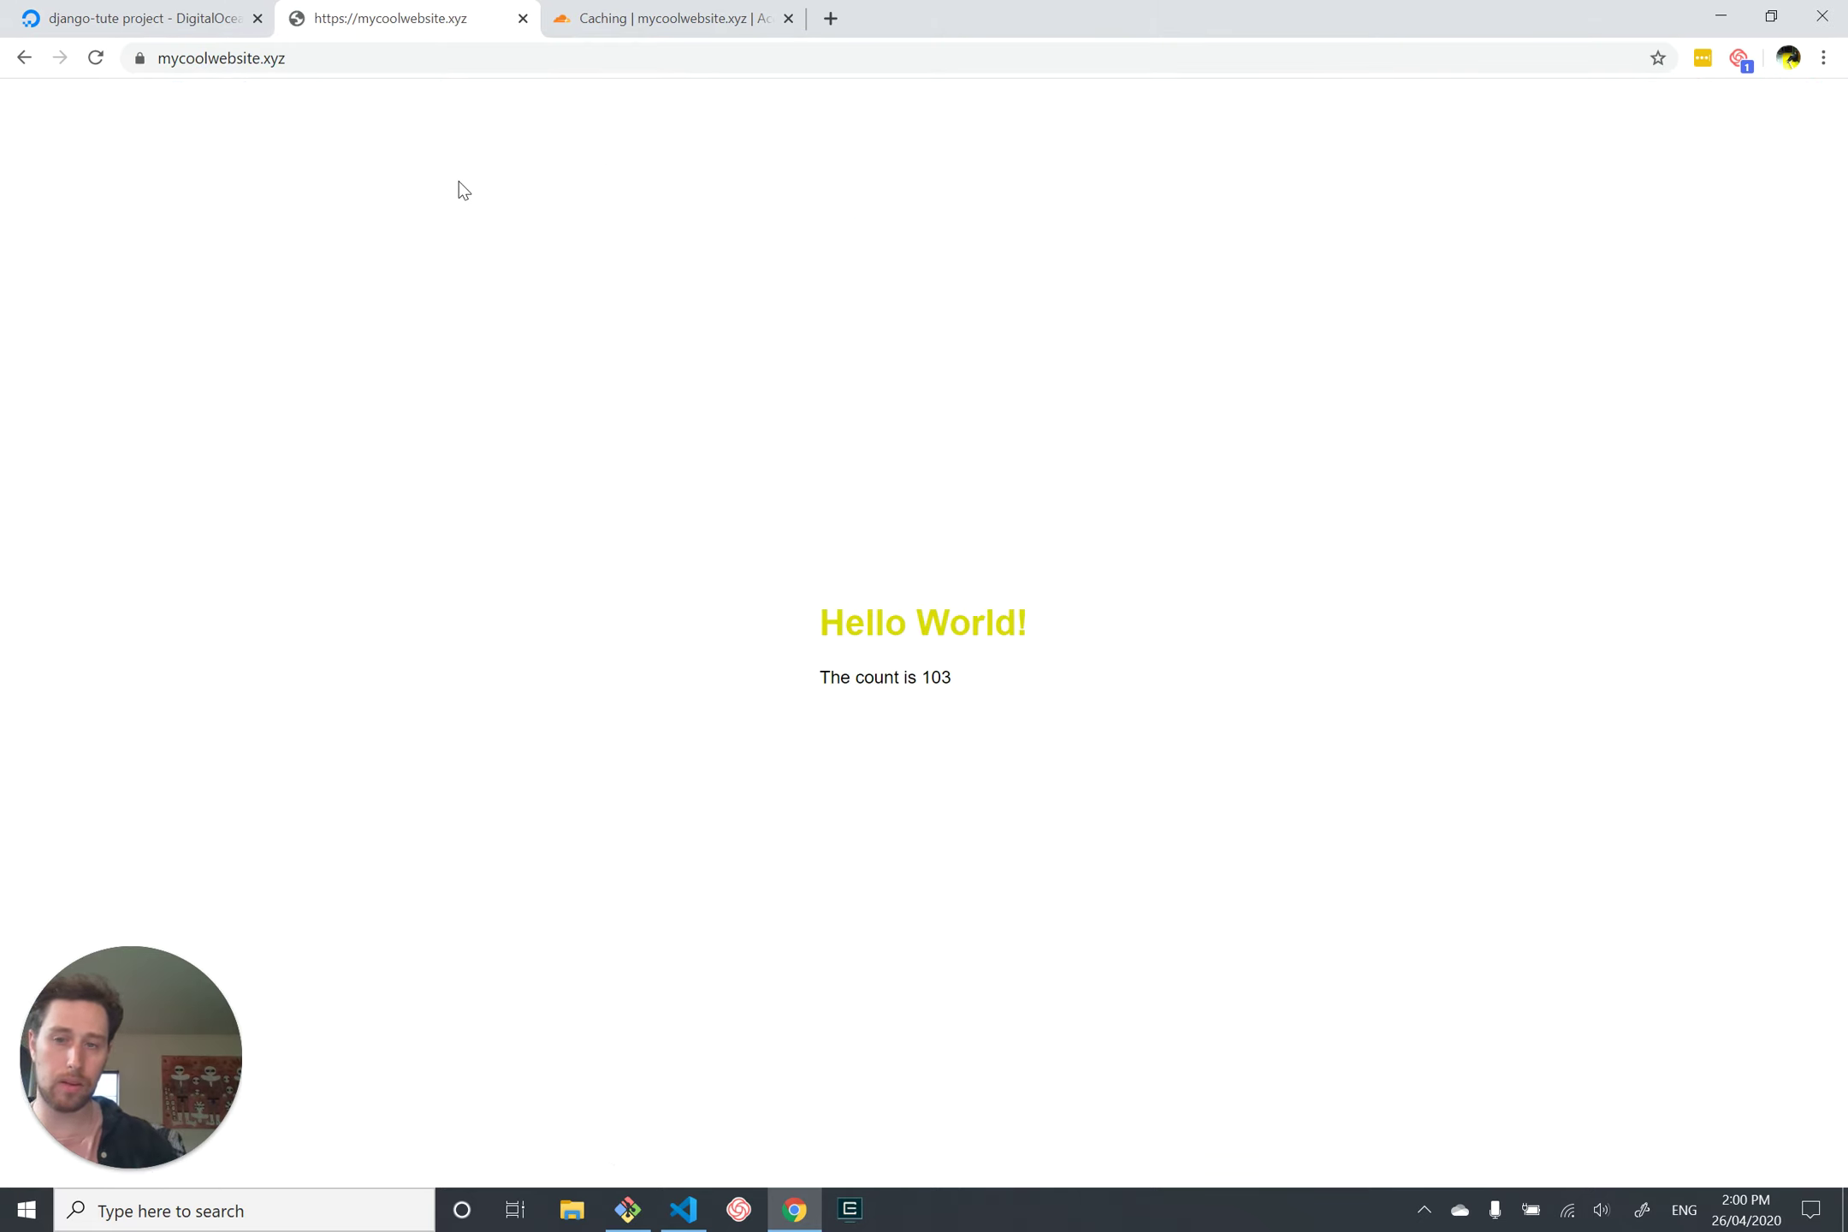
key("ctrl+shift+i")
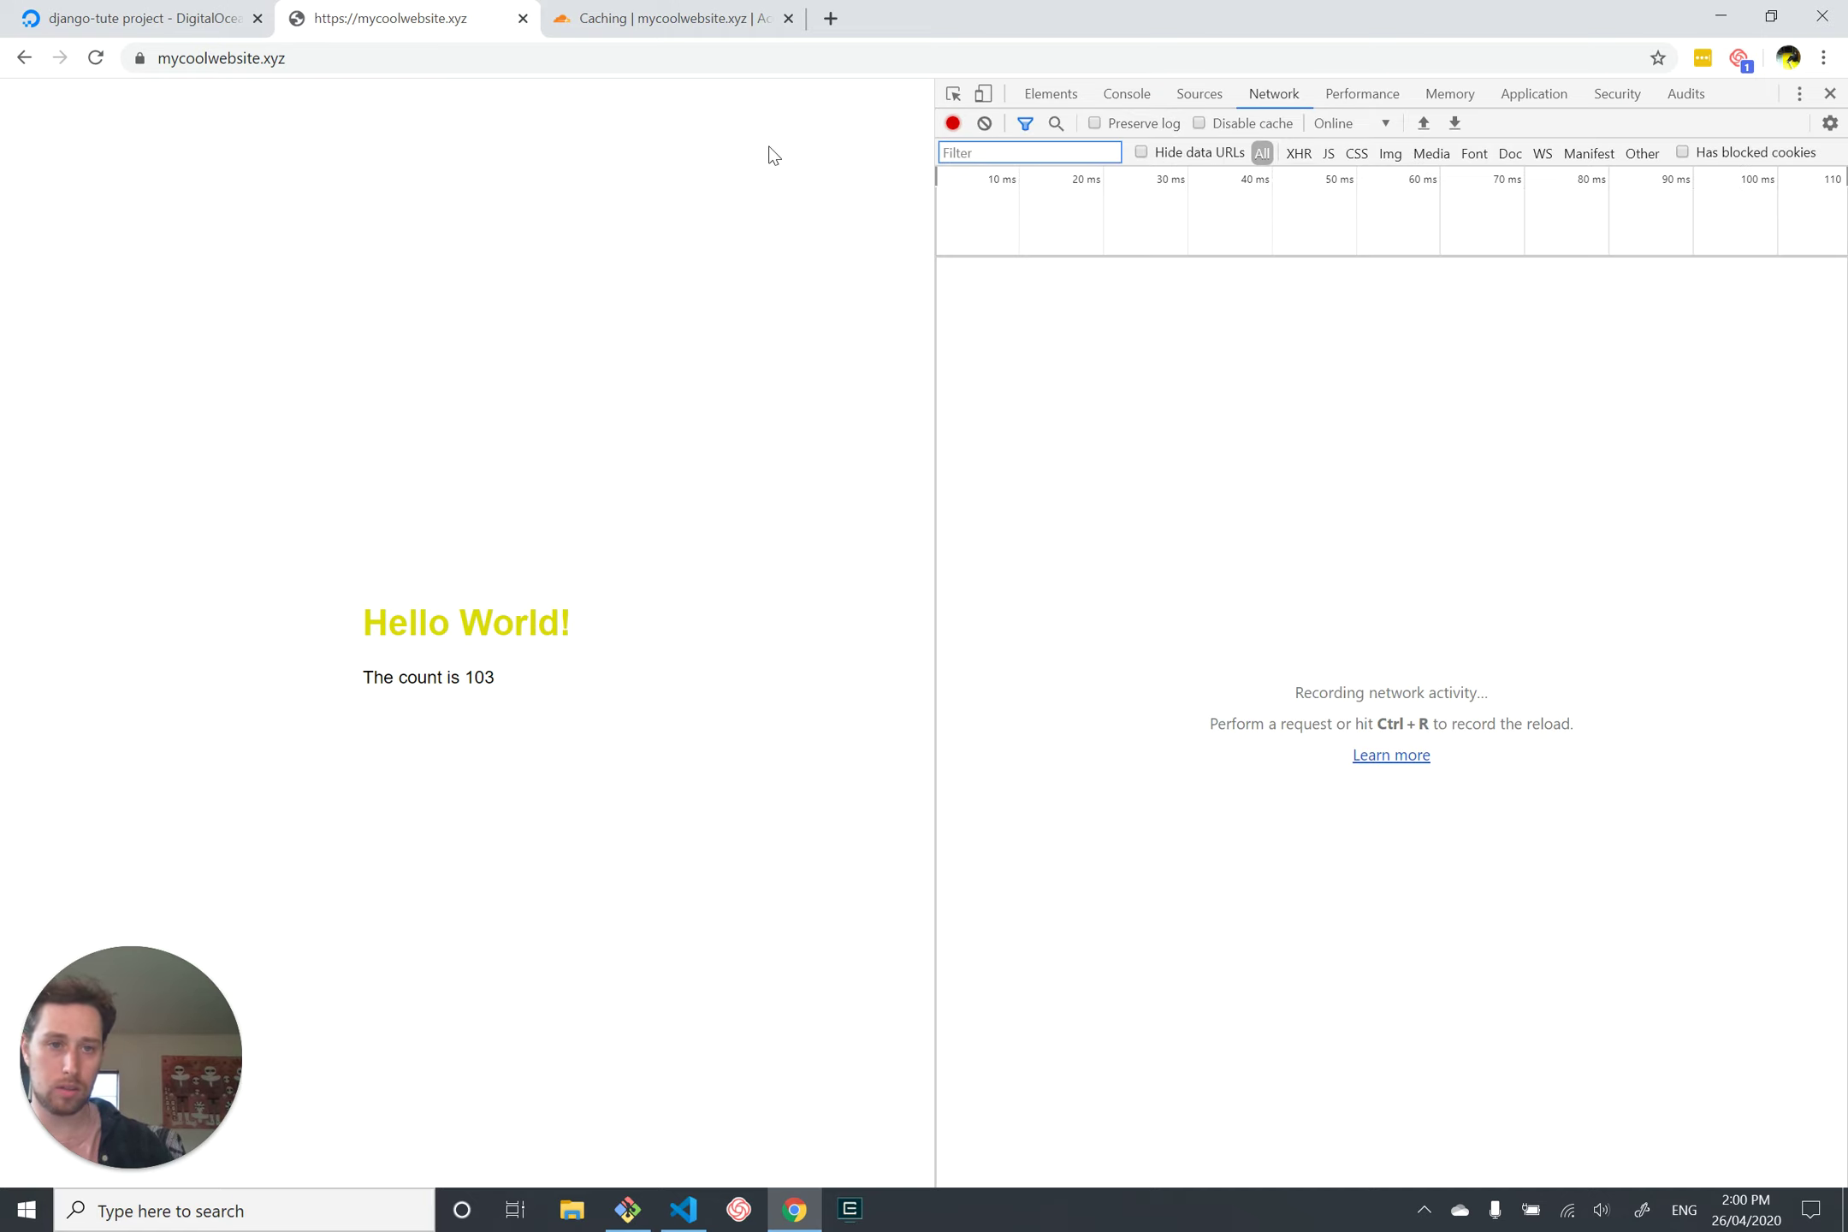
Step: Reload the page three times while recording, then inspect the styles.css response headers
left_click(95, 58)
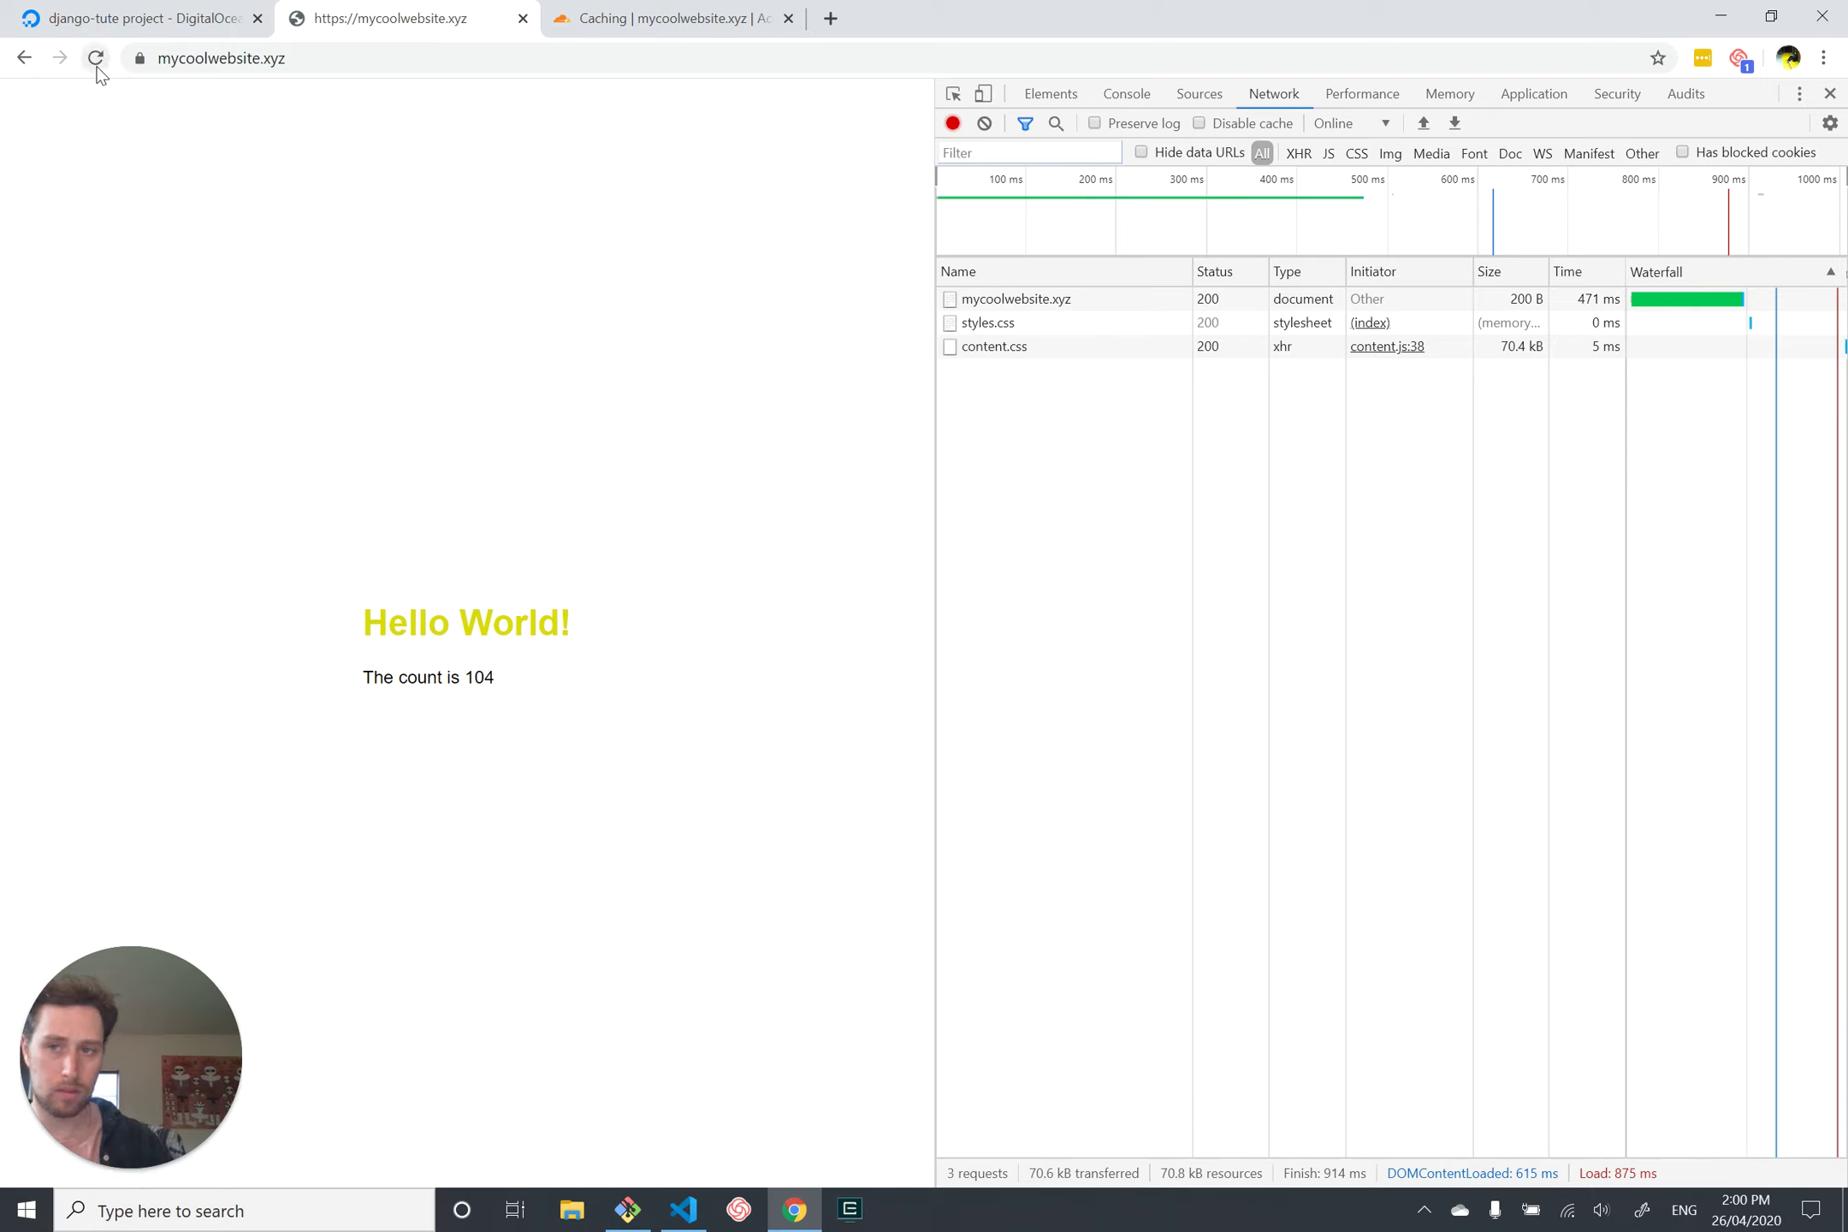
left_click(96, 66)
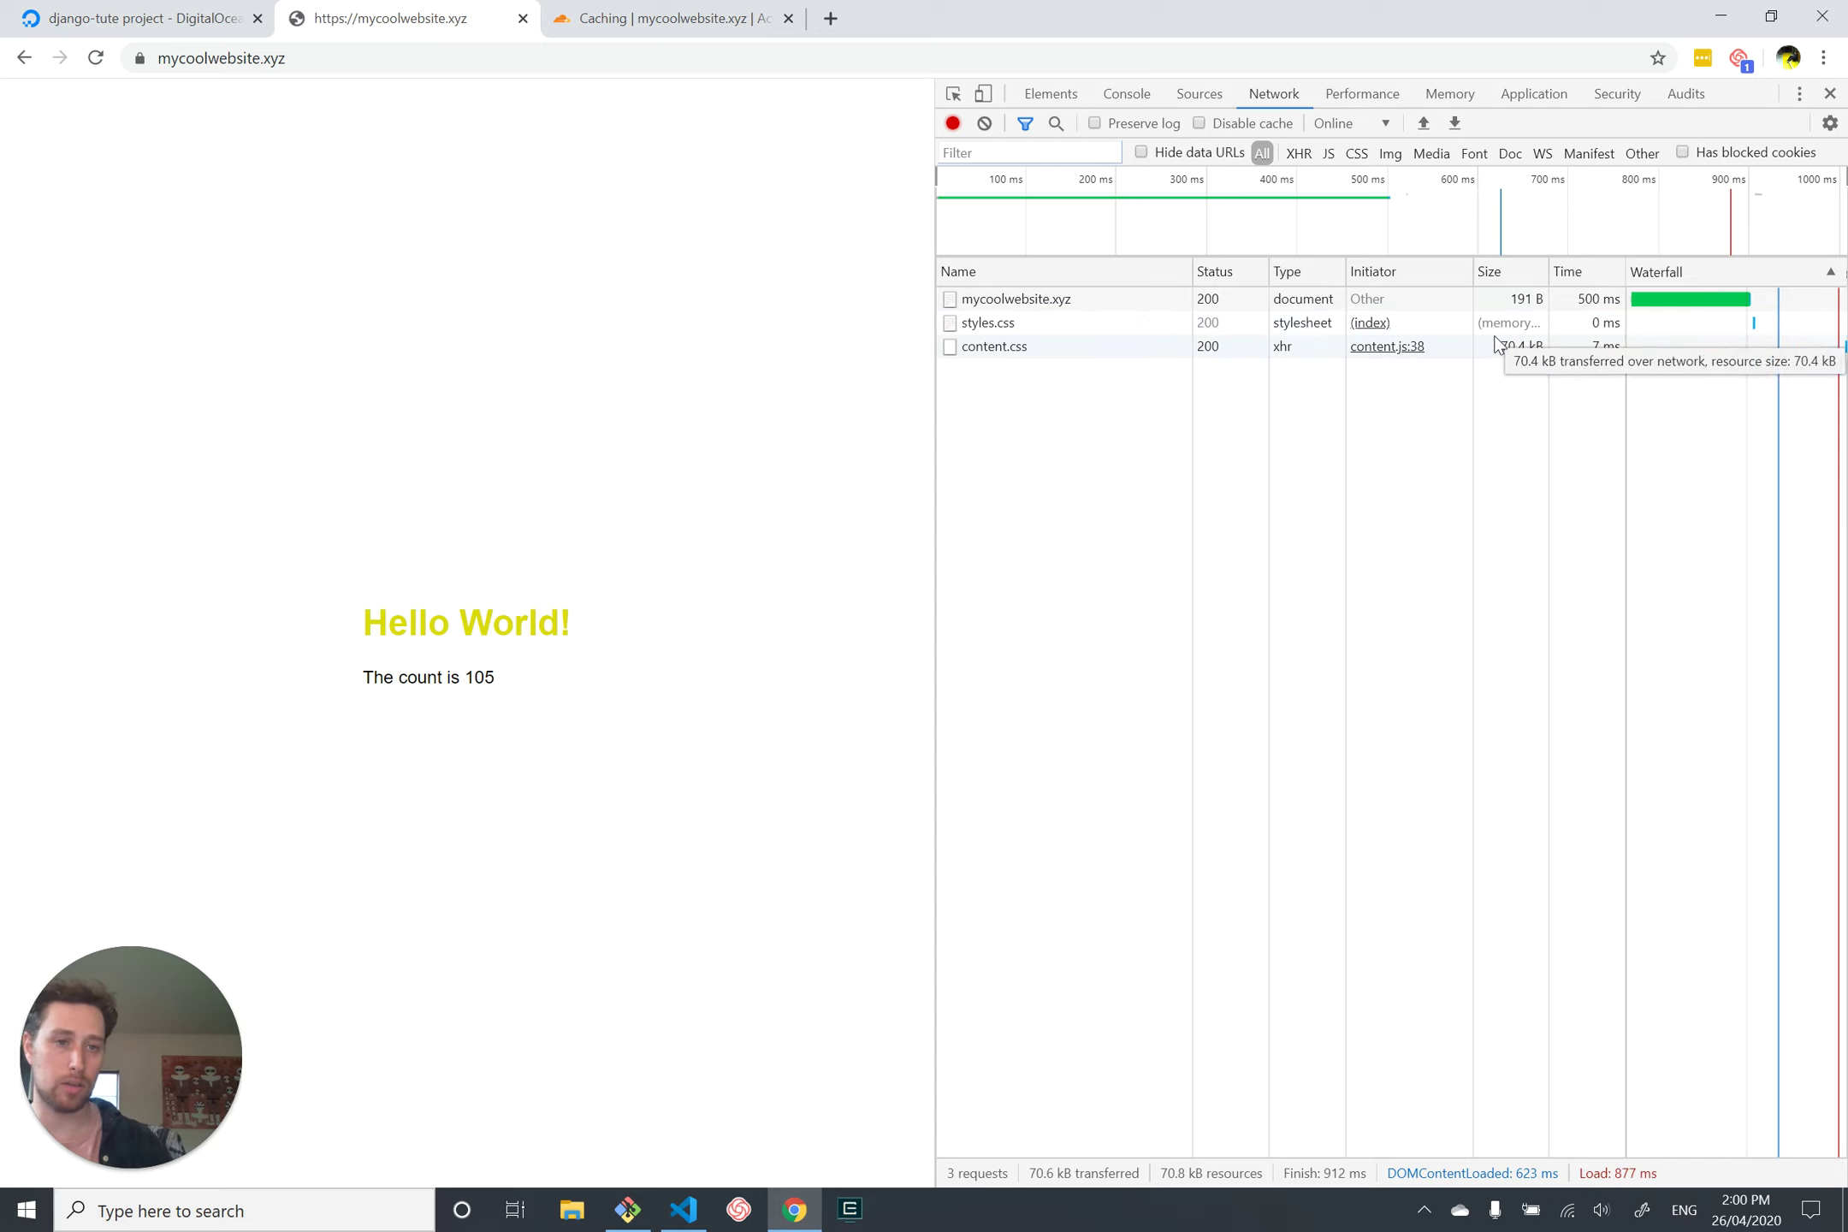
left_click(96, 59)
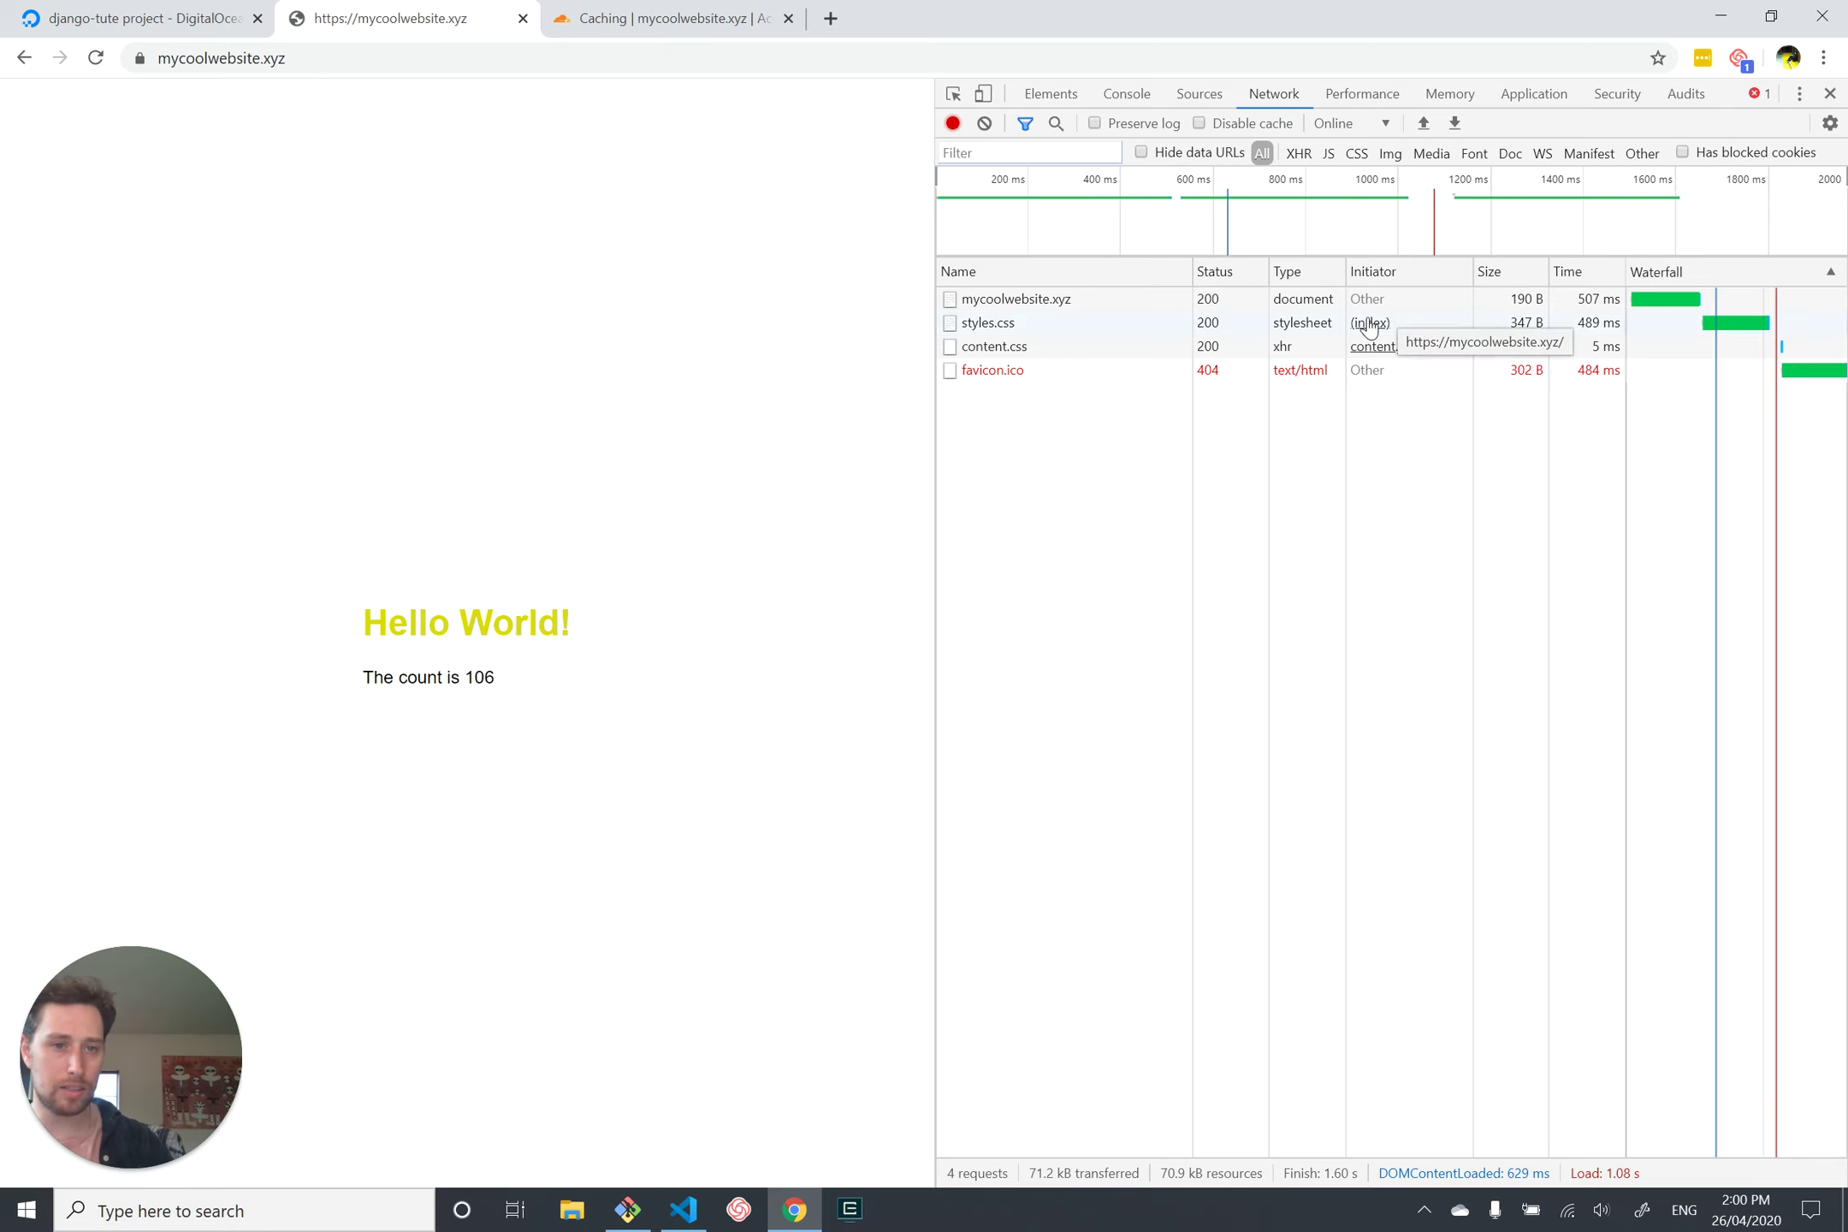
left_click(1133, 336)
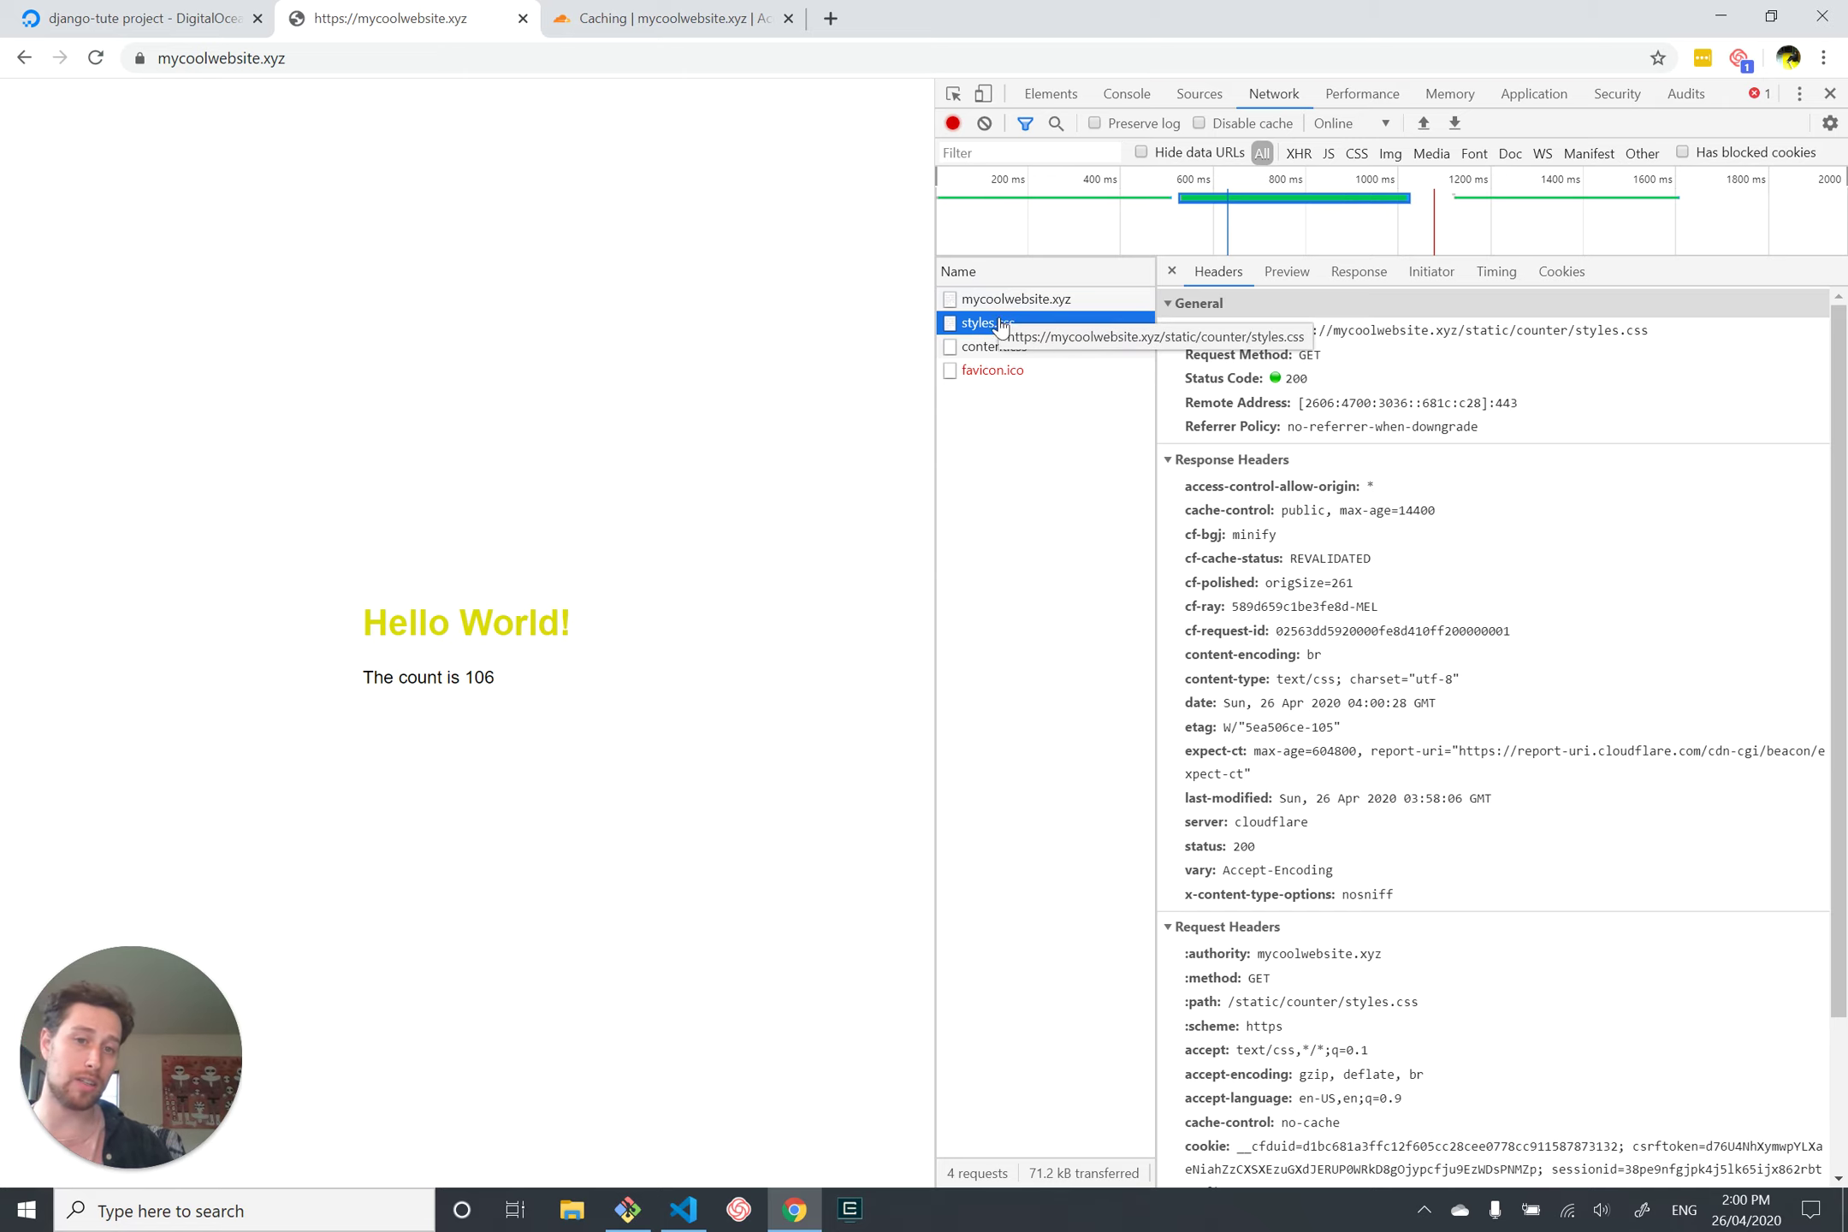
Step: Compare styles.css's raw minified response with its pretty-printed preview, then return to Cloudflare Caching
left_click(1359, 271)
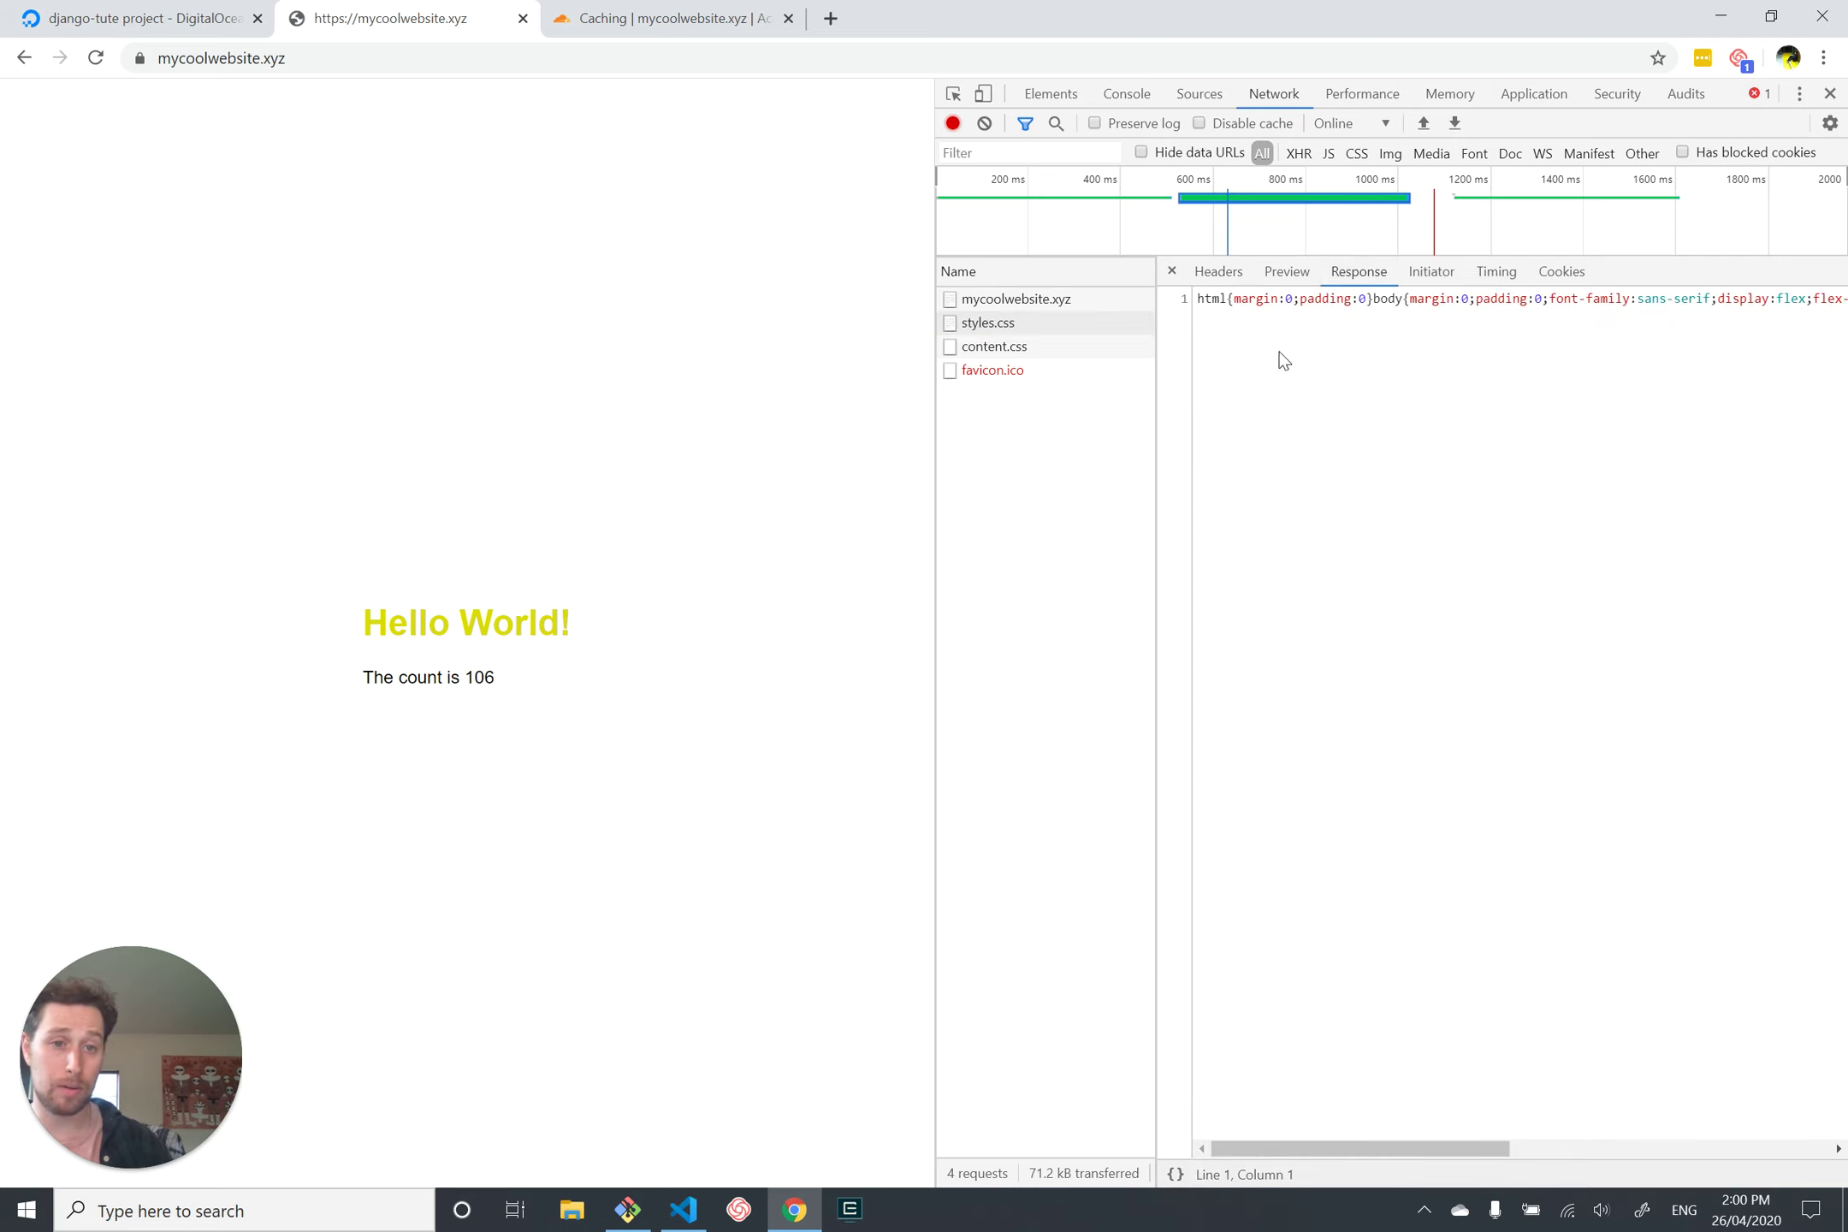
left_click(1287, 271)
left_click(1354, 272)
left_click(1298, 275)
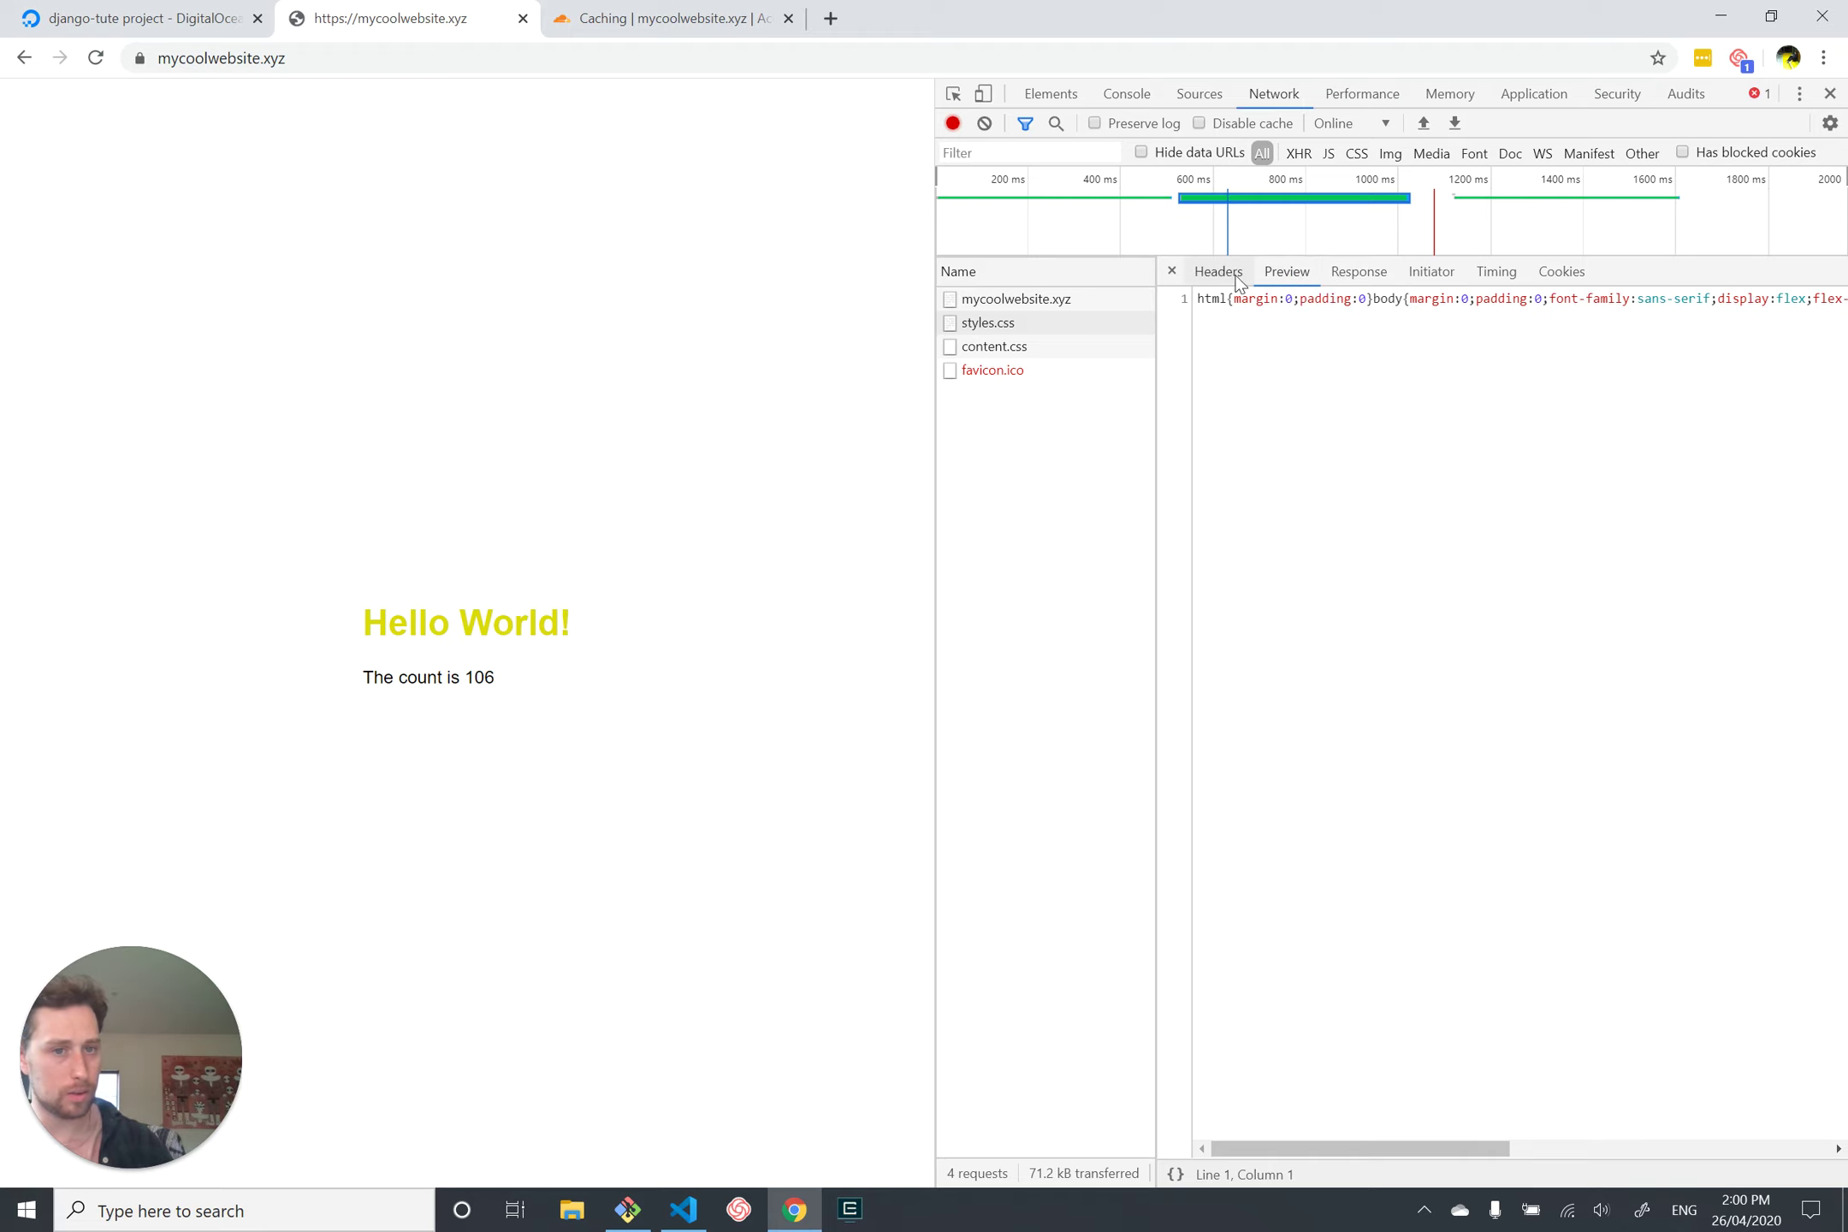
left_click(1224, 272)
left_click(1307, 272)
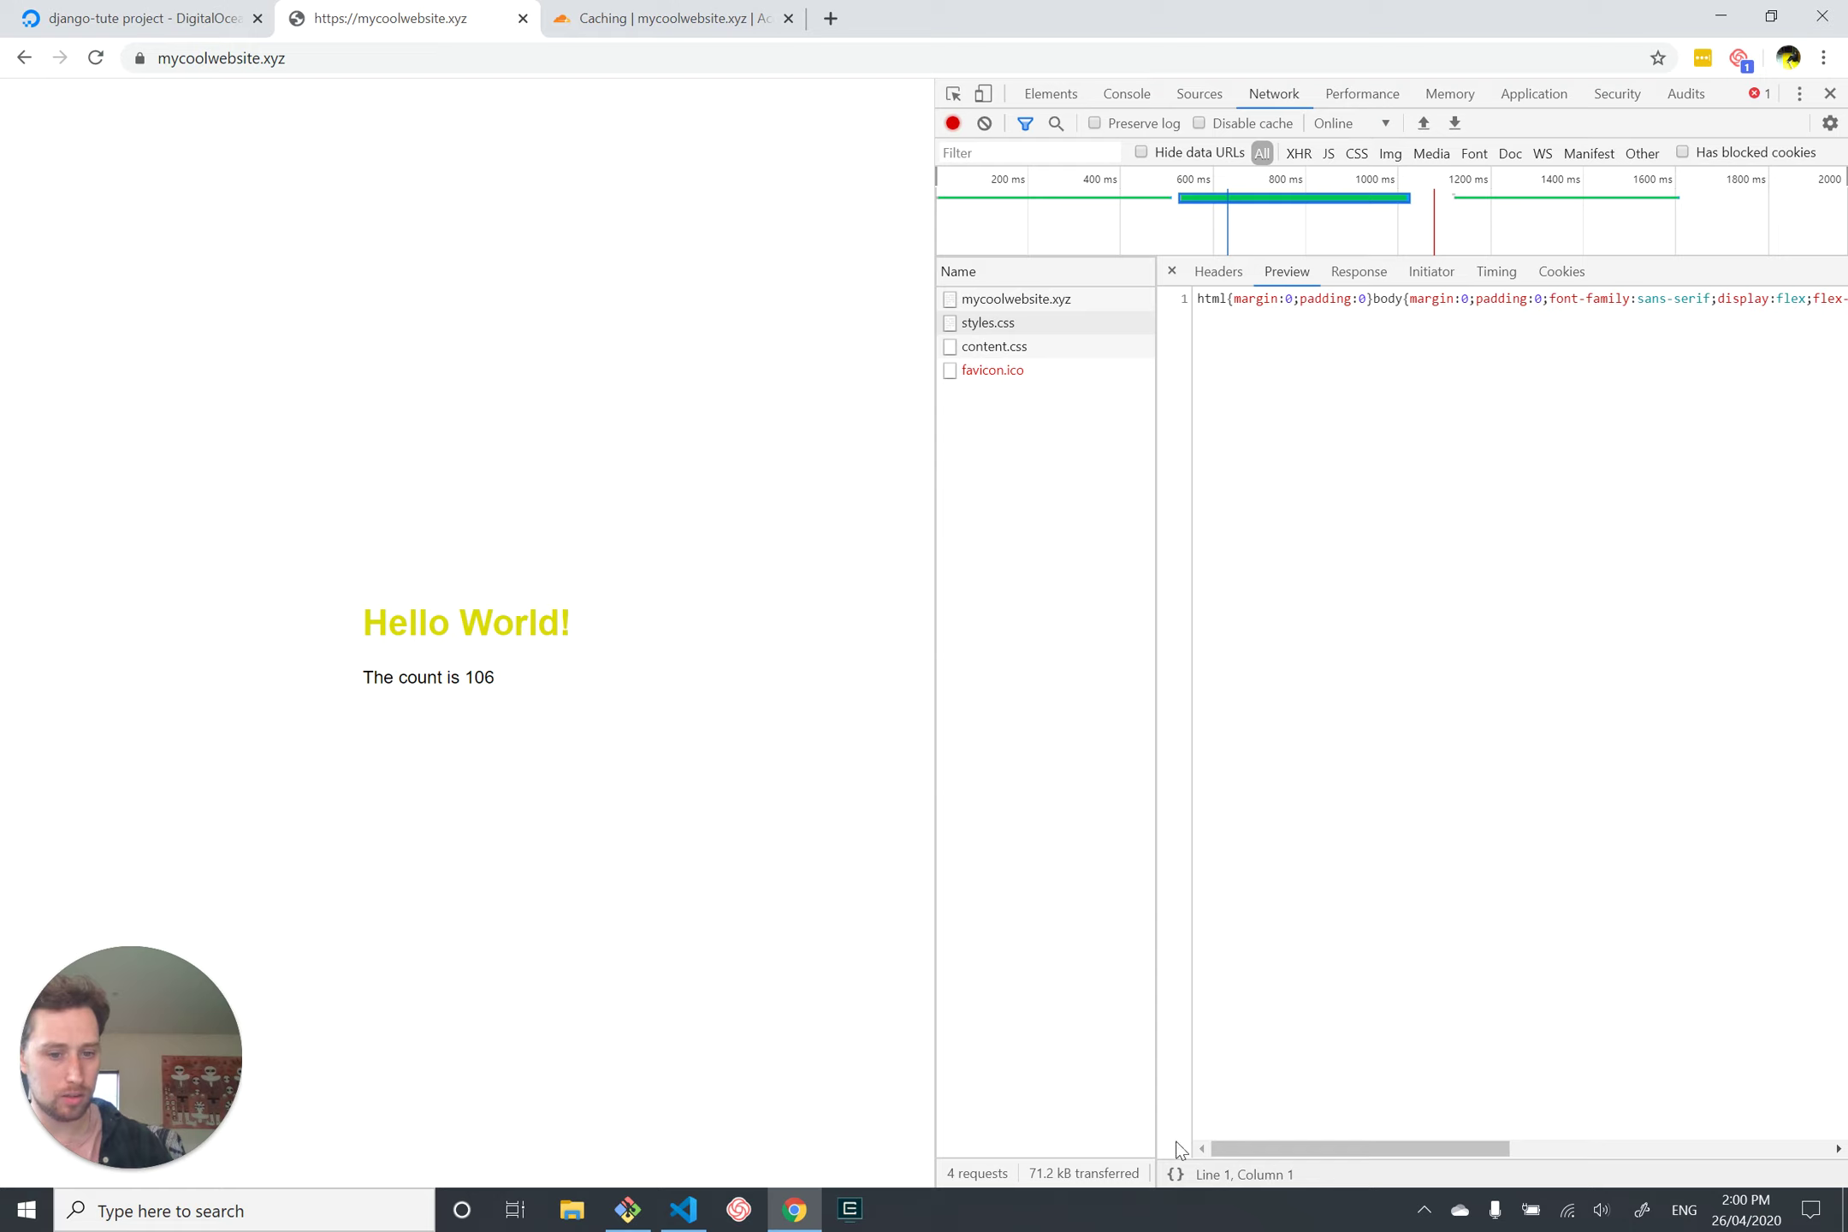
left_click(1169, 1177)
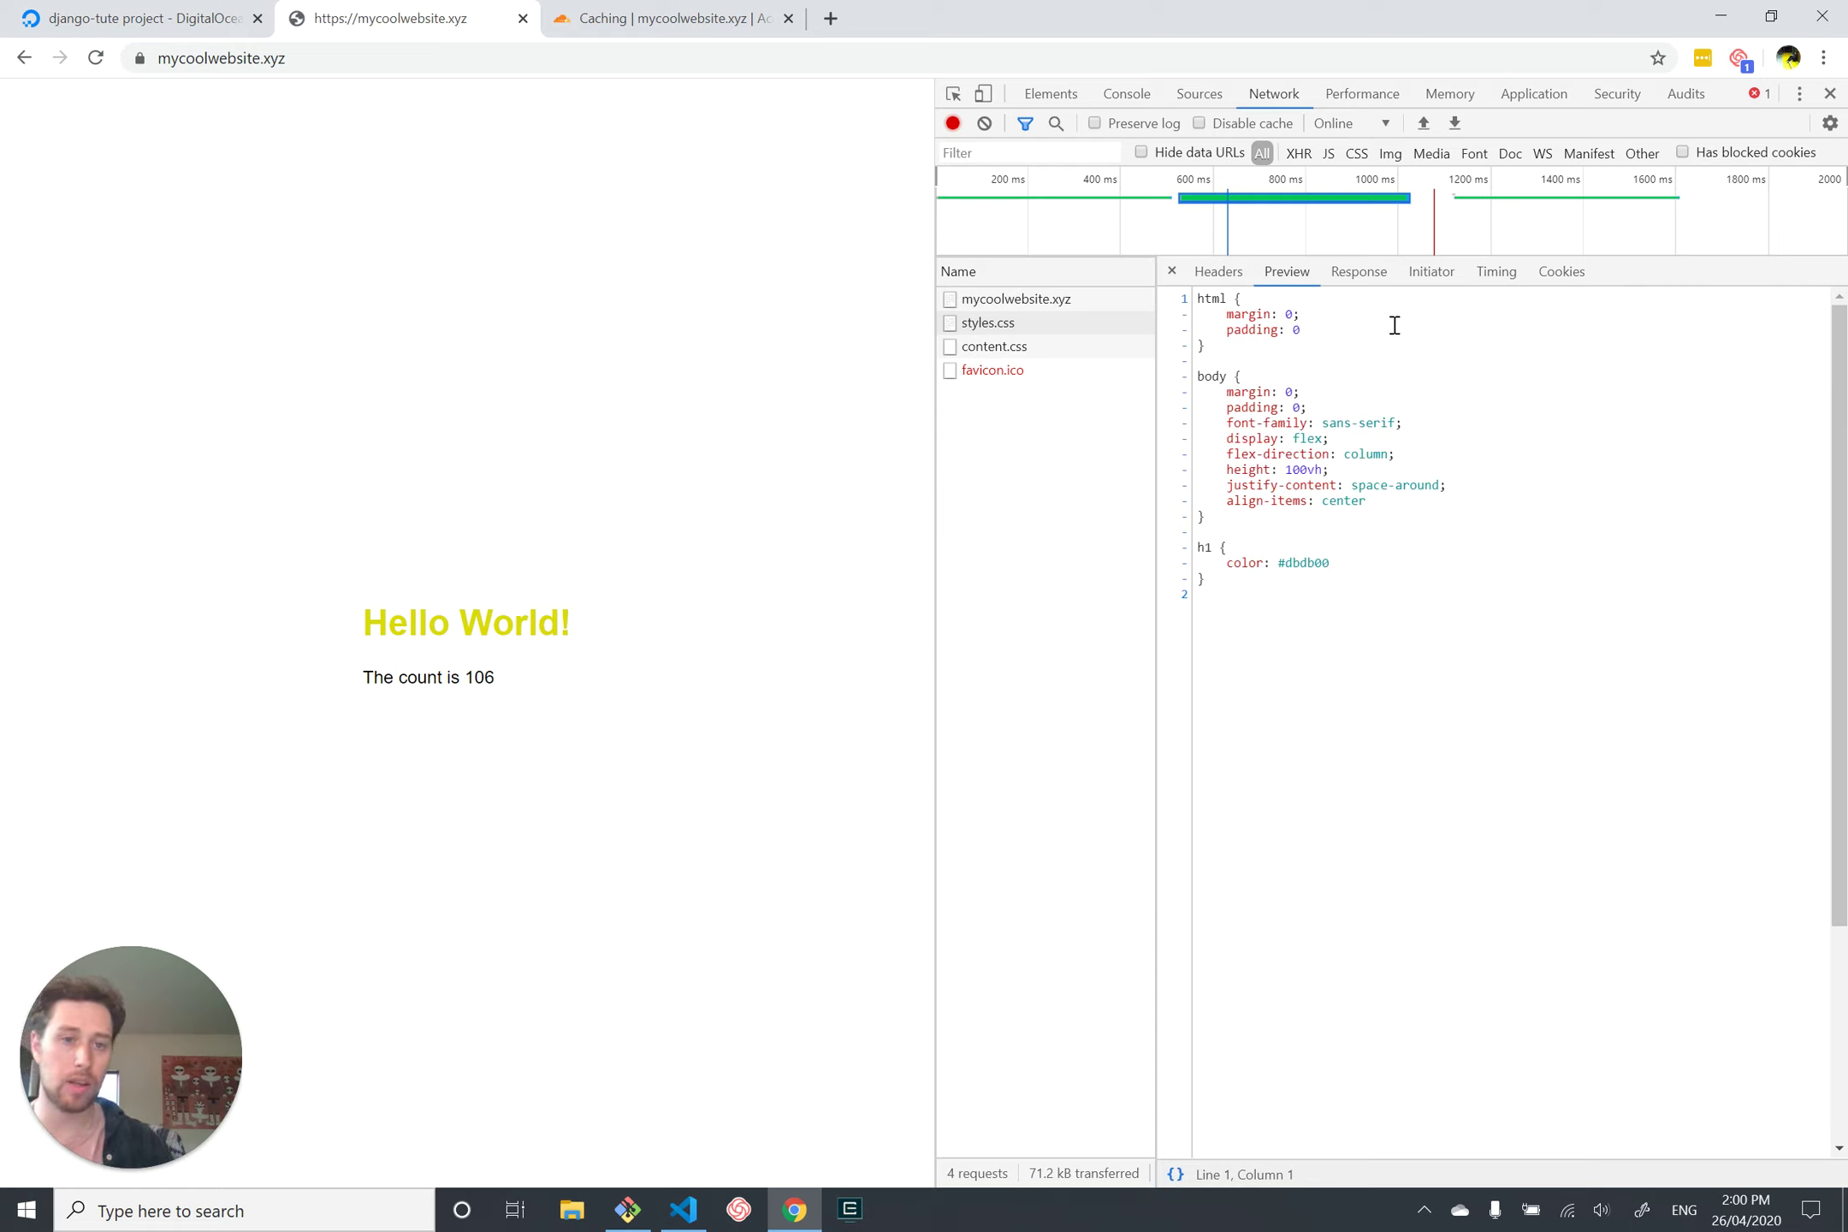
left_click(1360, 270)
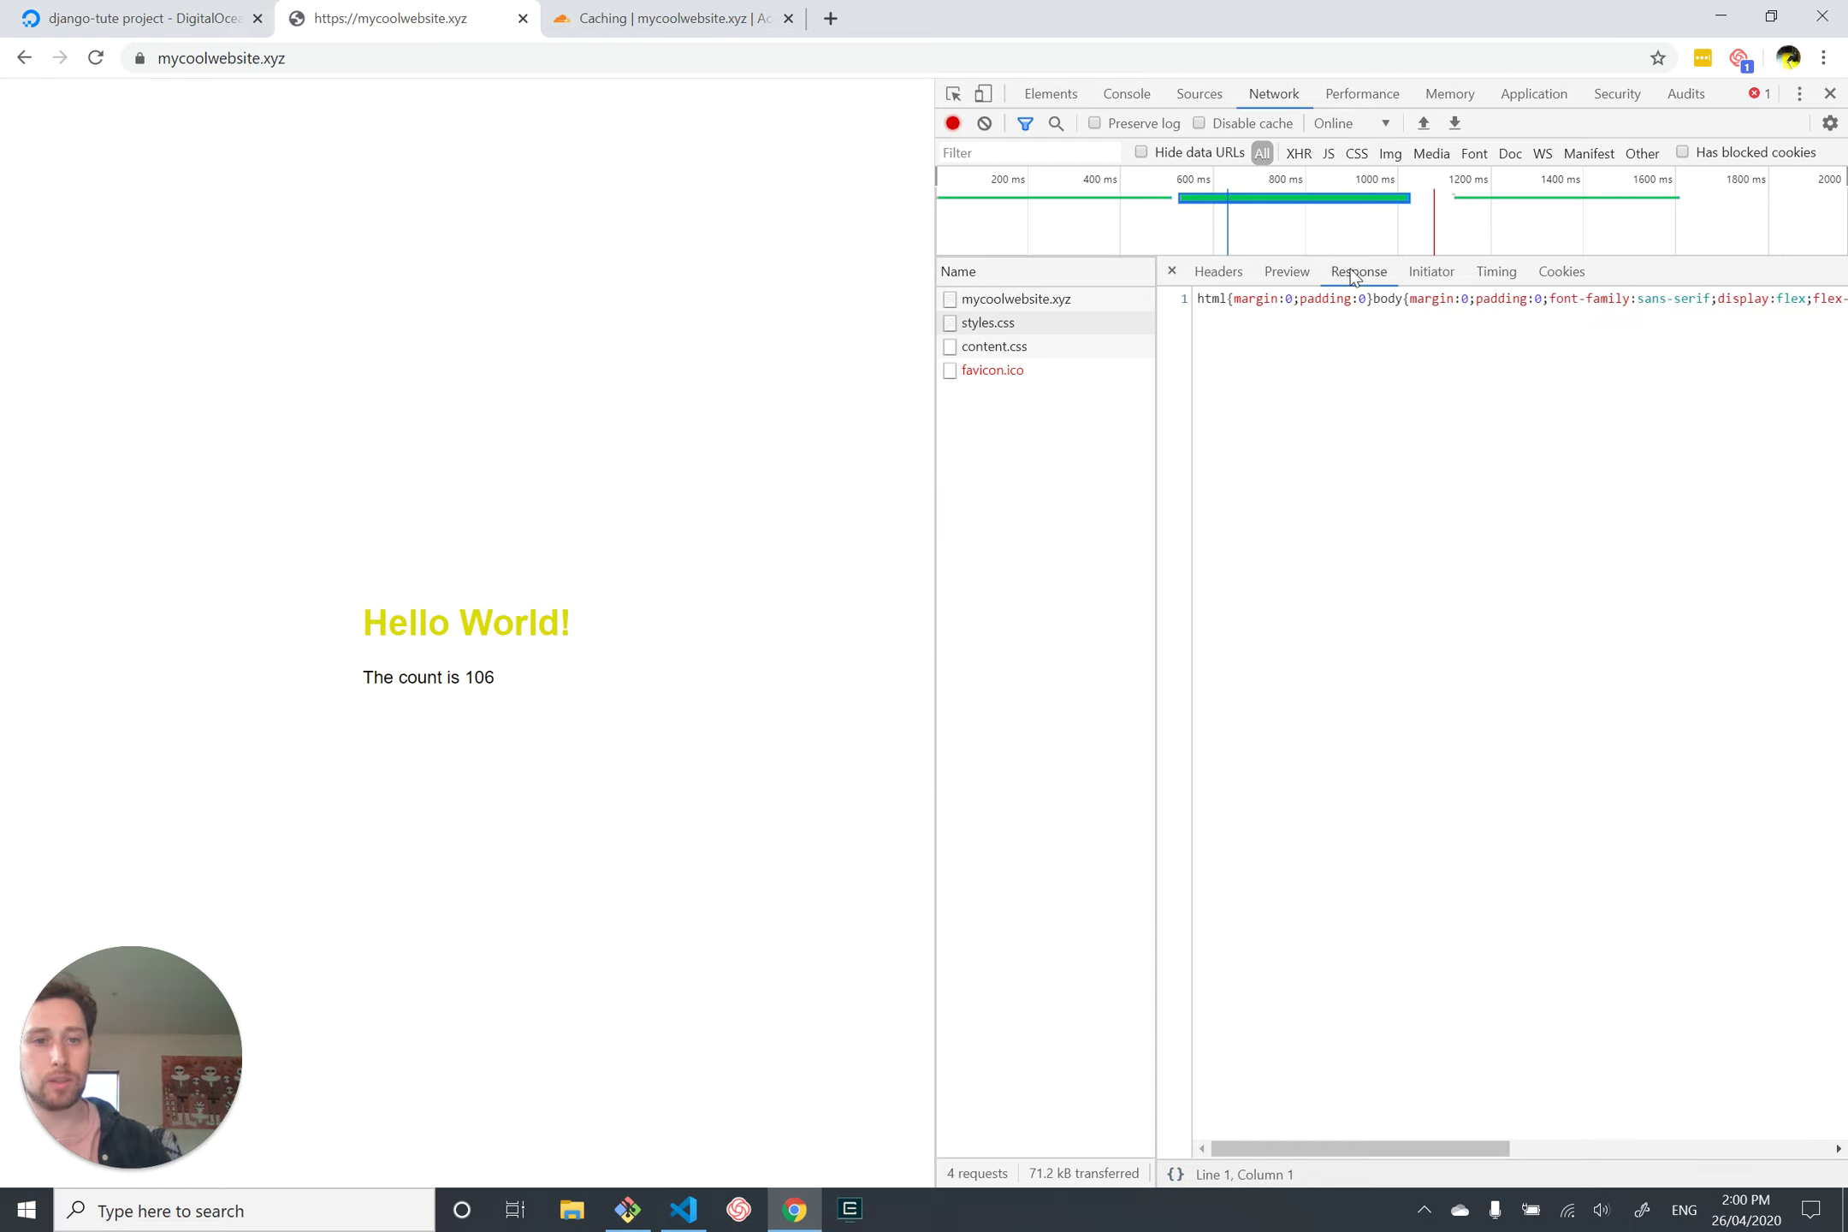
left_click(1270, 261)
left_click(1359, 271)
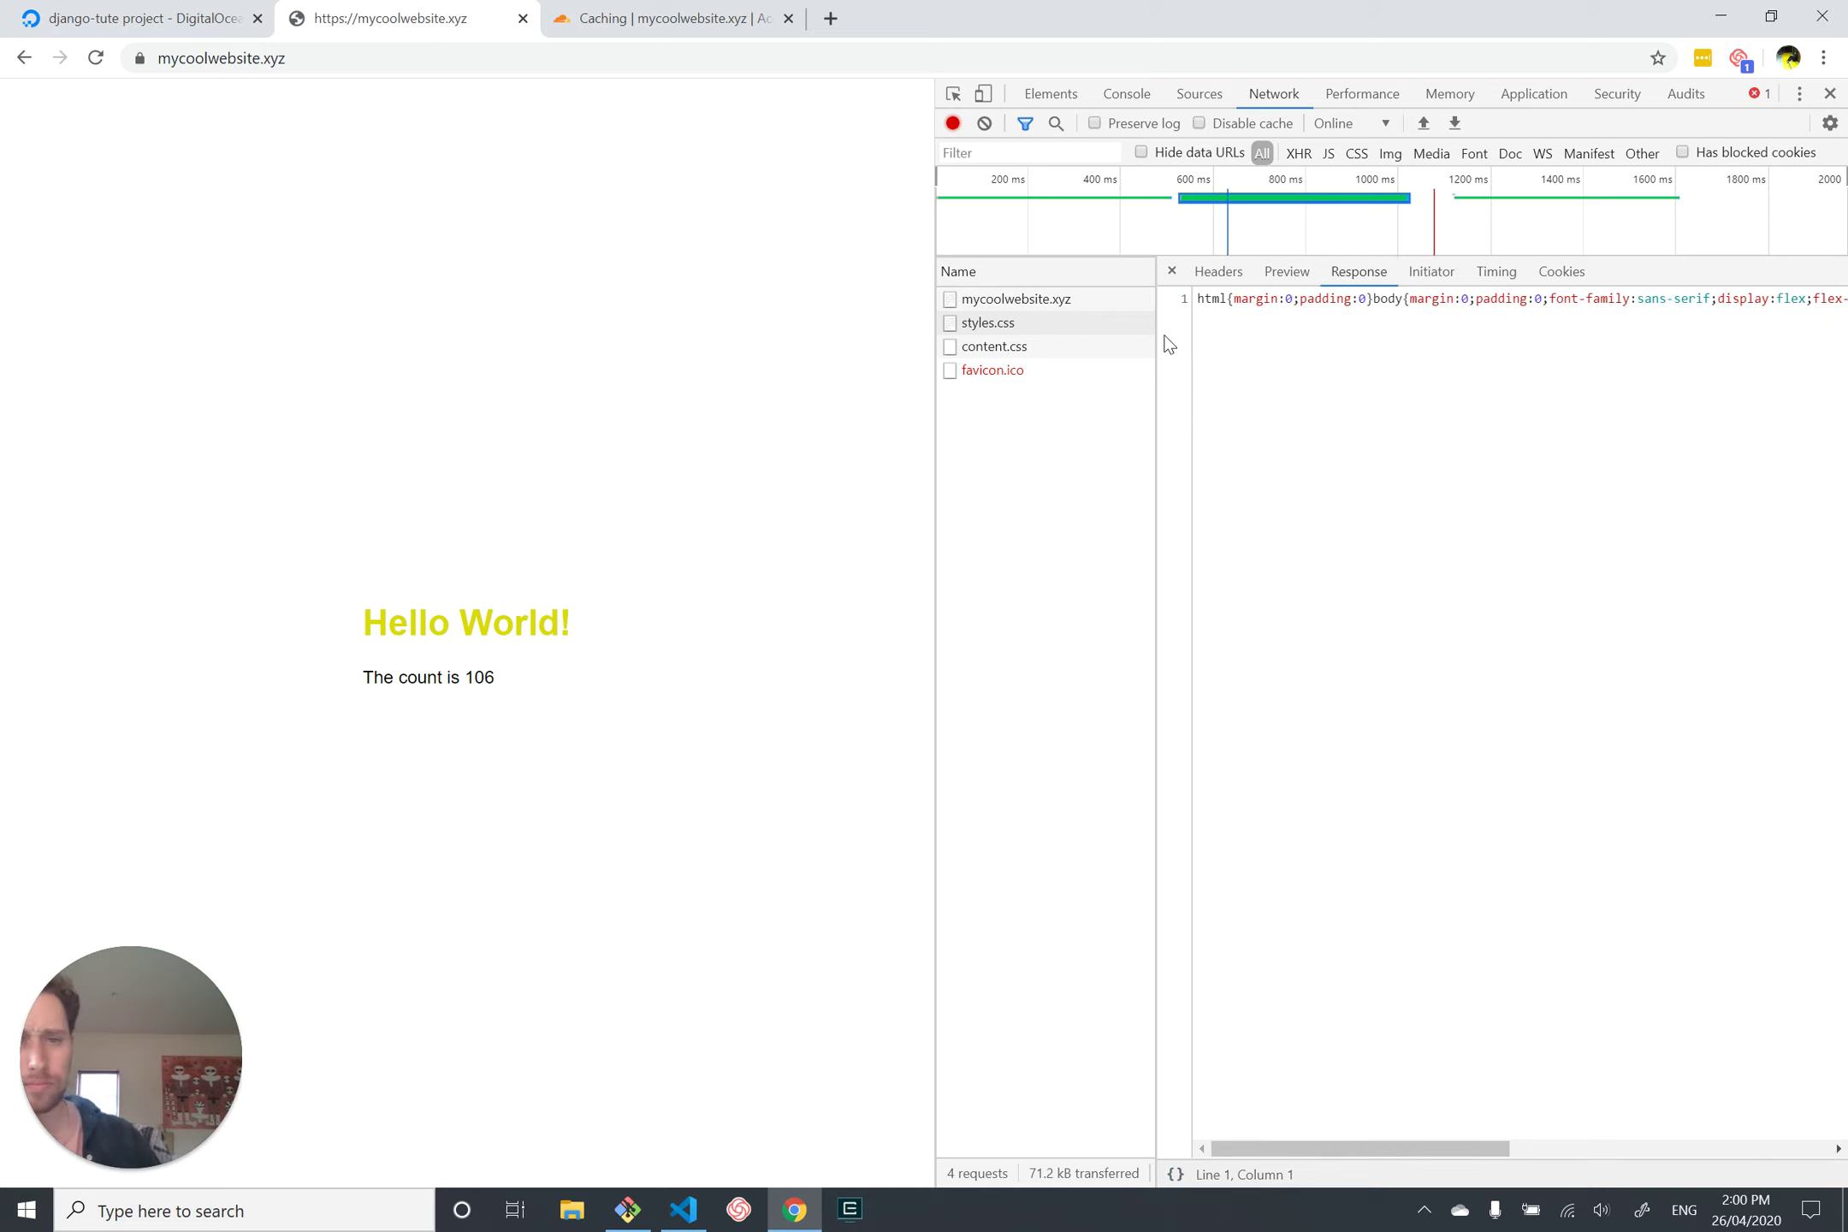
left_click(1012, 324)
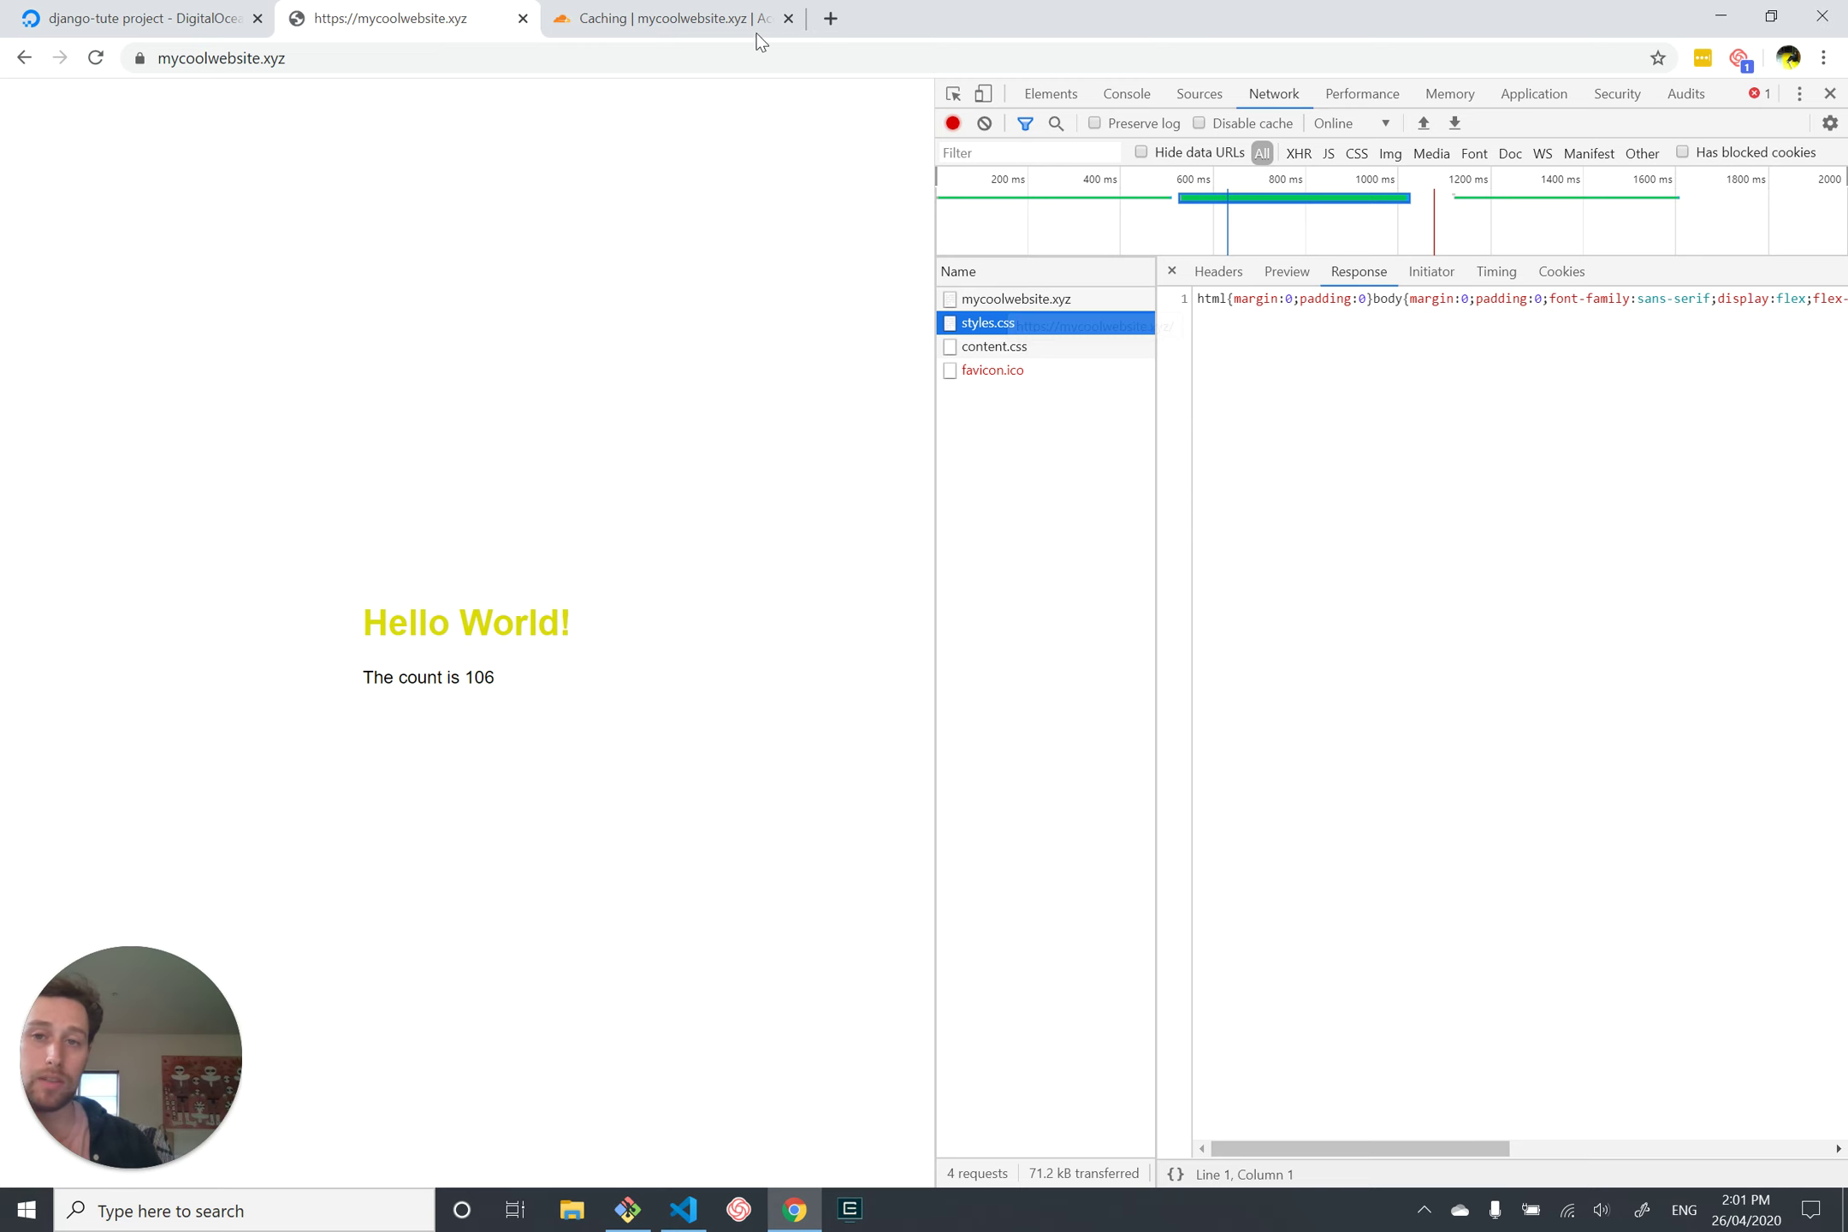
left_click(721, 26)
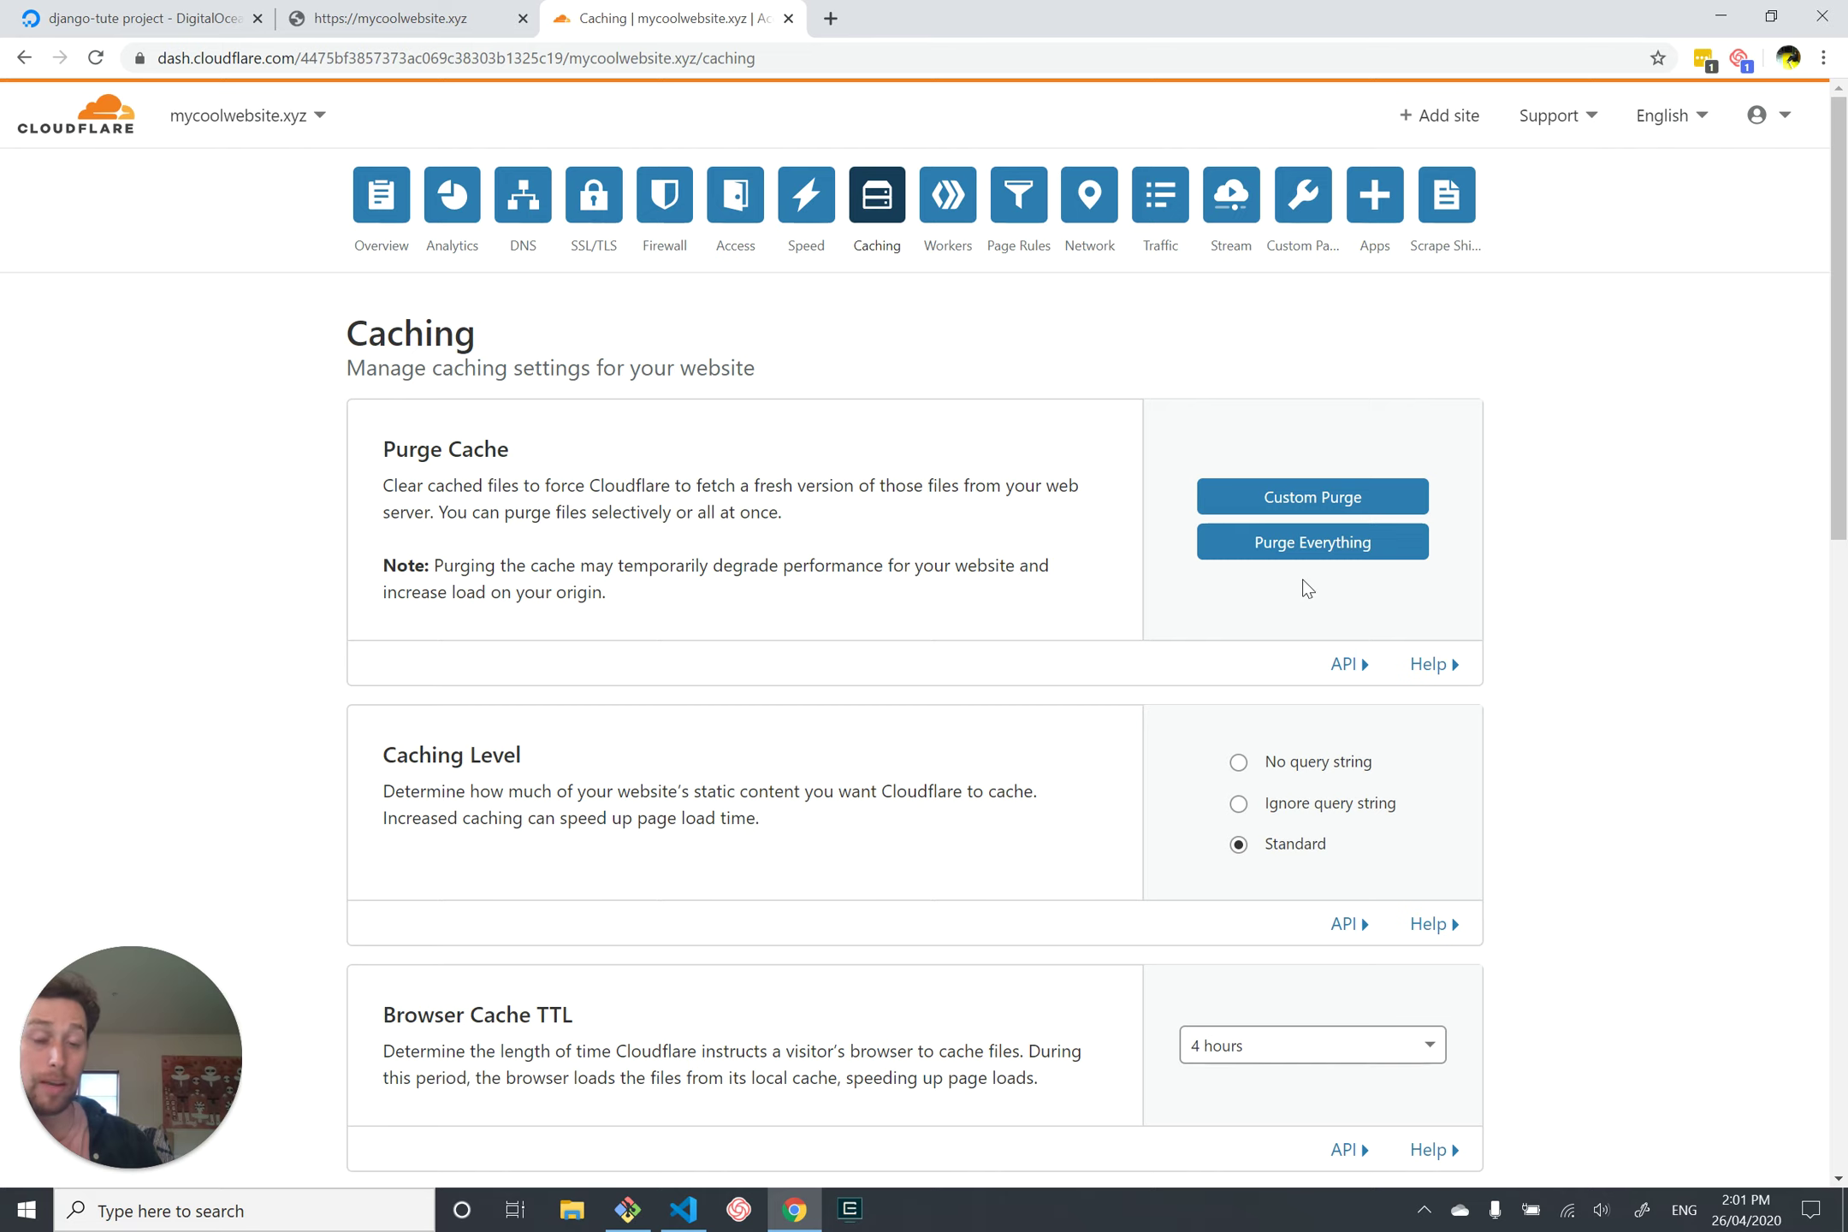
Step: Purge Everything from Cloudflare's cache twice, confirming each, then close the Cloudflare tab
left_click(1354, 547)
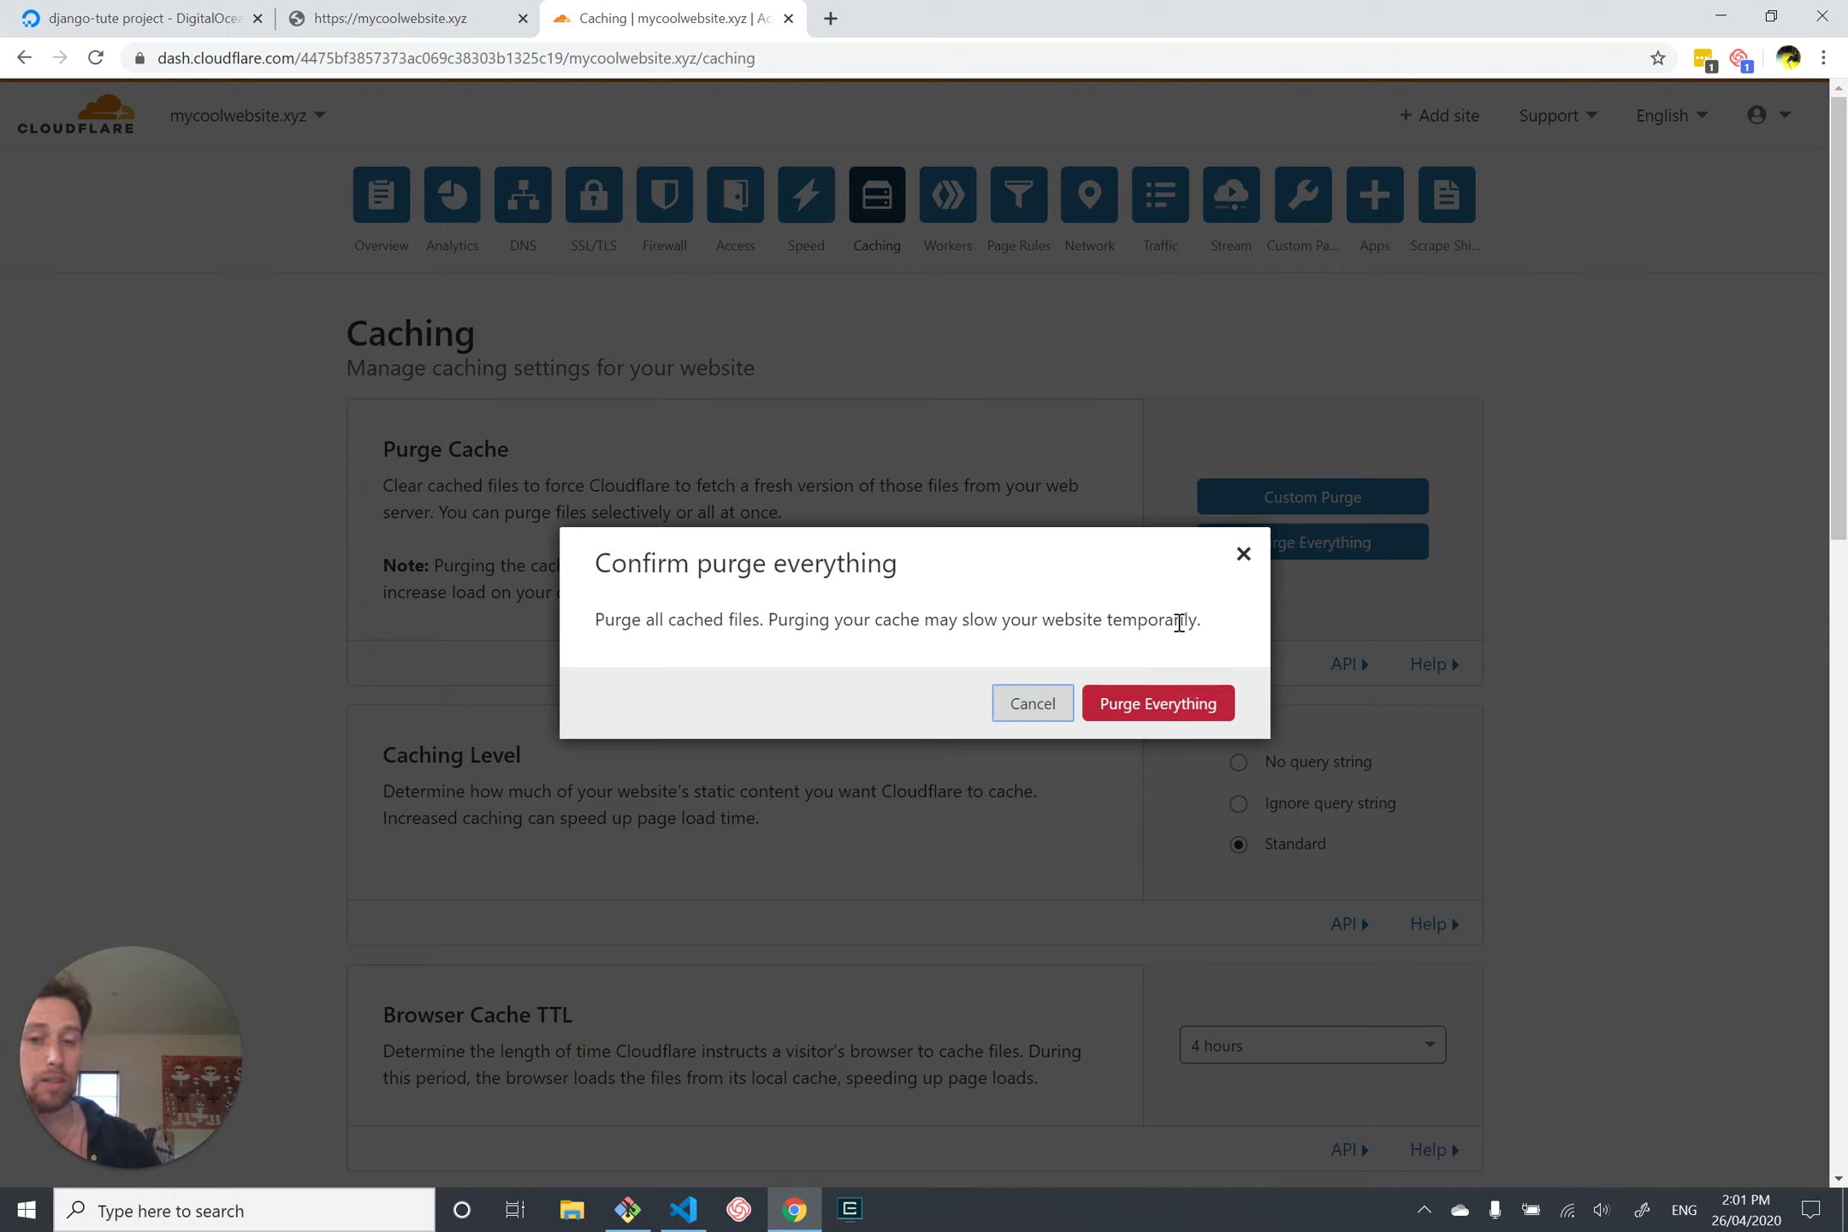
left_click(1152, 707)
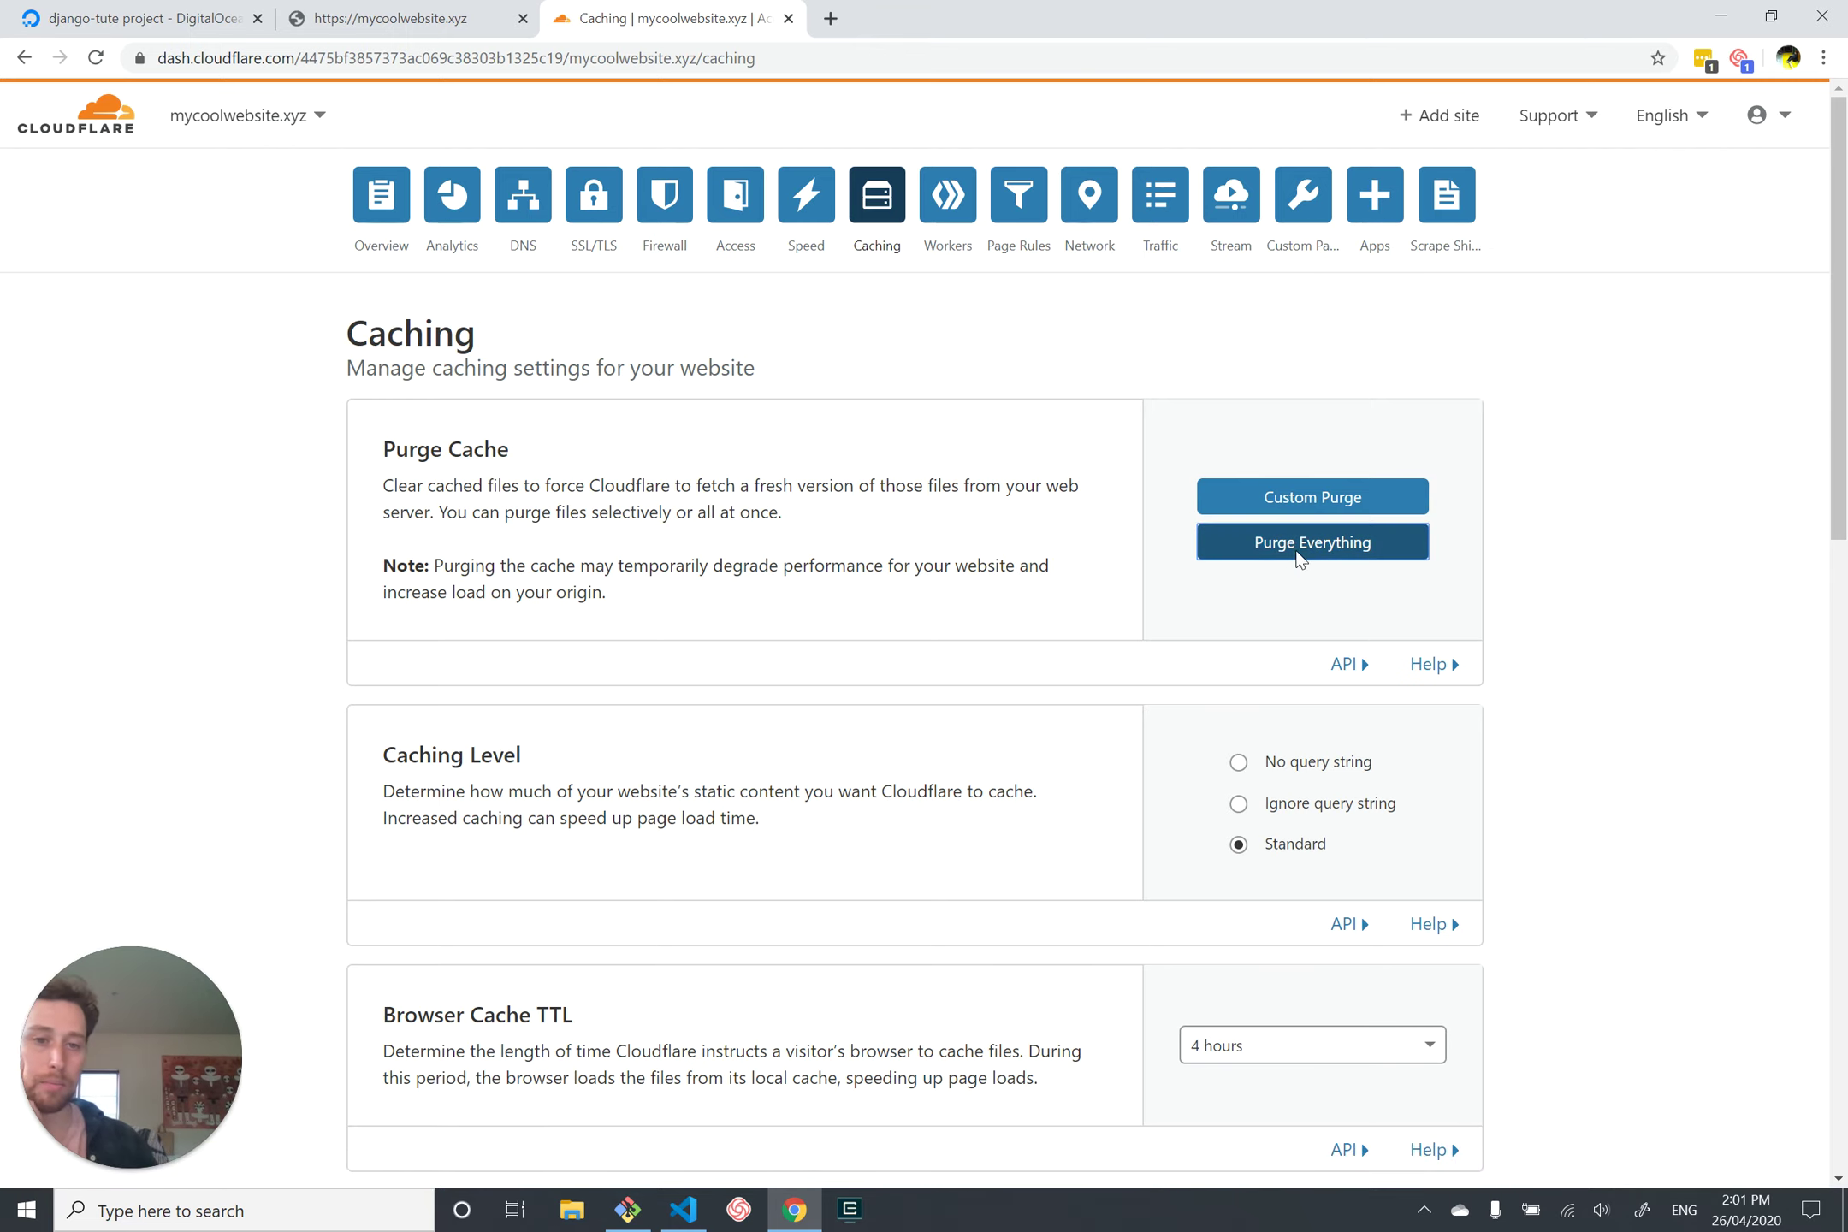
left_click(1299, 541)
left_click(1194, 700)
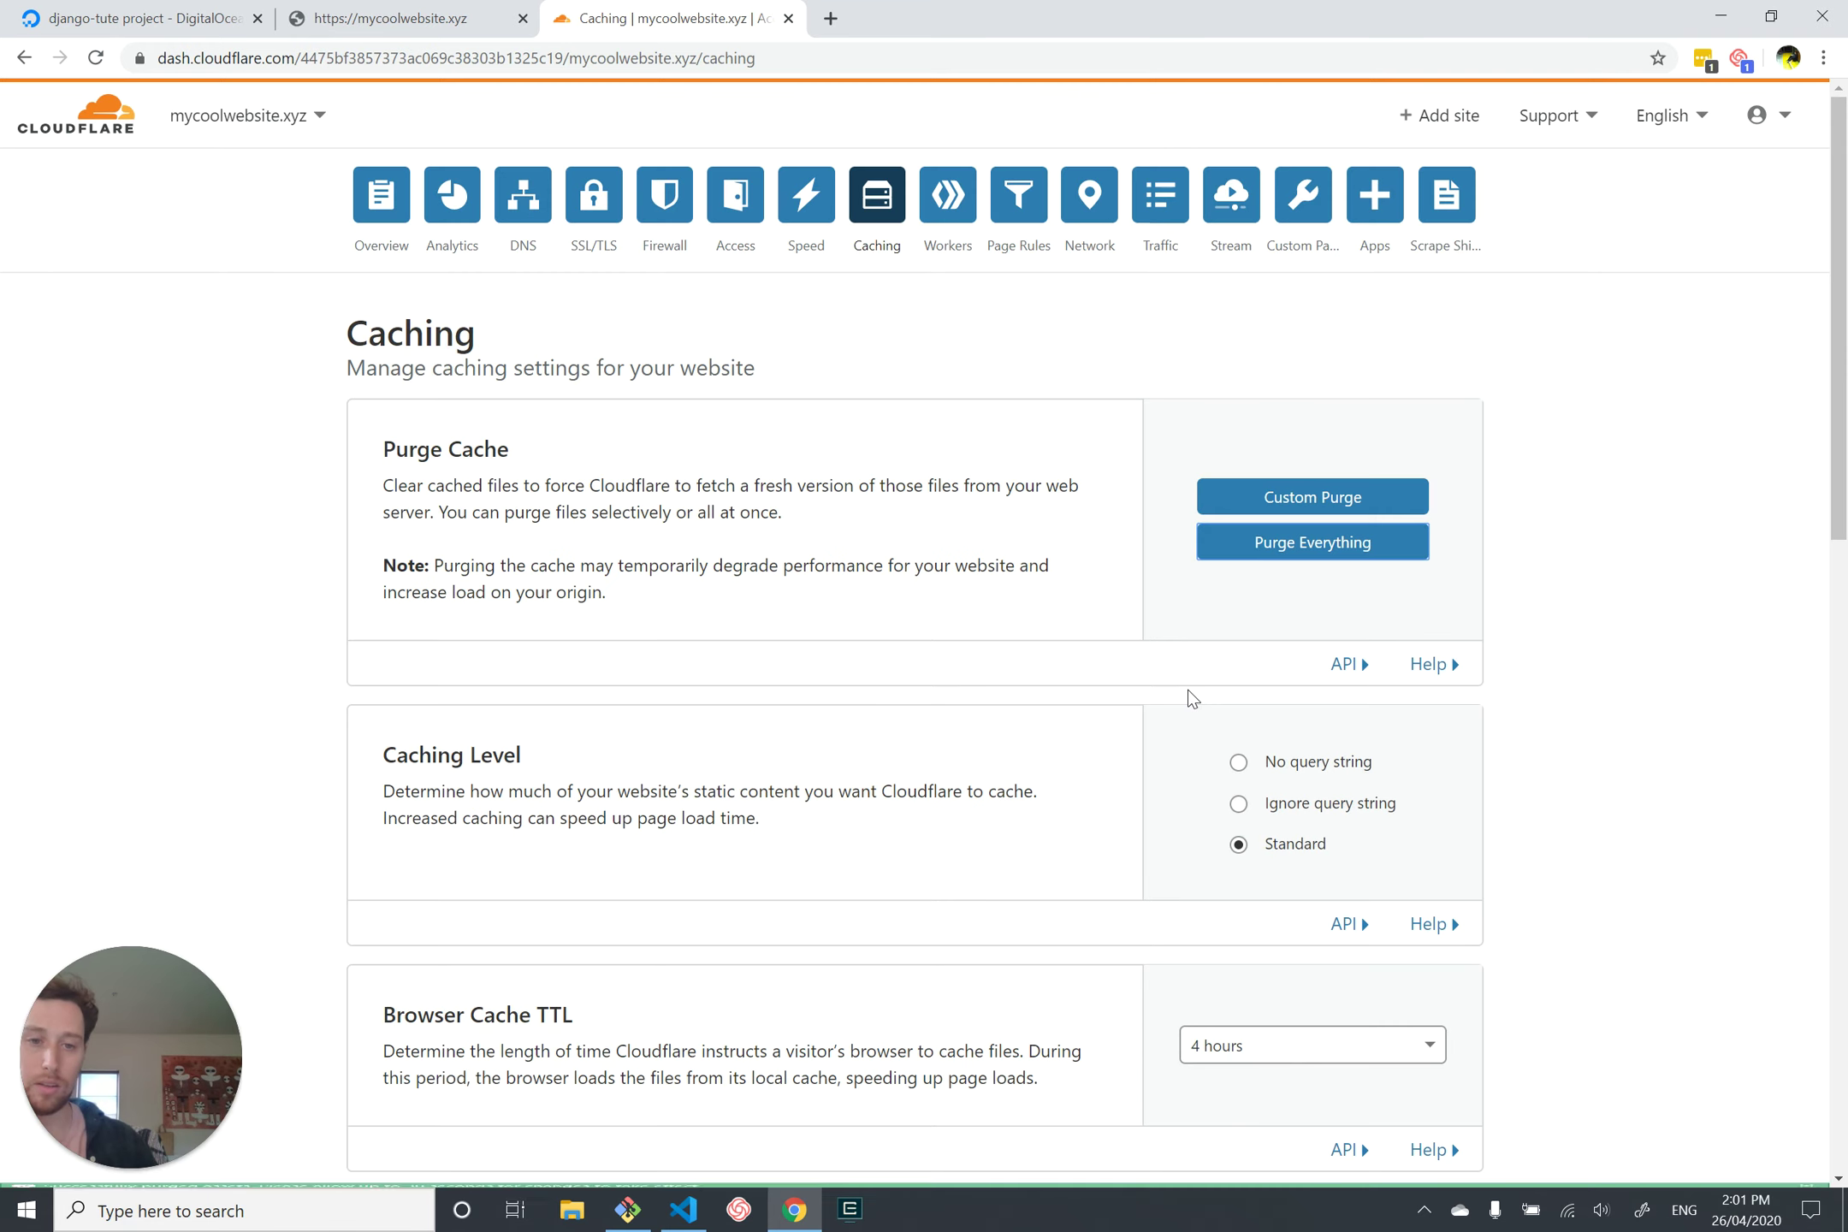
left_click(788, 18)
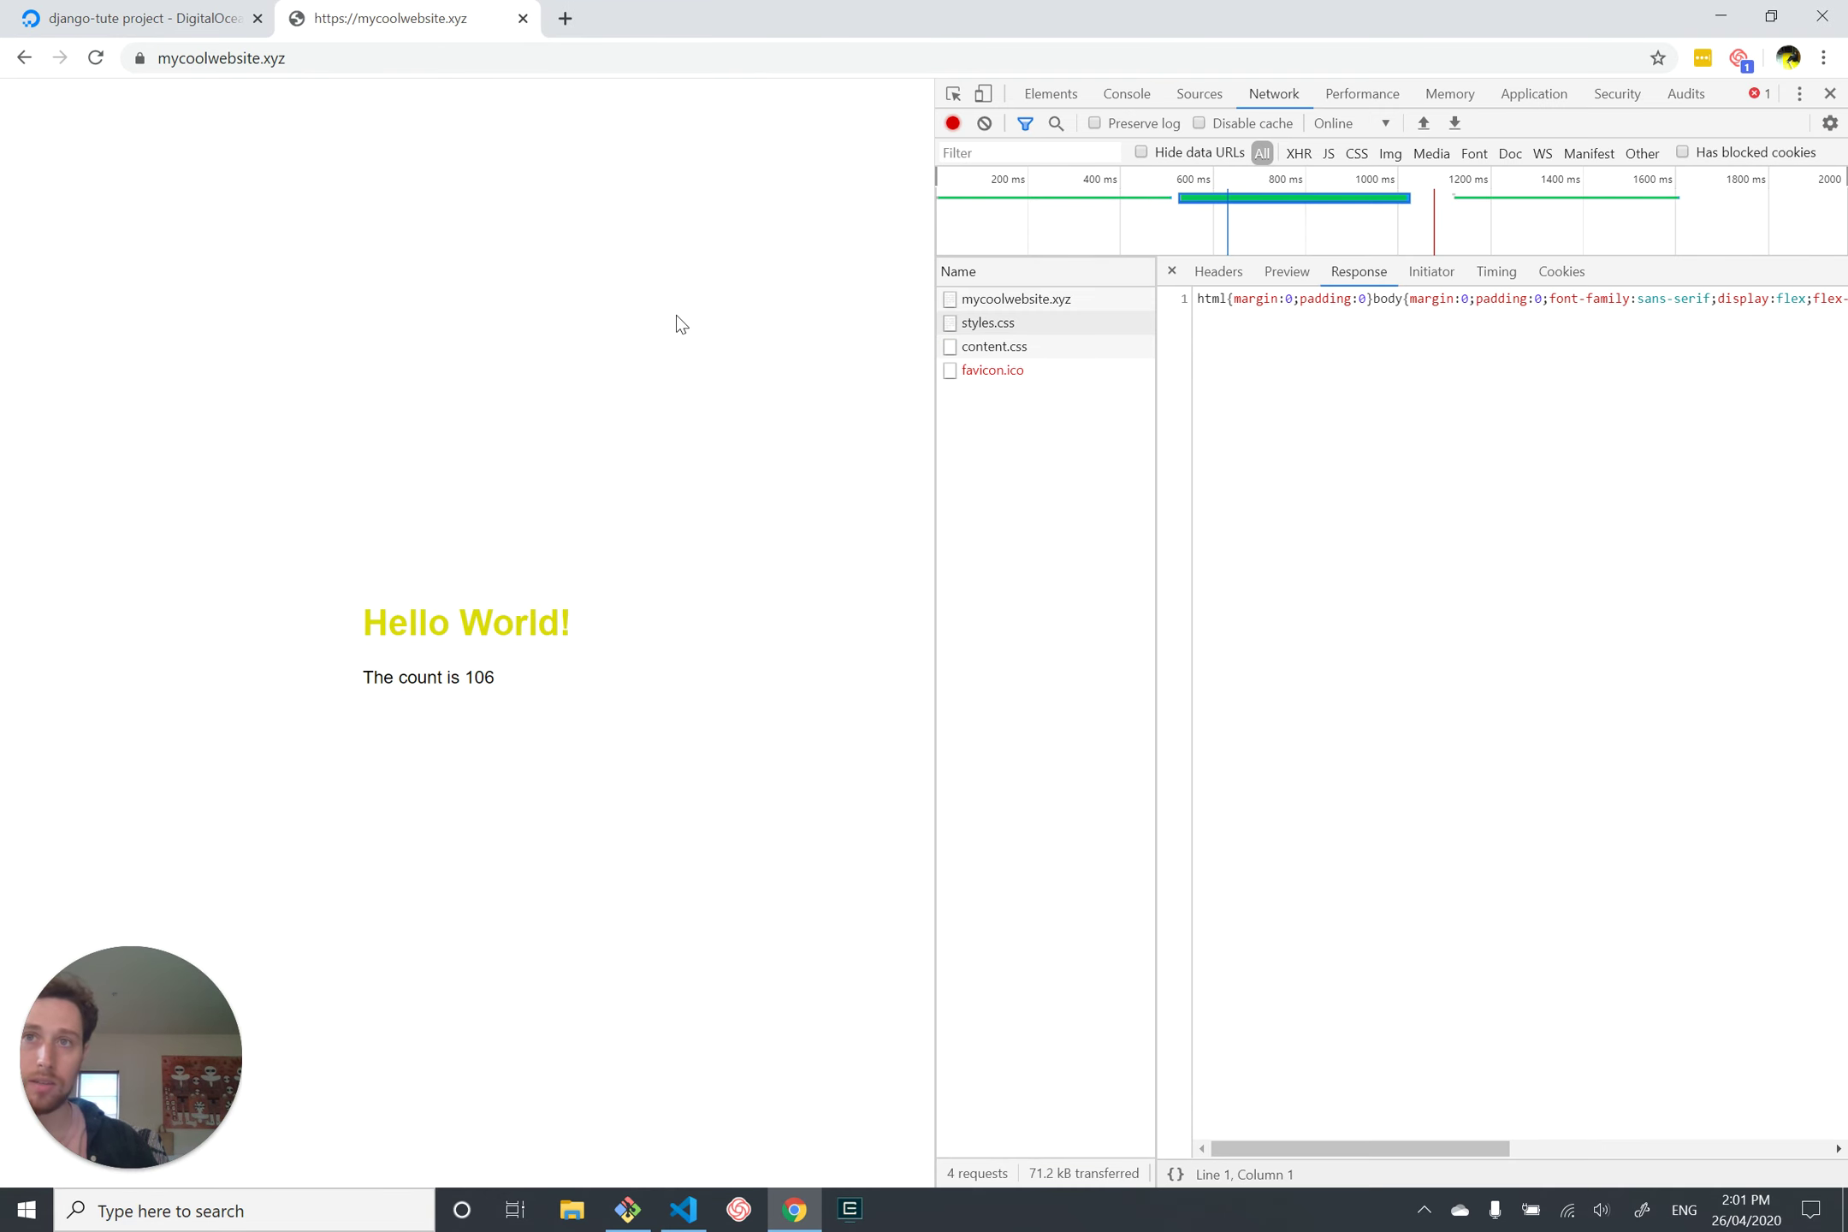
left_click(1831, 94)
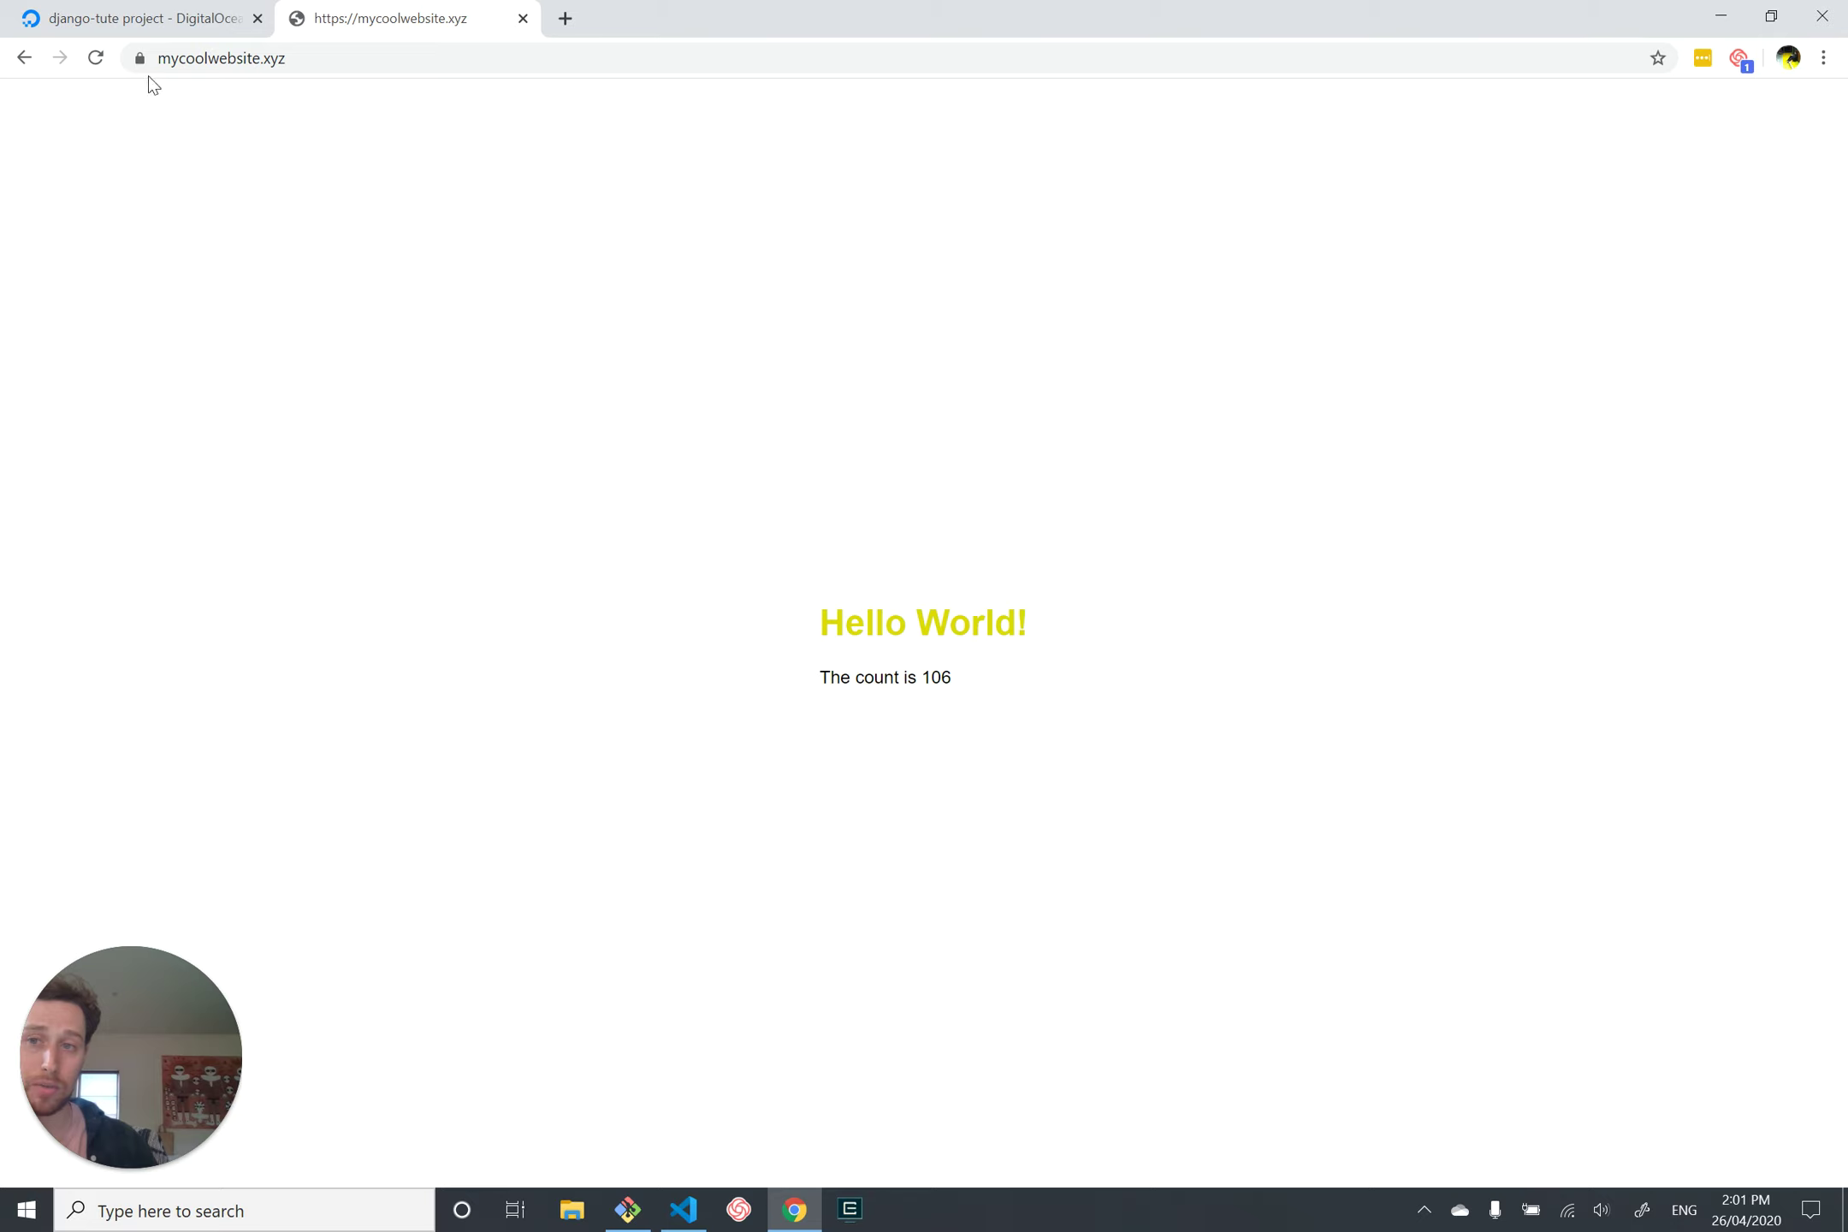
left_click(217, 67)
double_click(216, 67)
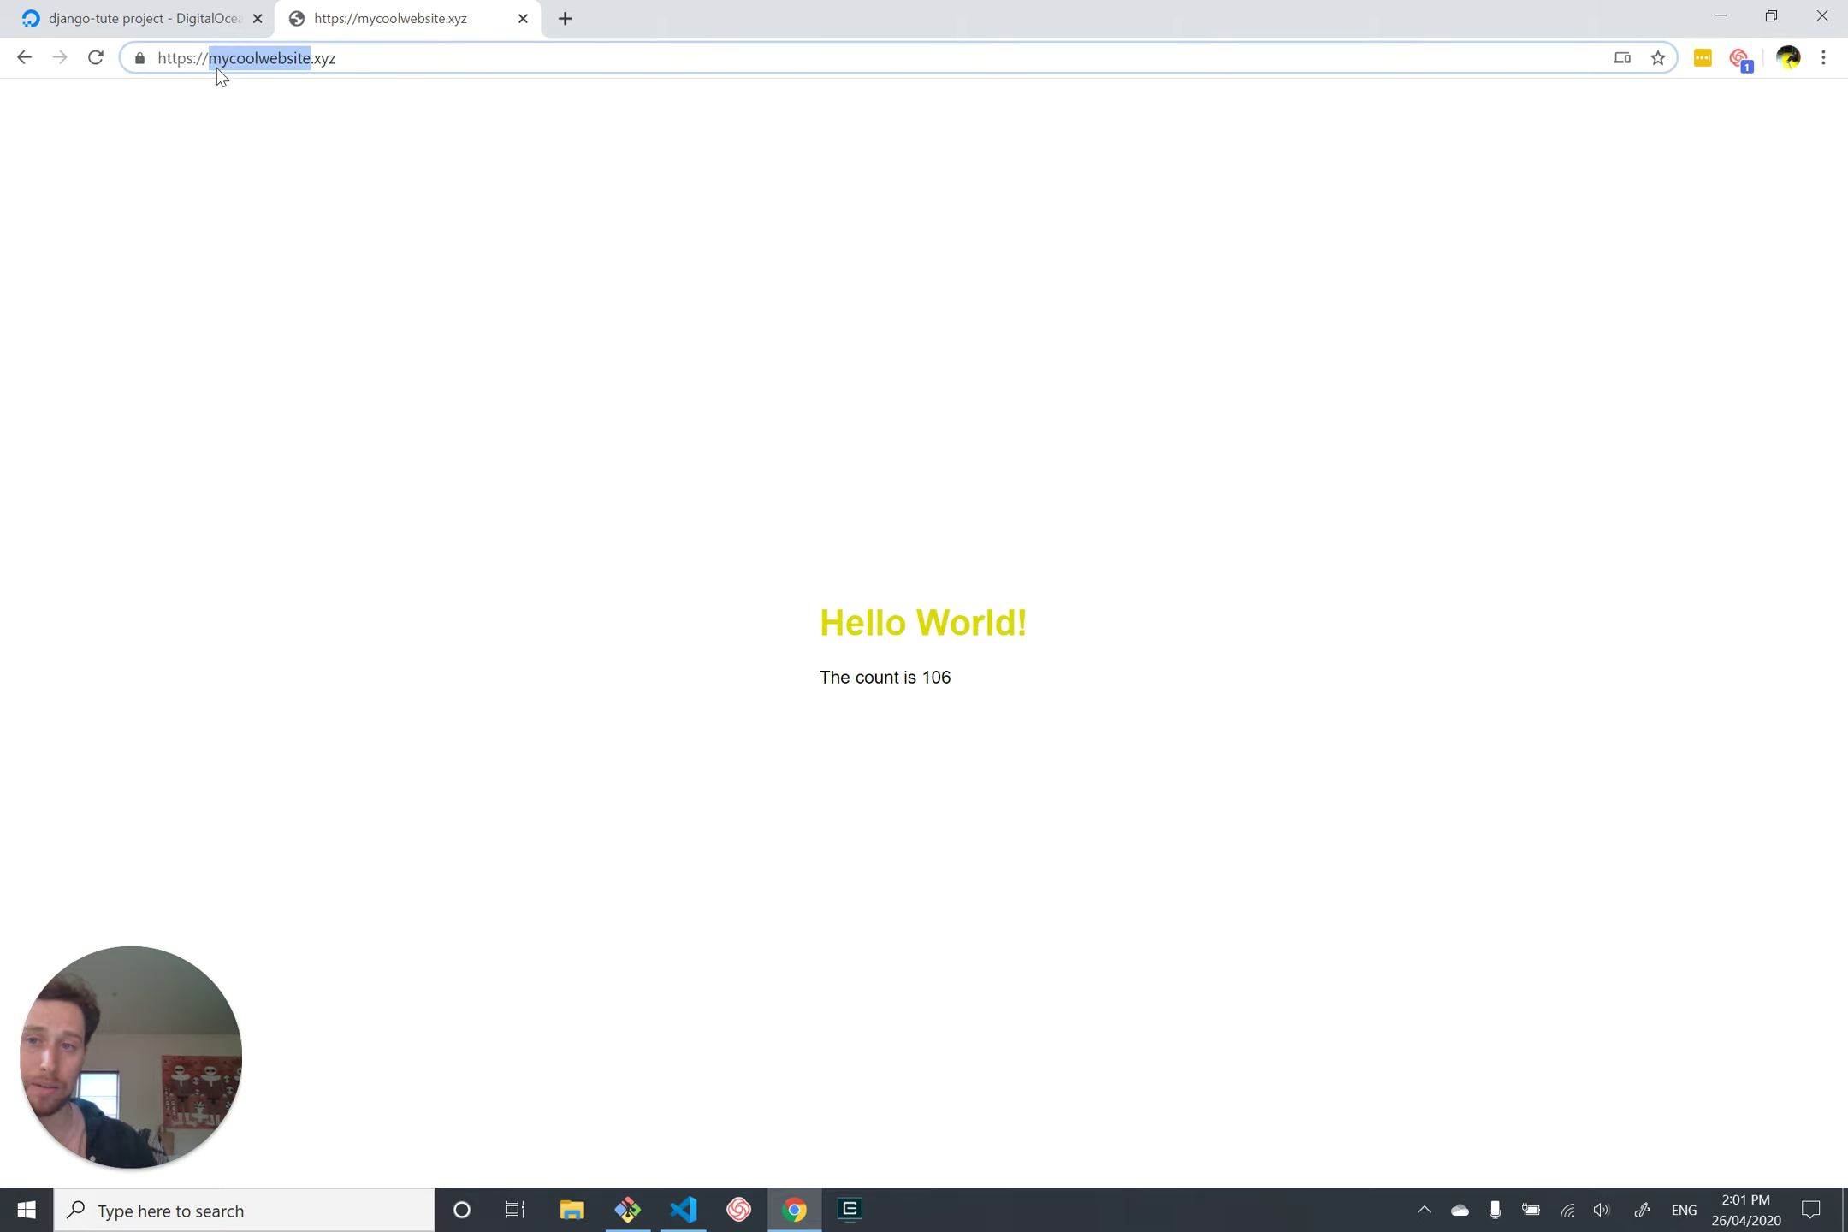
left_click(217, 68)
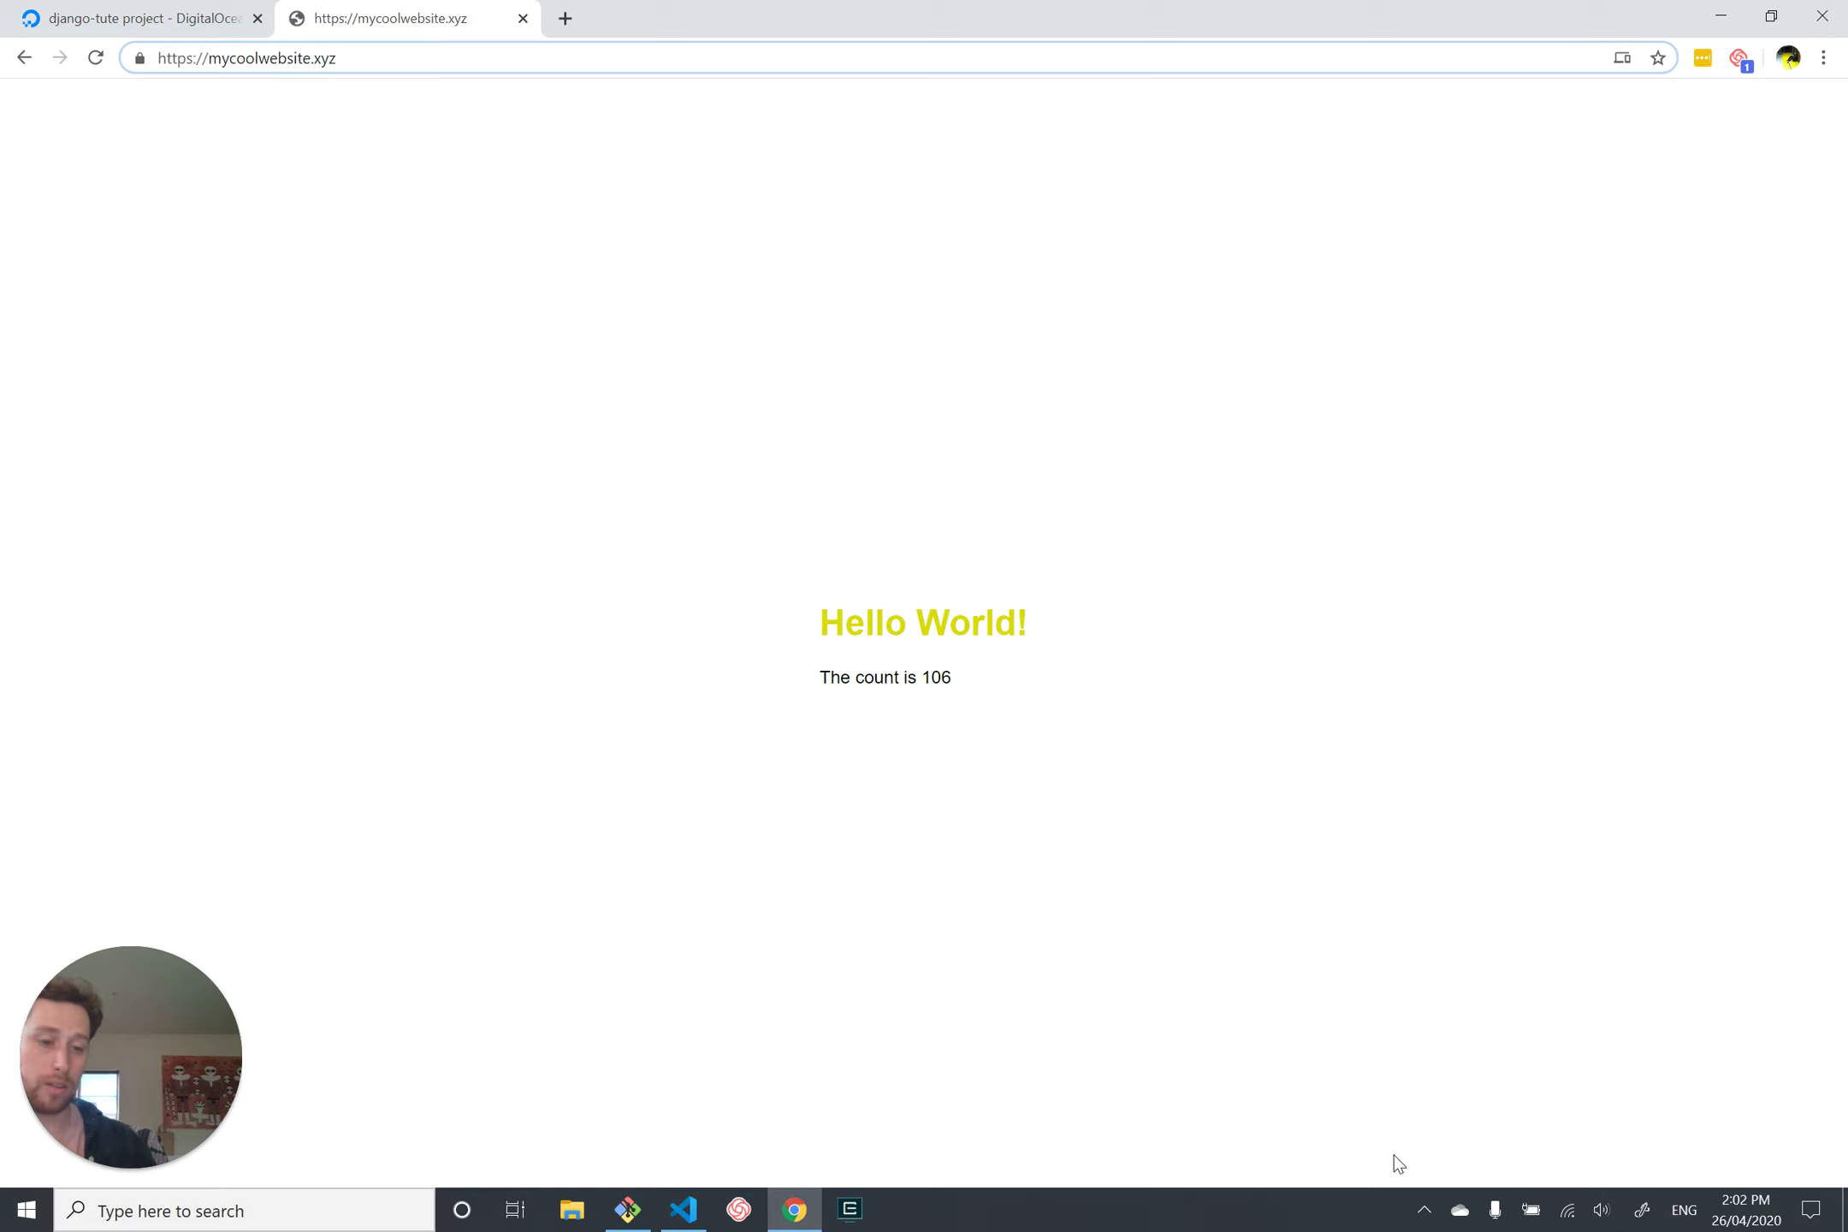
left_click(1421, 1210)
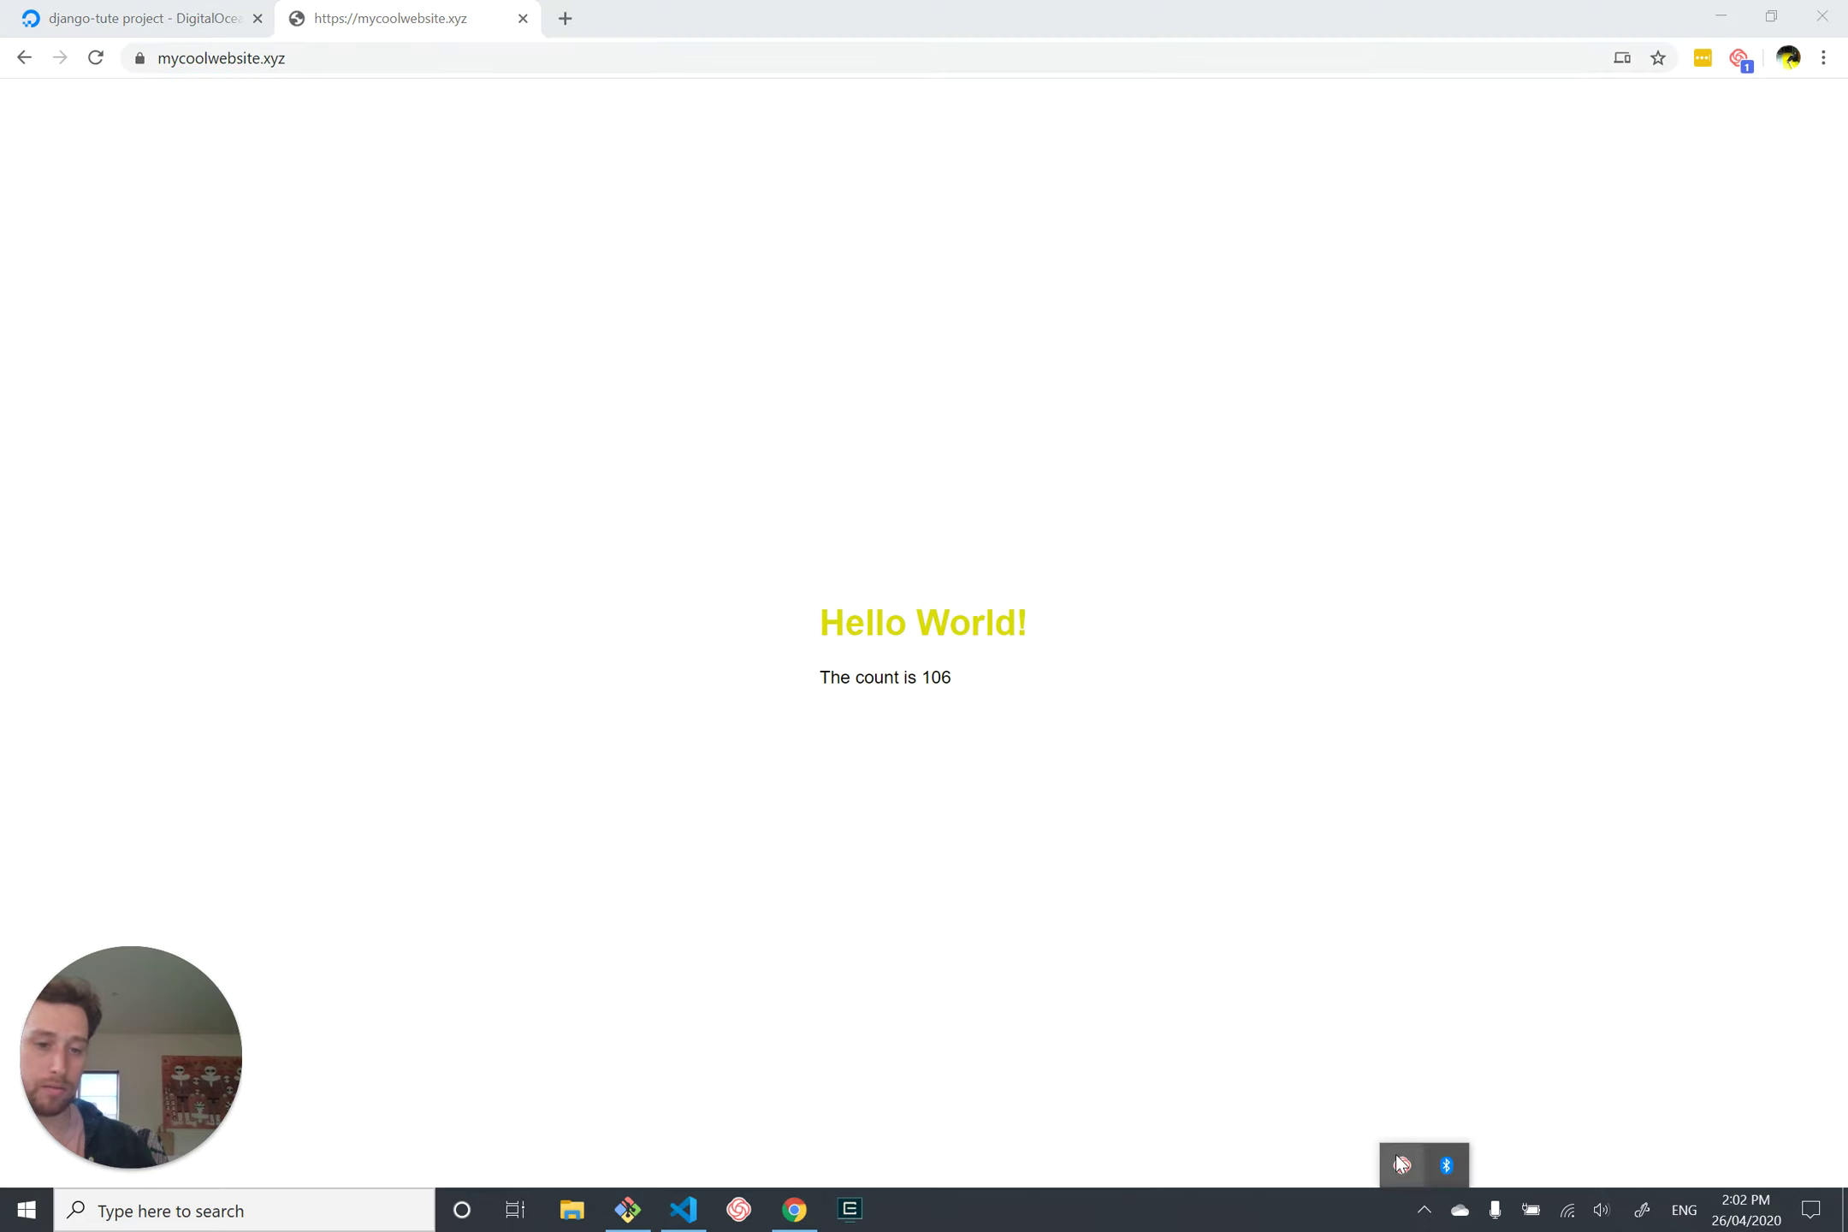